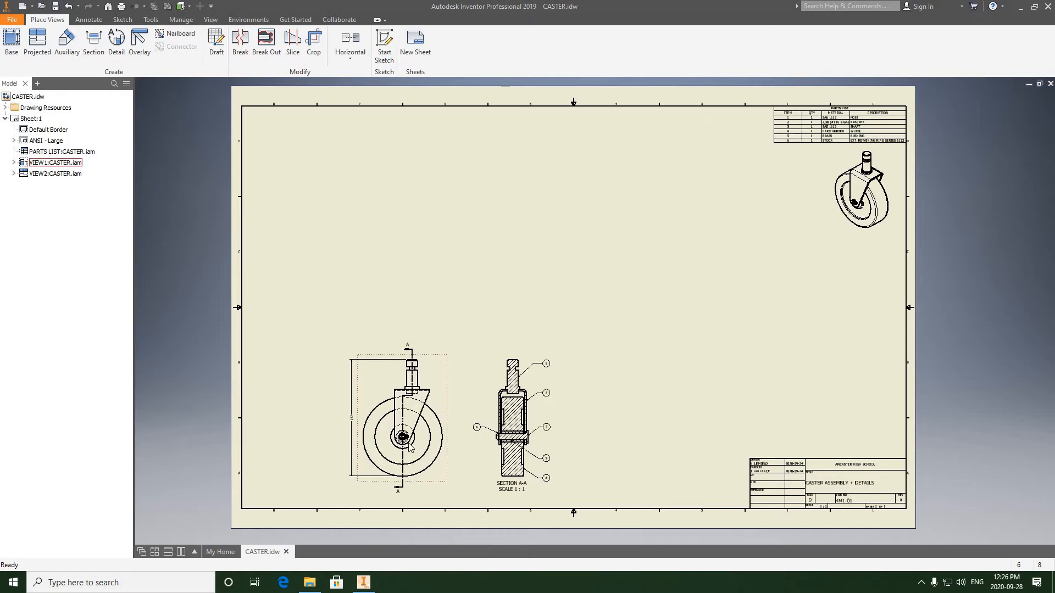
# - Add a center mark to the wheel's outer circle in the front view of the caster
pyautogui.scroll(5, 456, 443)
pyautogui.moveTo(466, 391); pyautogui.dragTo(508, 345, button='middle')
pyautogui.scroll(-3, 466, 391)
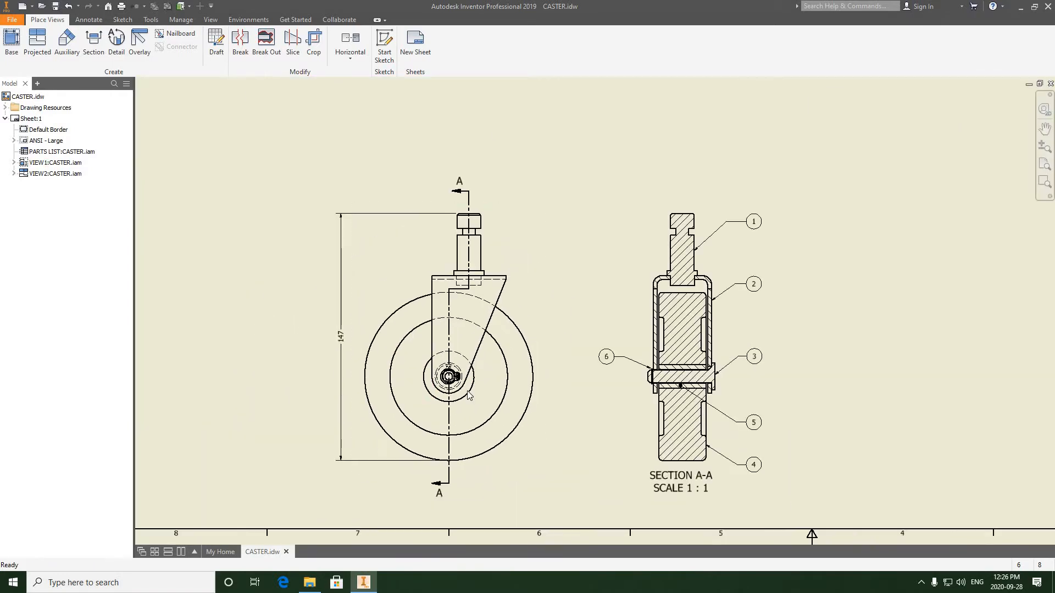
pyautogui.moveTo(456, 386); pyautogui.dragTo(466, 357, button='middle')
pyautogui.scroll(3, 465, 358)
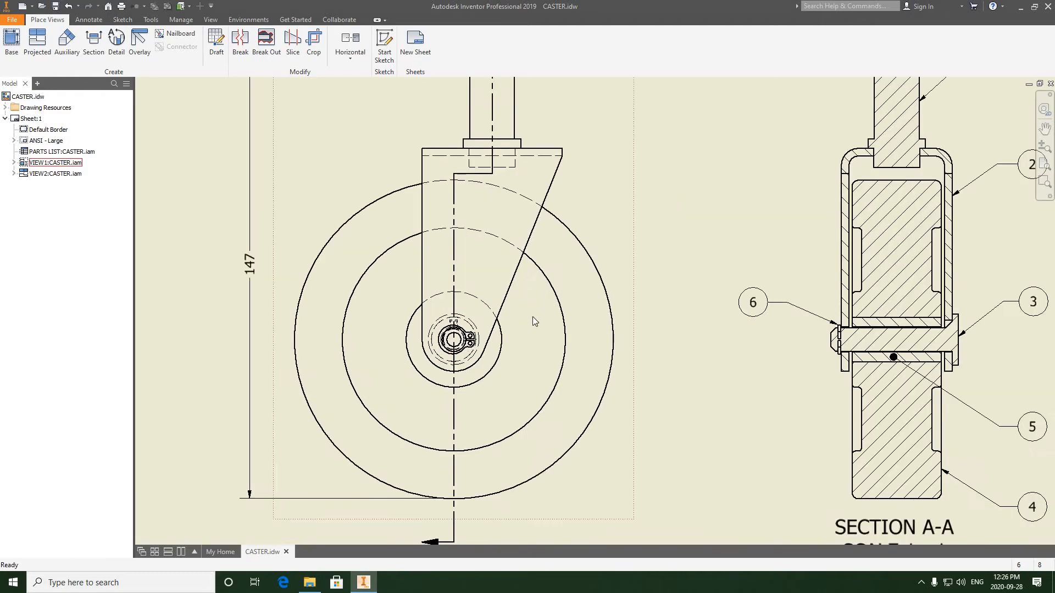
pyautogui.scroll(-3, 523, 329)
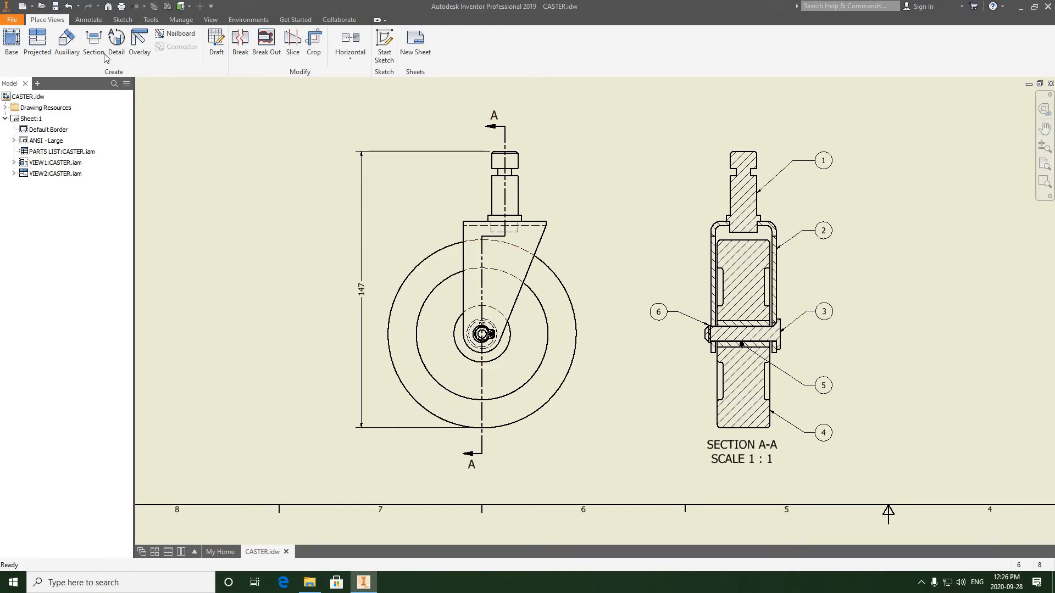
pyautogui.click(88, 19)
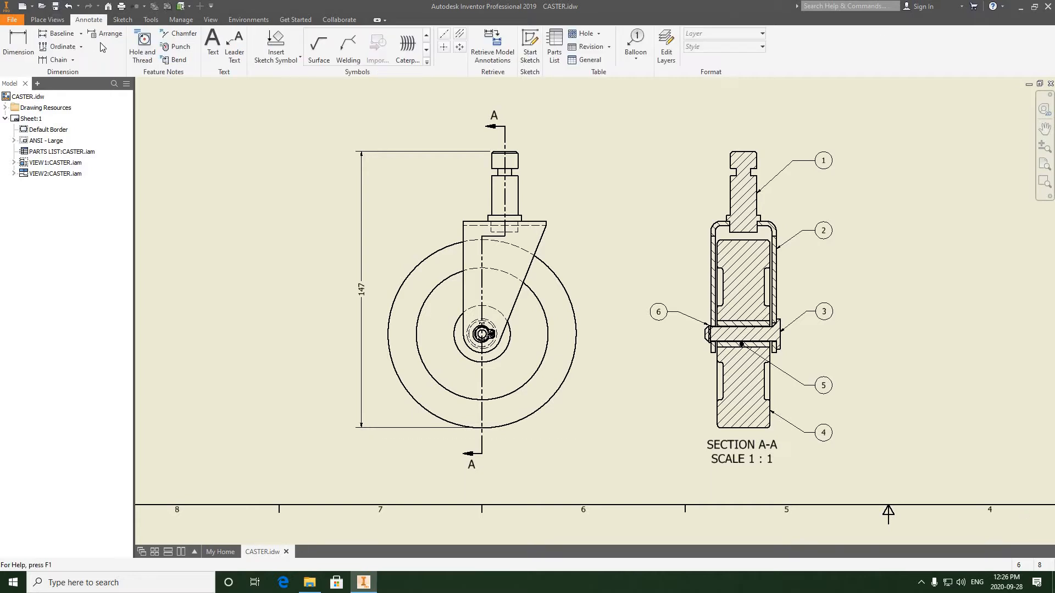
pyautogui.click(443, 46)
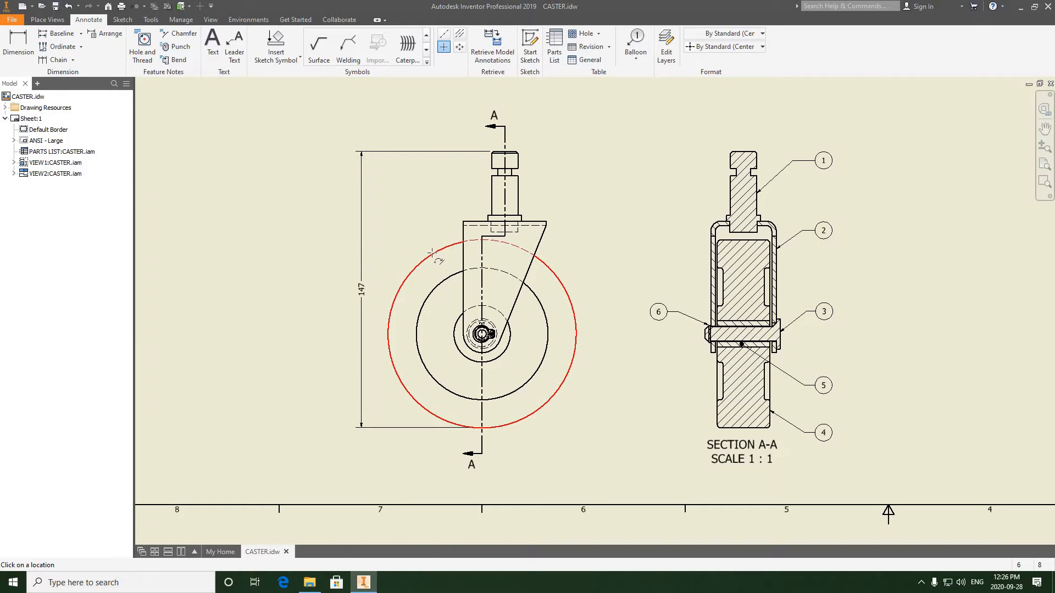
pyautogui.click(431, 252)
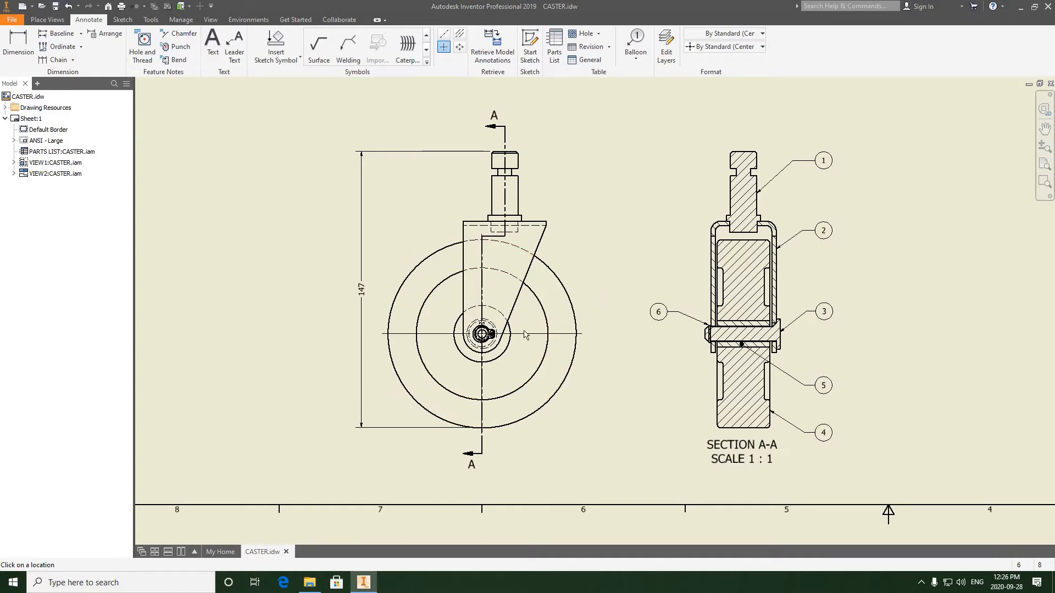
# - Inspect the section view and the whole drawing sheet
pyautogui.moveTo(575, 278); pyautogui.dragTo(509, 302, button='middle')
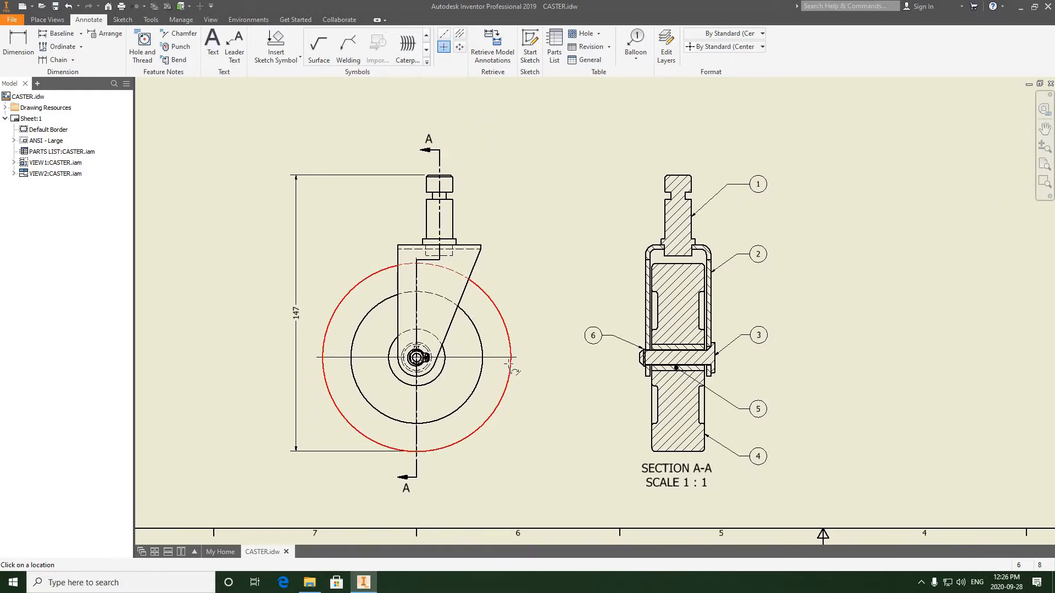
pyautogui.scroll(-5, 566, 349)
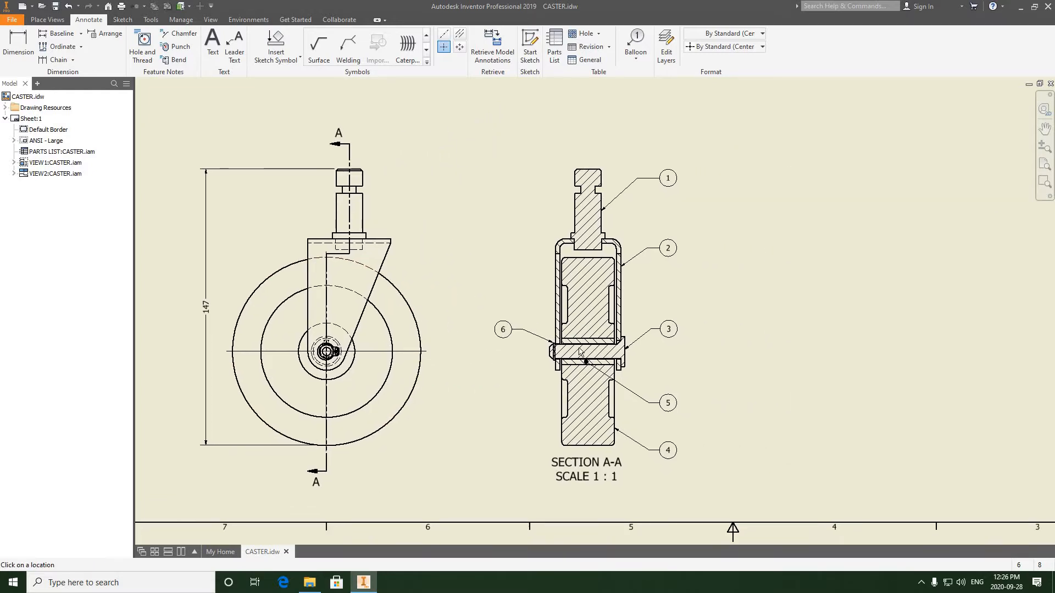
pyautogui.scroll(3, 583, 349)
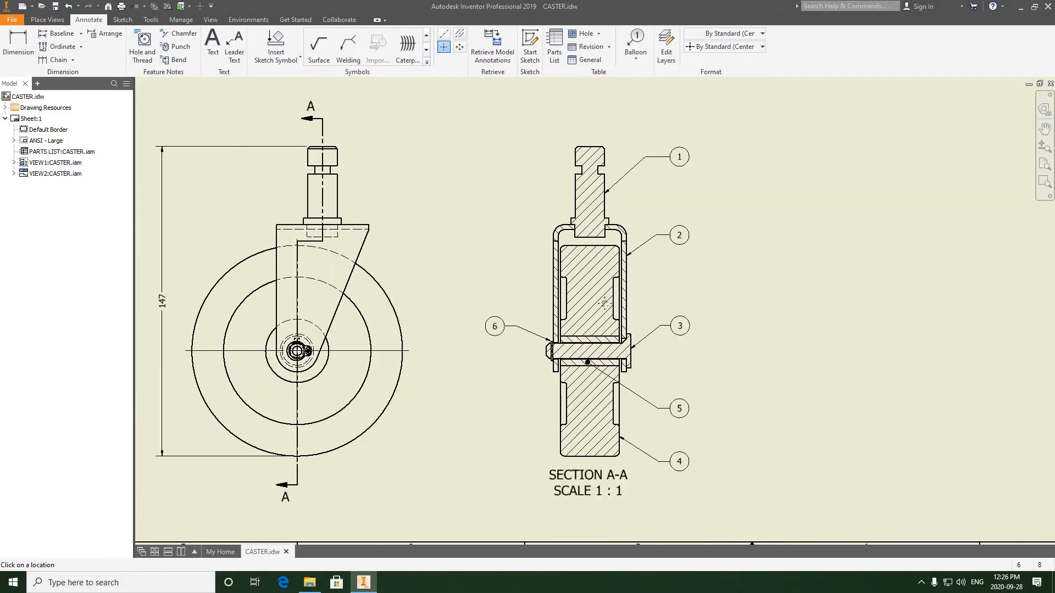
pyautogui.moveTo(564, 299); pyautogui.dragTo(524, 296, button='middle')
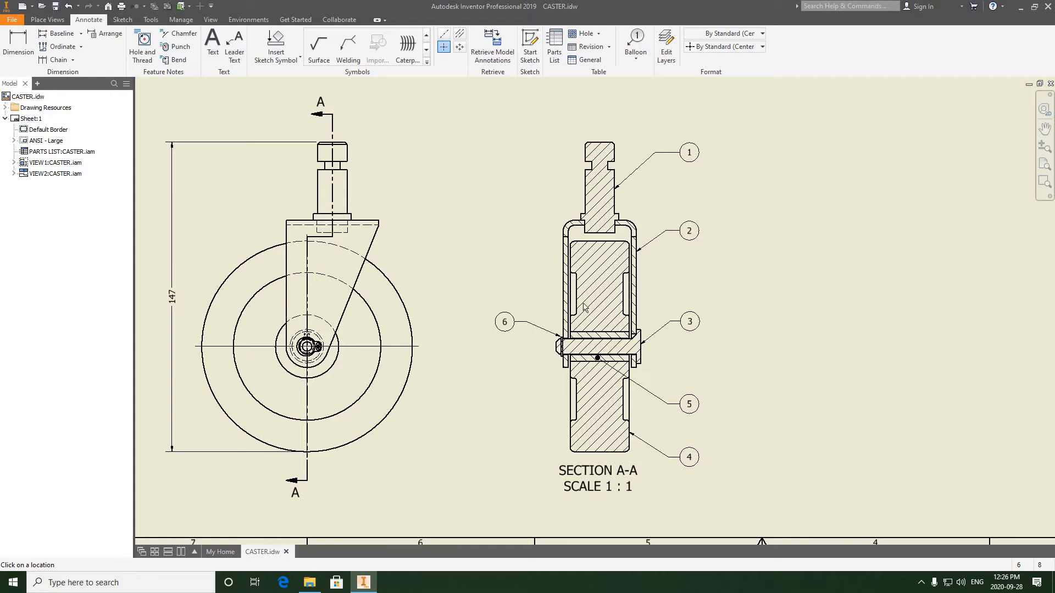
pyautogui.scroll(4, 603, 358)
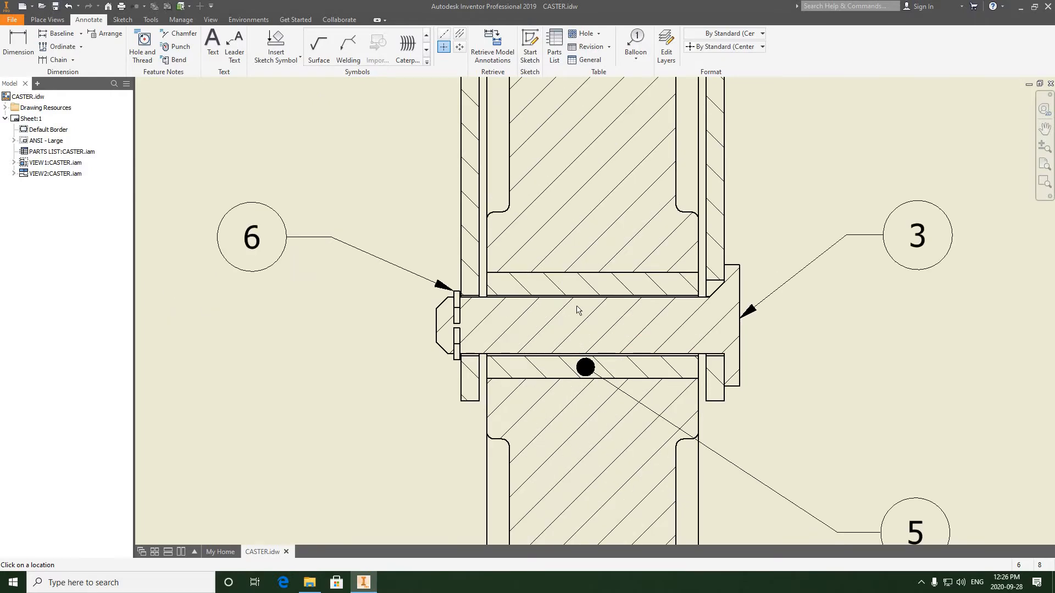
pyautogui.scroll(-2, 566, 309)
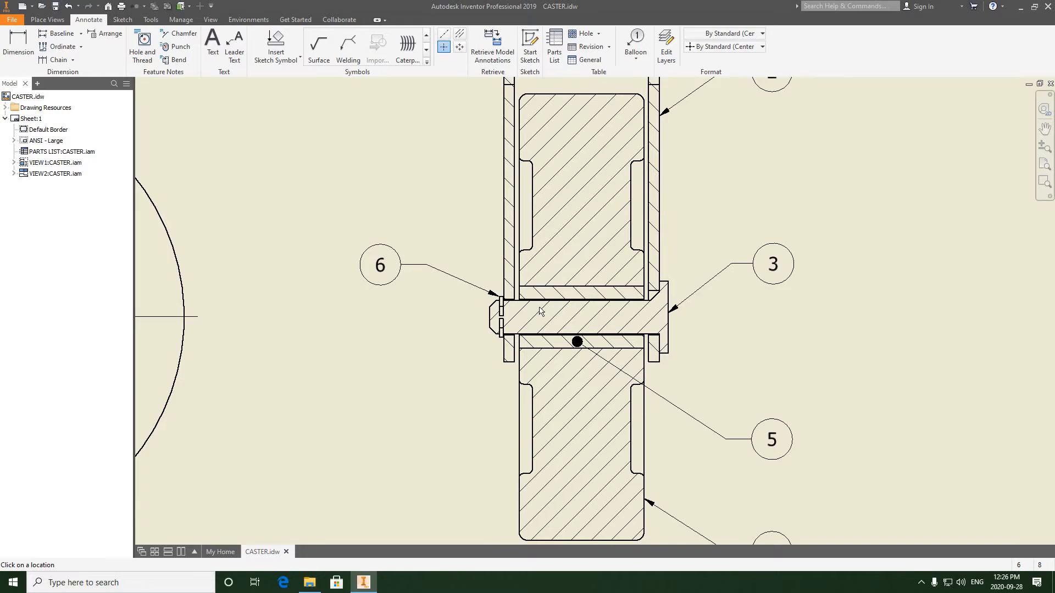
pyautogui.scroll(-4, 542, 310)
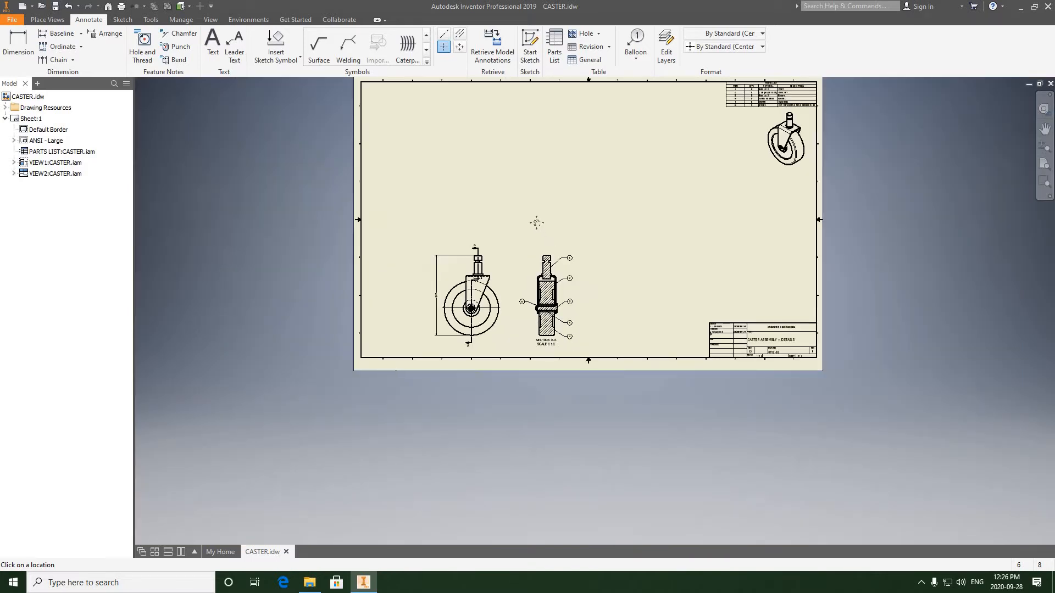
pyautogui.moveTo(521, 270); pyautogui.dragTo(521, 277, button='middle')
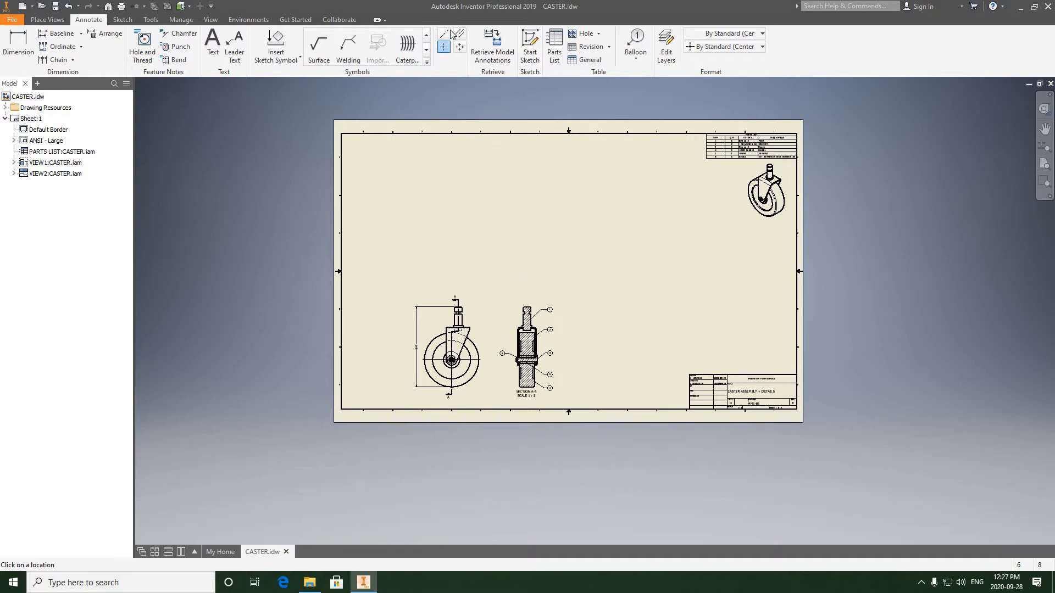
pyautogui.scroll(-4, 400, 203)
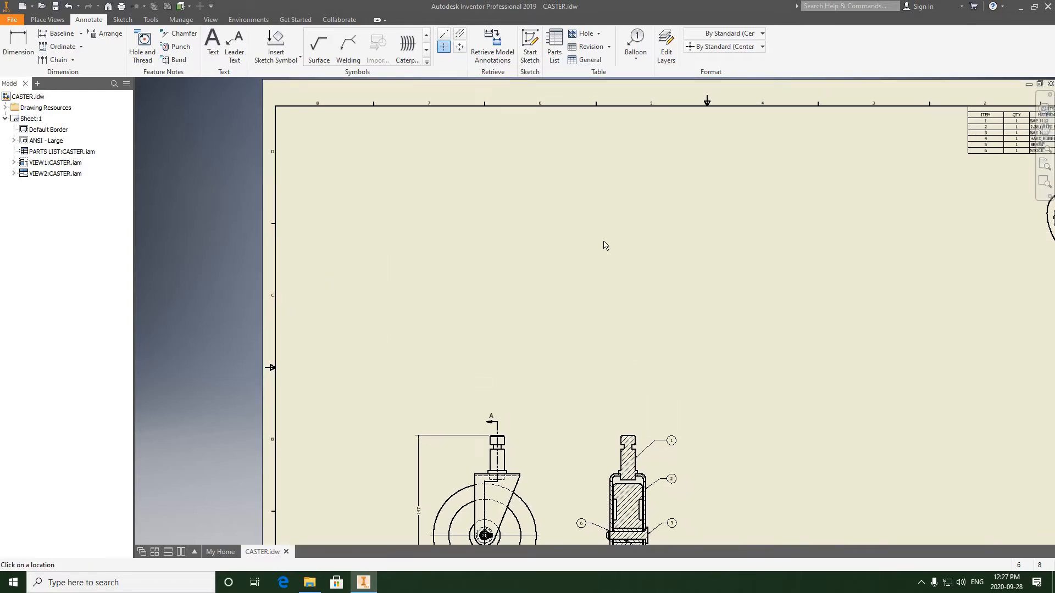
# - Open the part file PT 5 - BUSHING.ipt from the Caster 3D Models folder
pyautogui.click(12, 20)
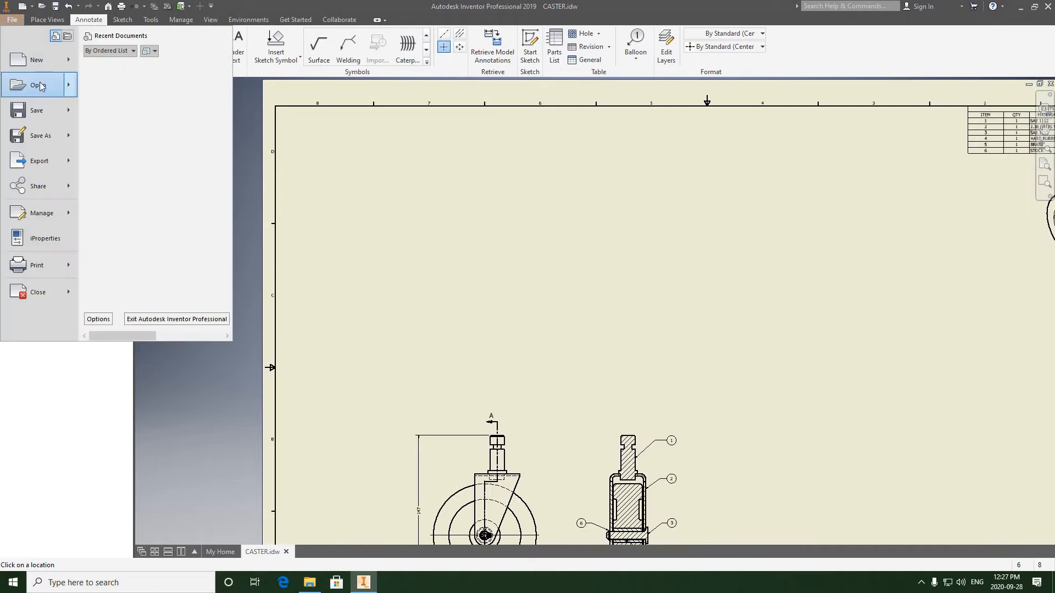
pyautogui.click(42, 85)
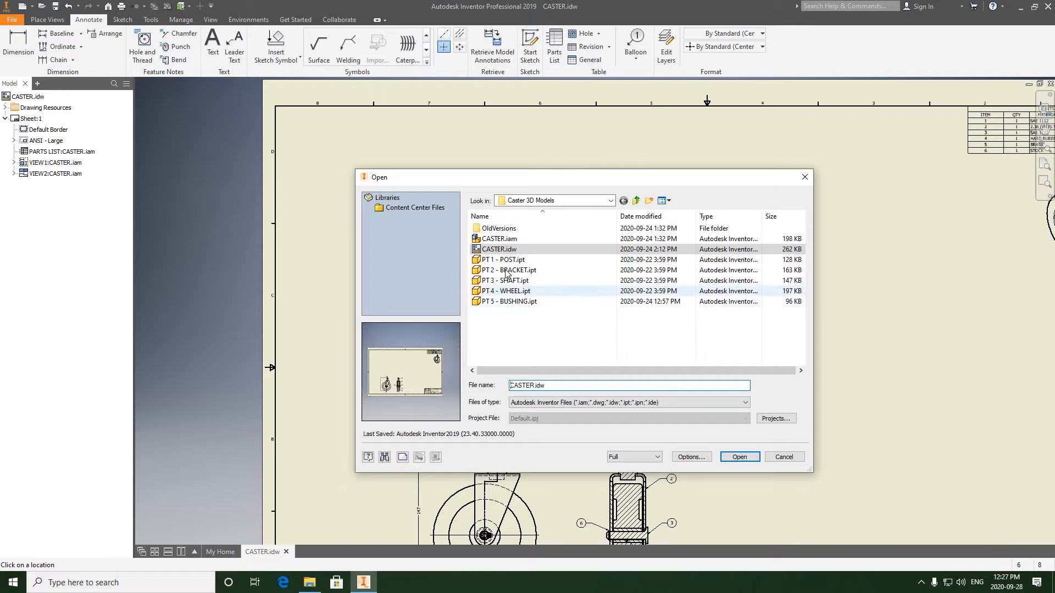
pyautogui.click(516, 302)
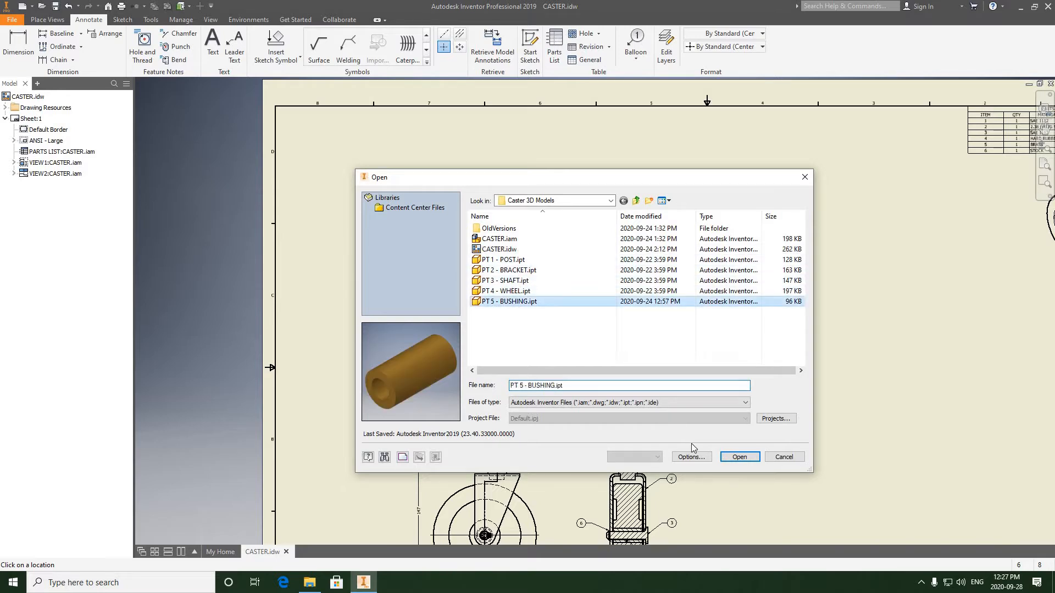
pyautogui.click(734, 458)
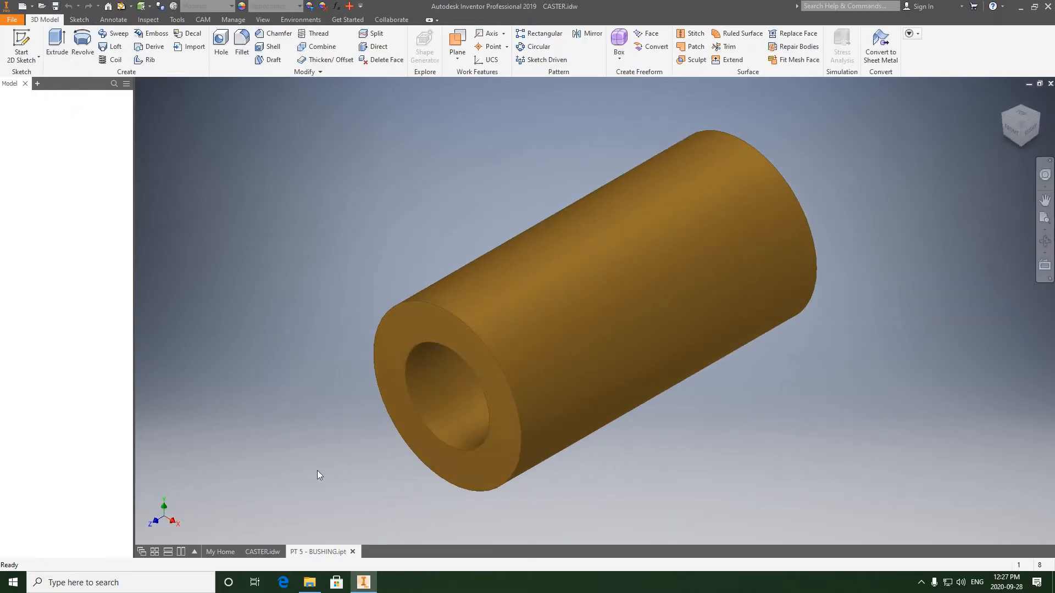
# - Return to CASTER.idw and place a base view of the bushing at 1 : 1 scale, plus a projected isometric view
pyautogui.click(260, 552)
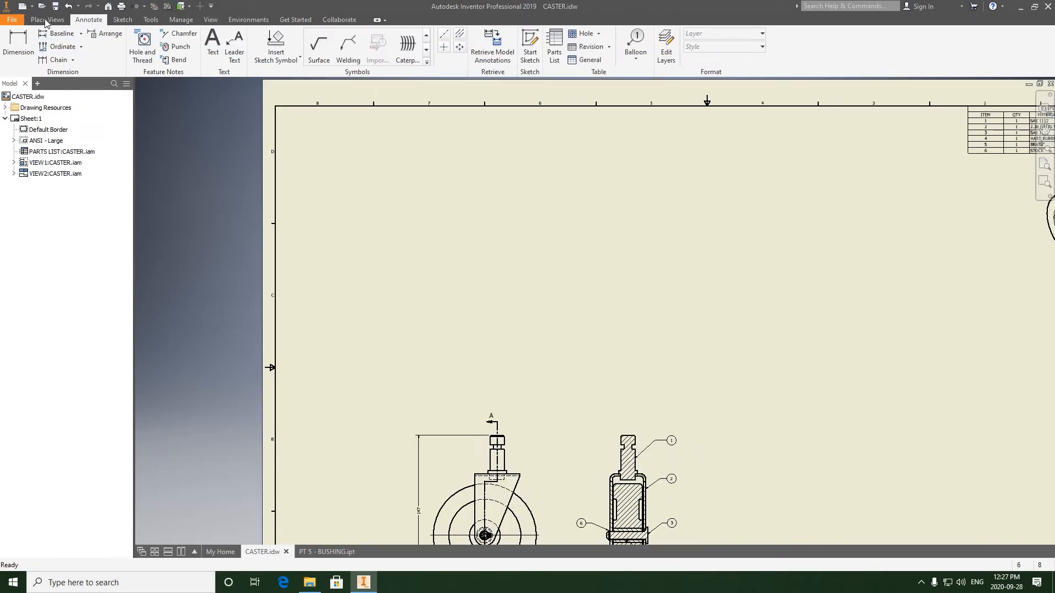
pyautogui.click(47, 19)
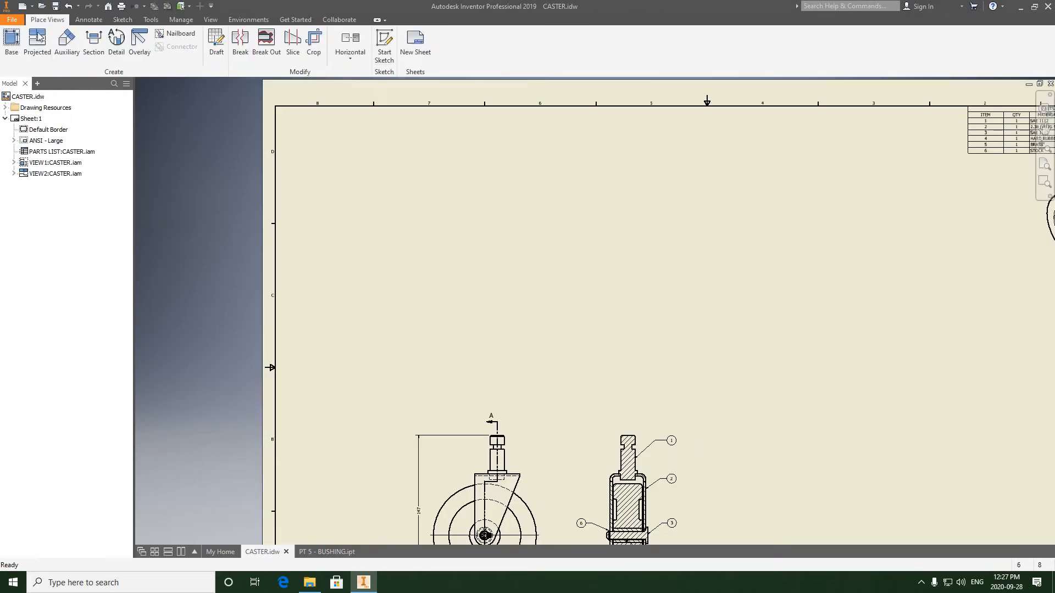
pyautogui.click(11, 45)
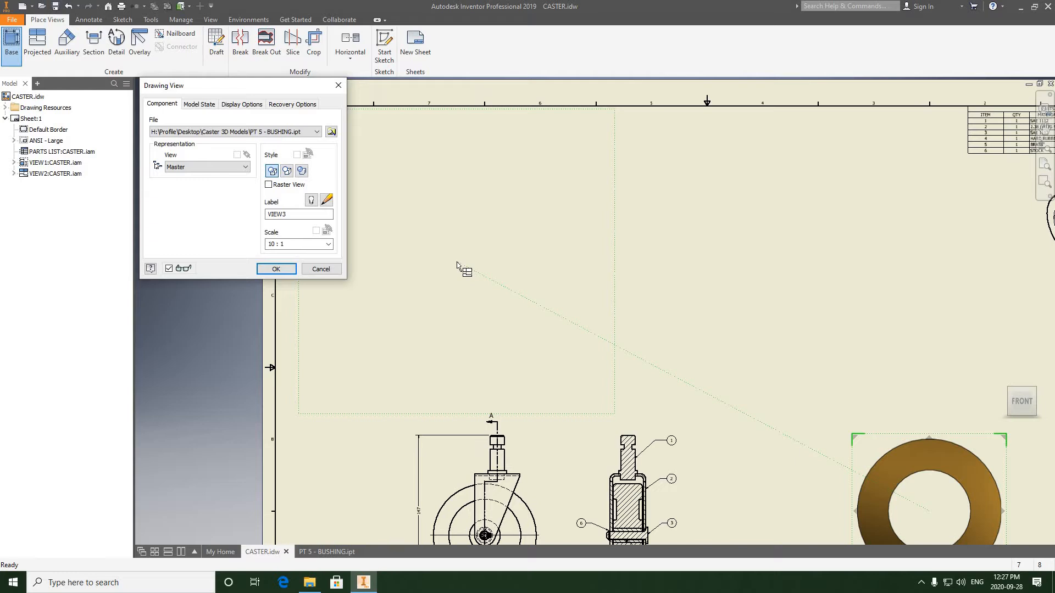
pyautogui.click(274, 244)
pyautogui.tripleClick(275, 244)
pyautogui.click(270, 245)
pyautogui.write('1')
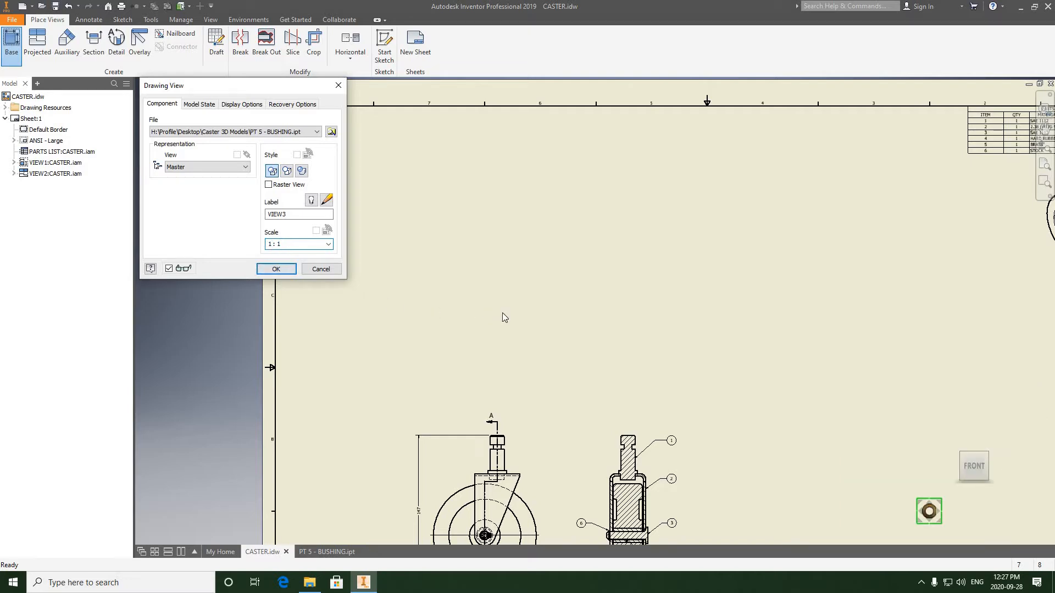
pyautogui.moveTo(406, 202); pyautogui.dragTo(500, 229, button='middle')
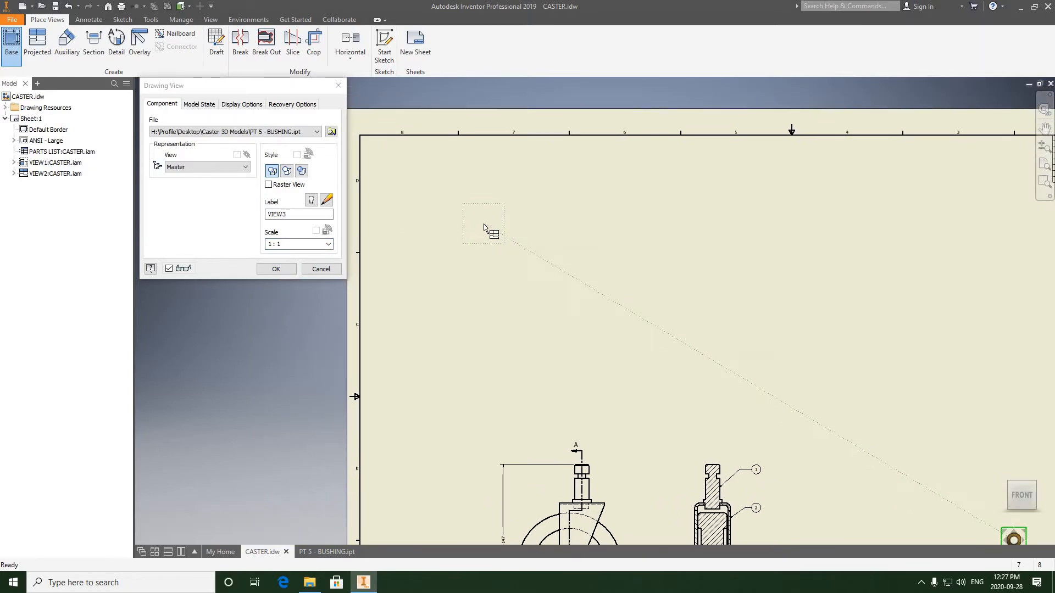
pyautogui.click(483, 227)
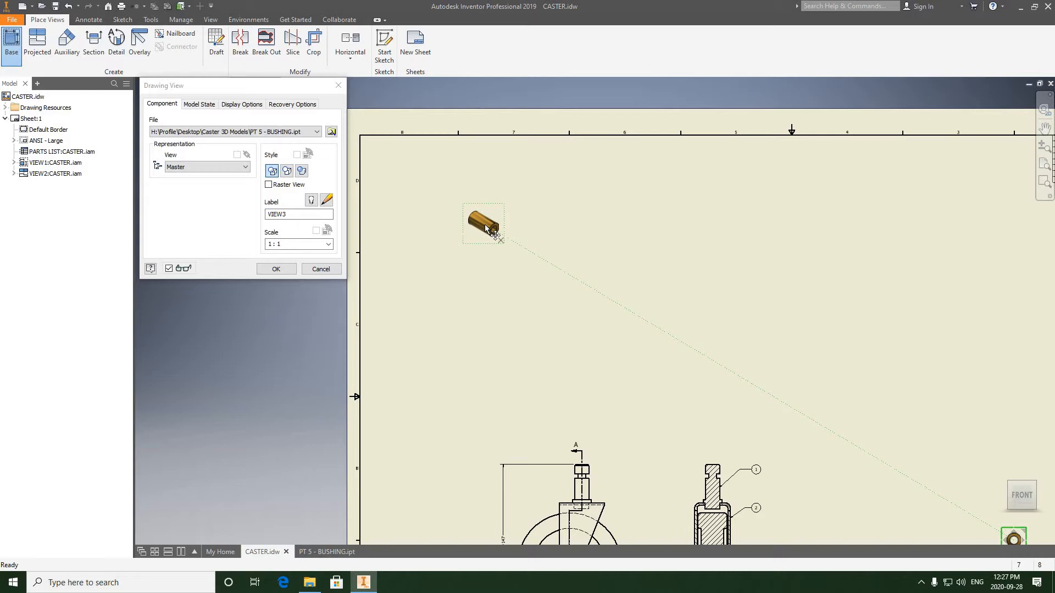
pyautogui.click(276, 270)
# - Delete the isometric bushing view (VIEW4) from the sheet
pyautogui.scroll(-5, 660, 355)
pyautogui.scroll(2, 660, 354)
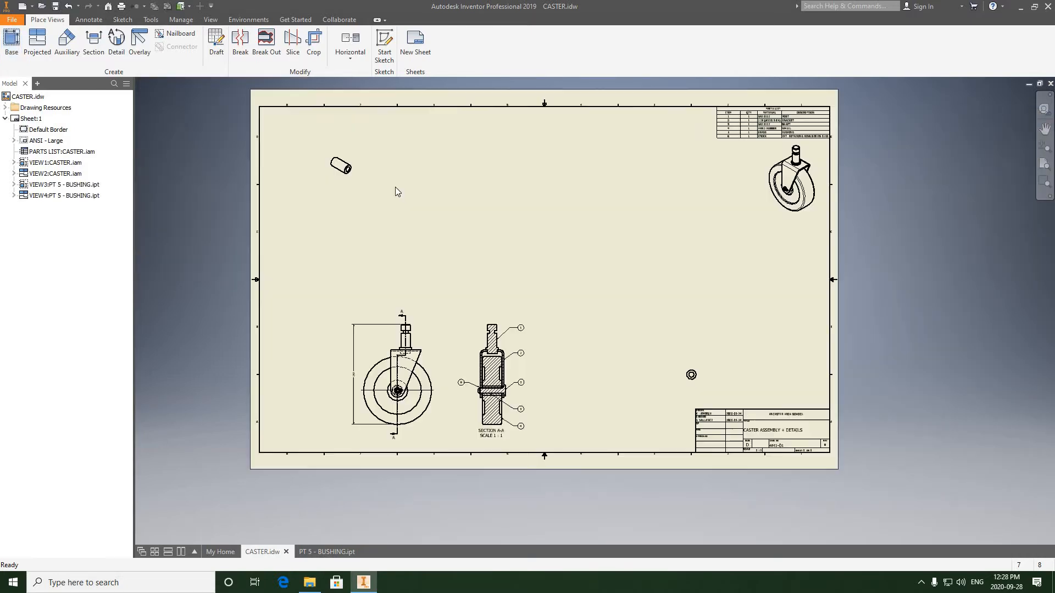
pyautogui.rightClick(353, 181)
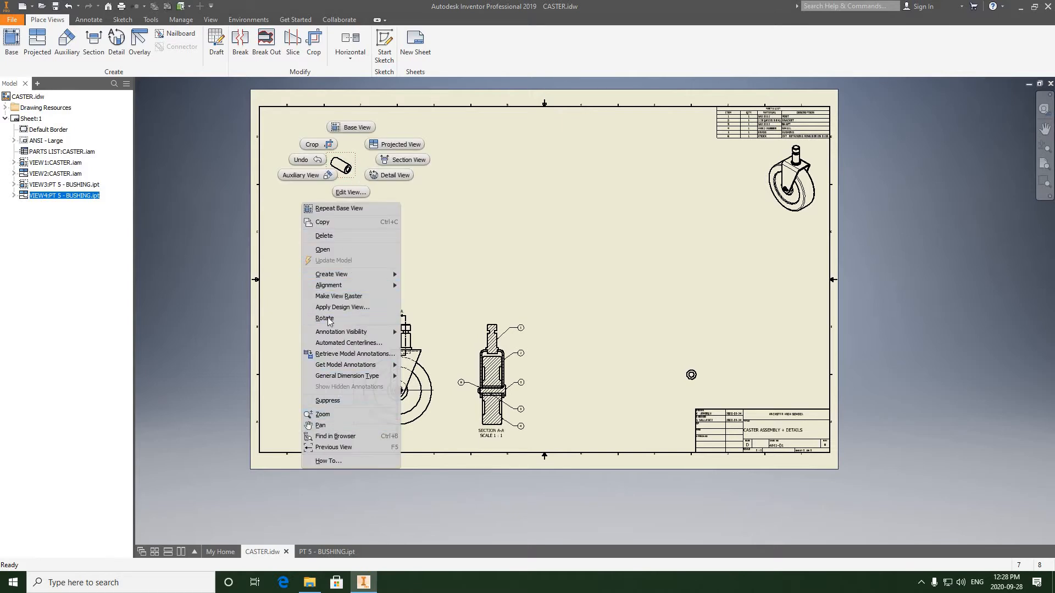
pyautogui.press('Escape')
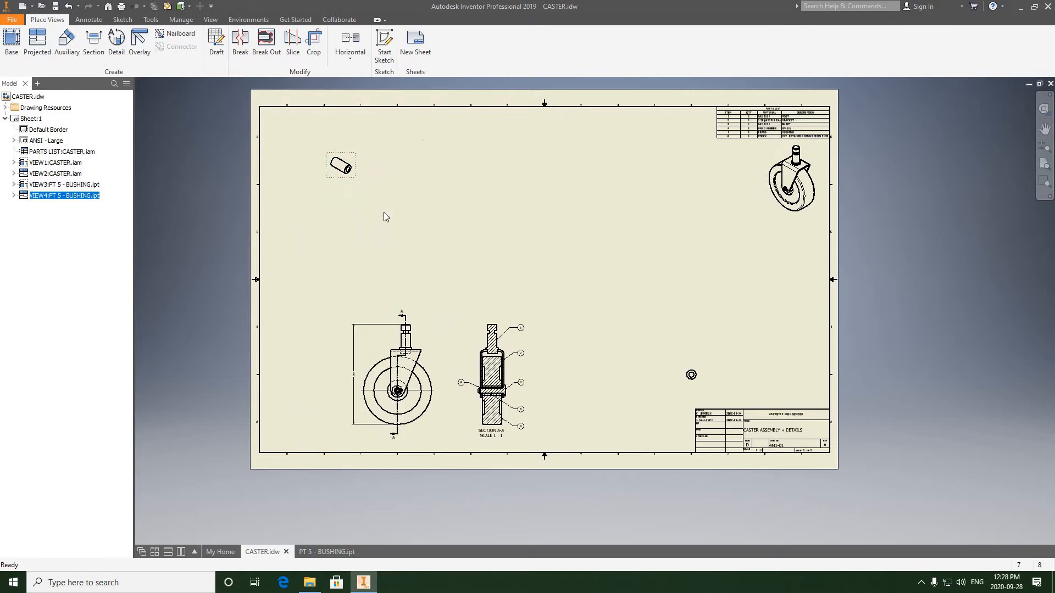
pyautogui.press('Delete')
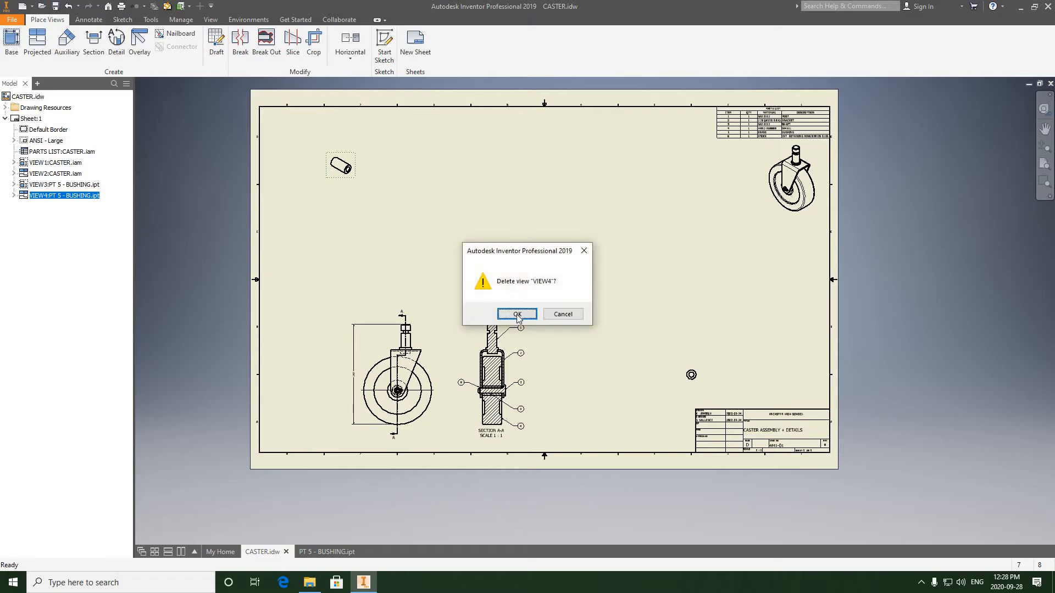
pyautogui.click(535, 317)
# - Move the bushing's front view to the sheet's upper-left area
pyautogui.click(691, 373)
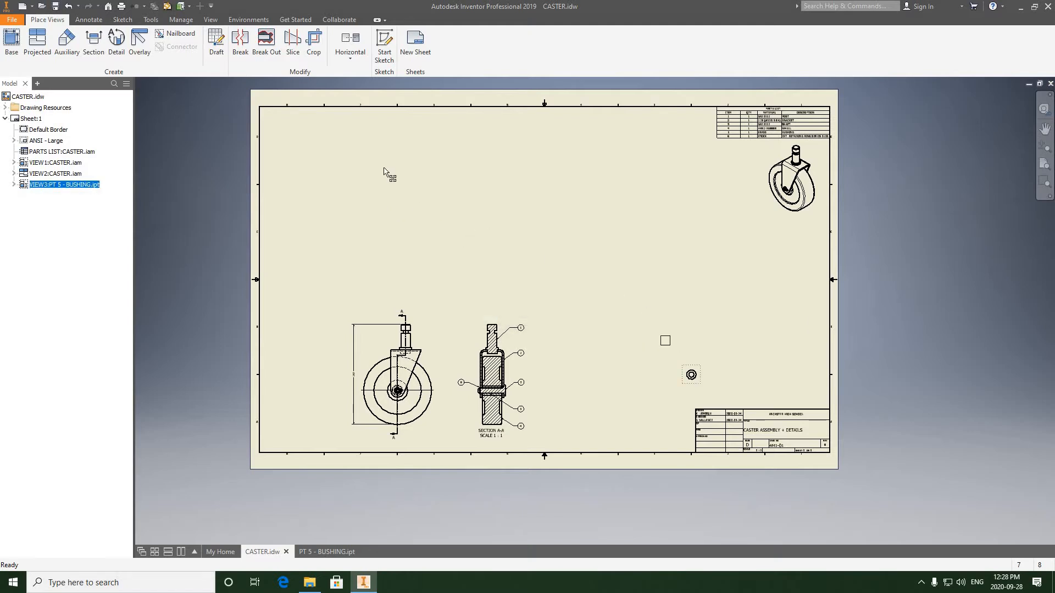
pyautogui.moveTo(328, 156); pyautogui.dragTo(324, 159)
# - Zoom in and out to inspect the bushing's front view on the sheet
pyautogui.scroll(5, 385, 198)
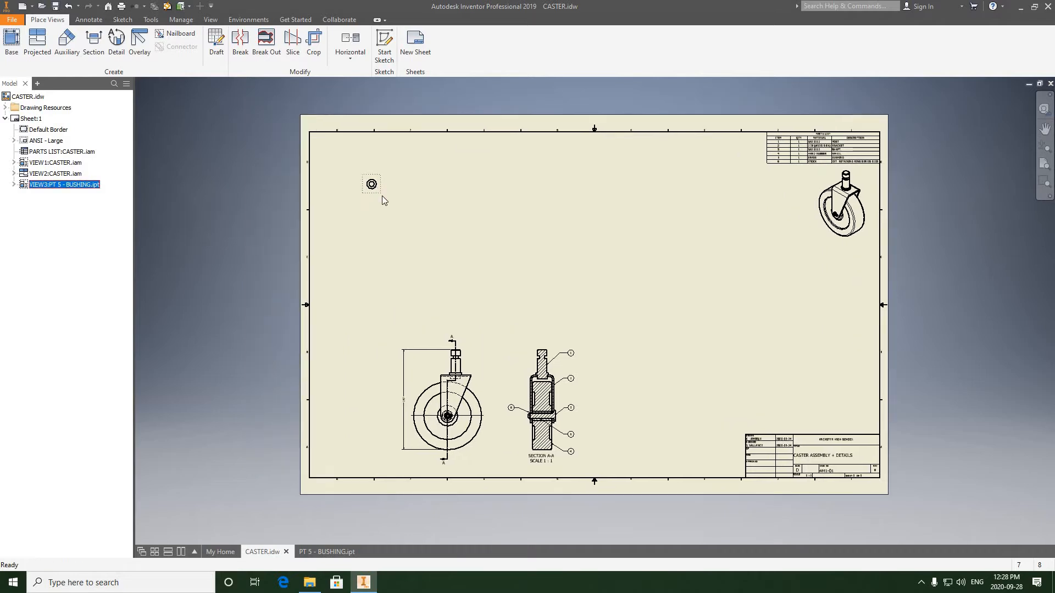
pyautogui.scroll(-3, 406, 217)
pyautogui.scroll(4, 397, 223)
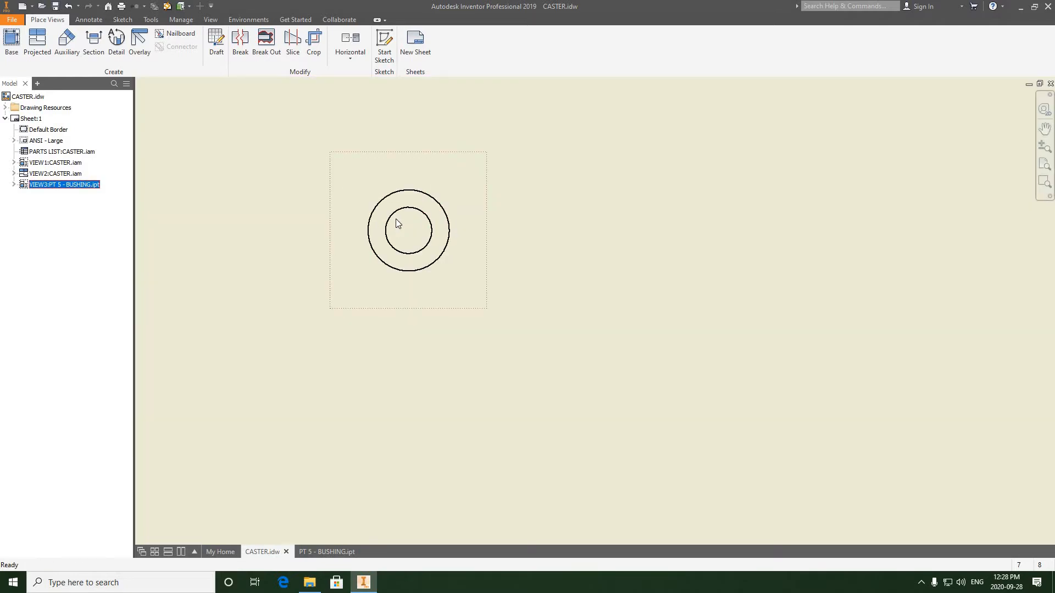
pyautogui.scroll(-2, 434, 226)
pyautogui.scroll(1, 405, 221)
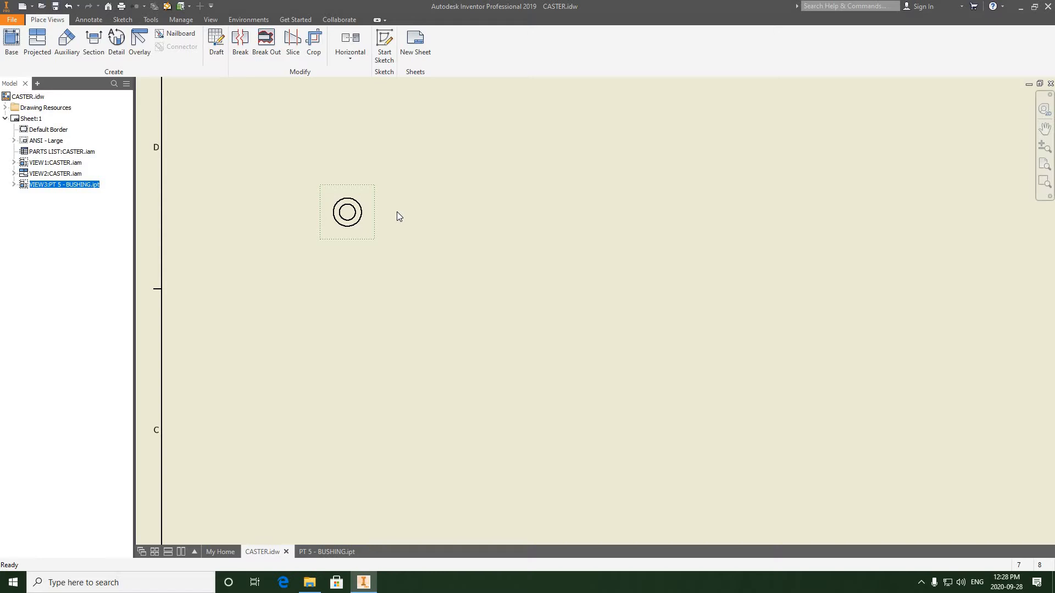
pyautogui.scroll(2, 433, 212)
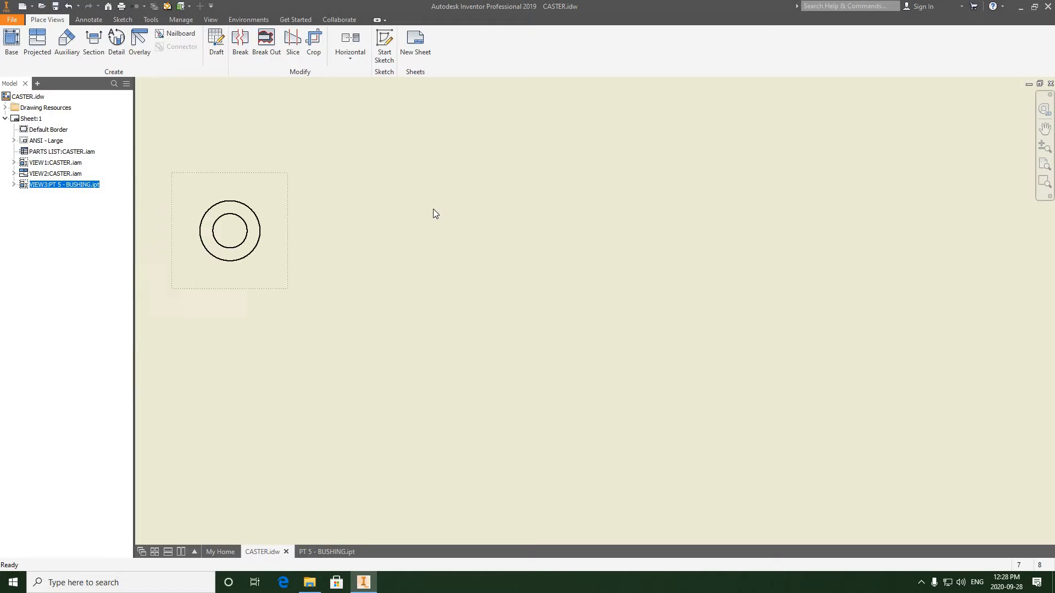
pyautogui.scroll(-6, 432, 212)
pyautogui.moveTo(370, 212); pyautogui.dragTo(376, 216)
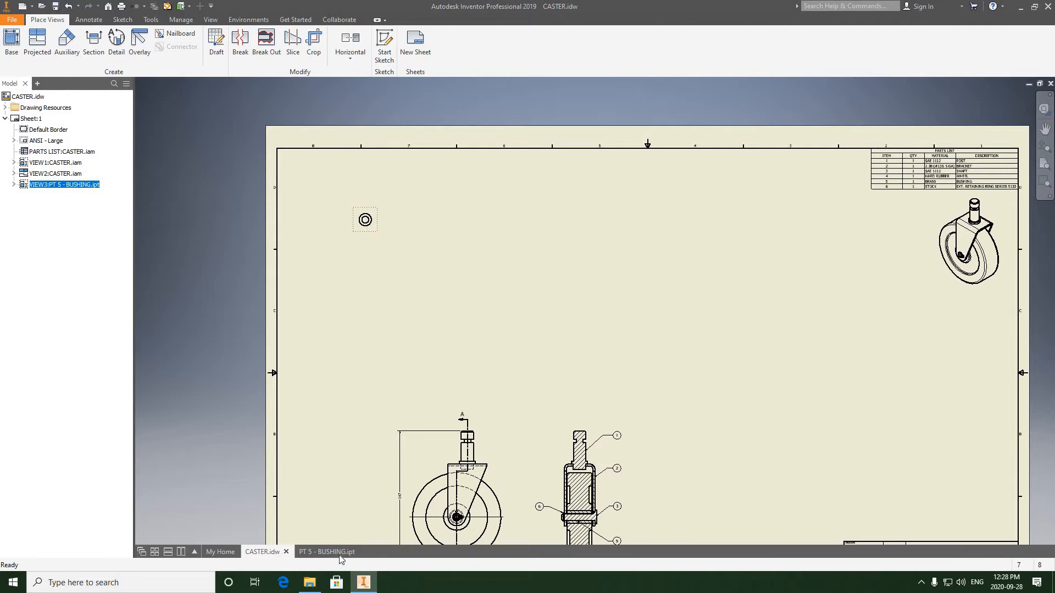
# - Switch to the web browser, maximize it, and go to google.com
pyautogui.click(283, 582)
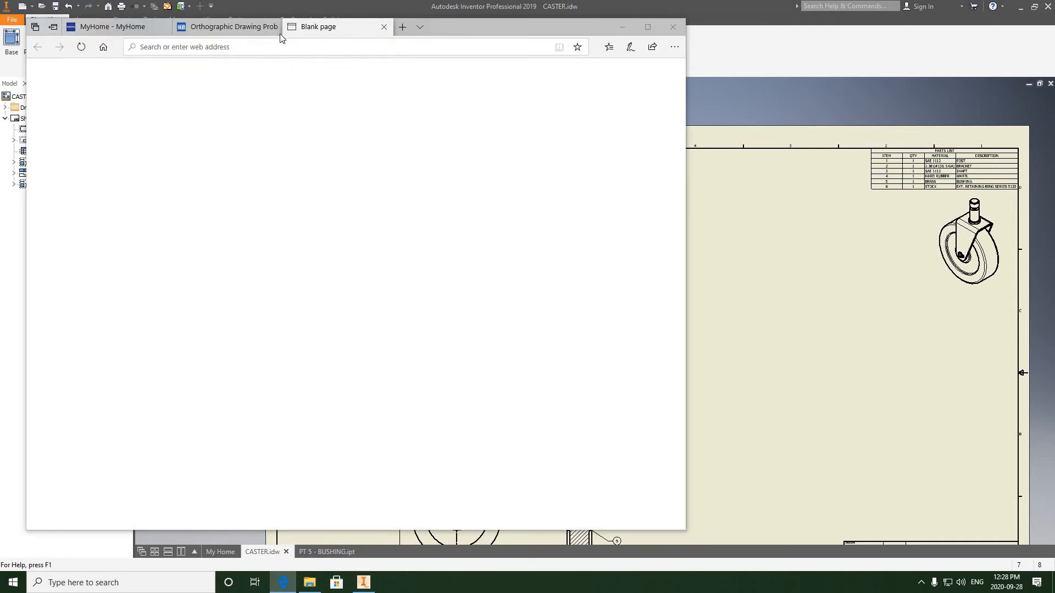
pyautogui.click(647, 26)
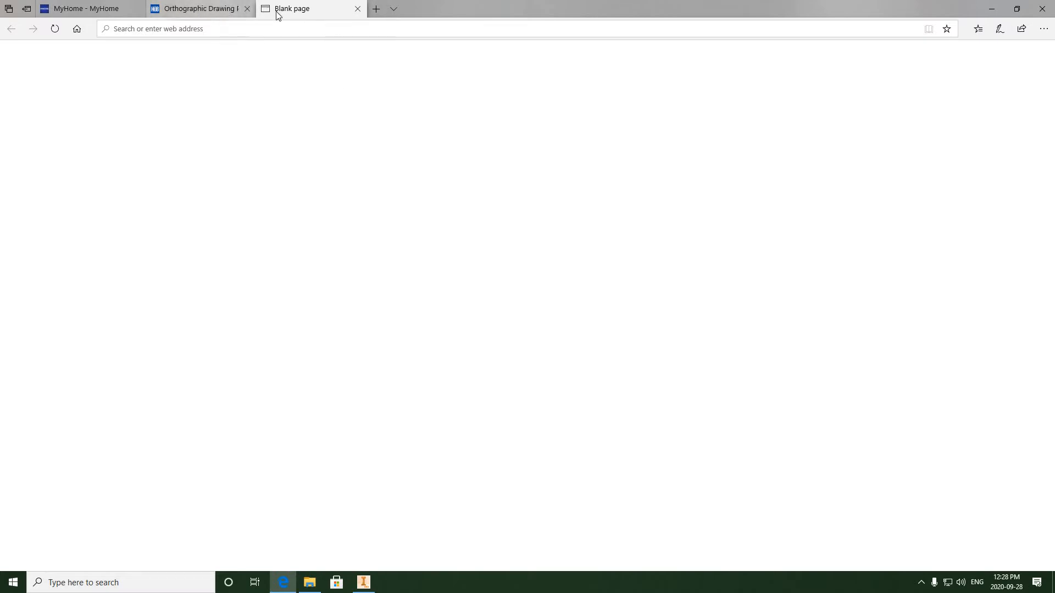
pyautogui.click(279, 34)
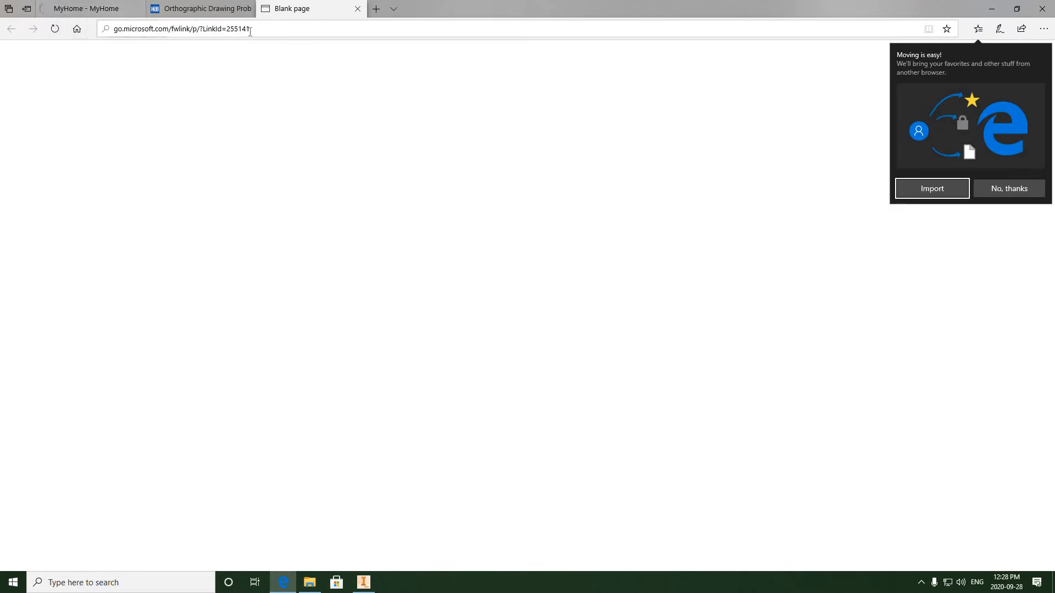
pyautogui.click(266, 28)
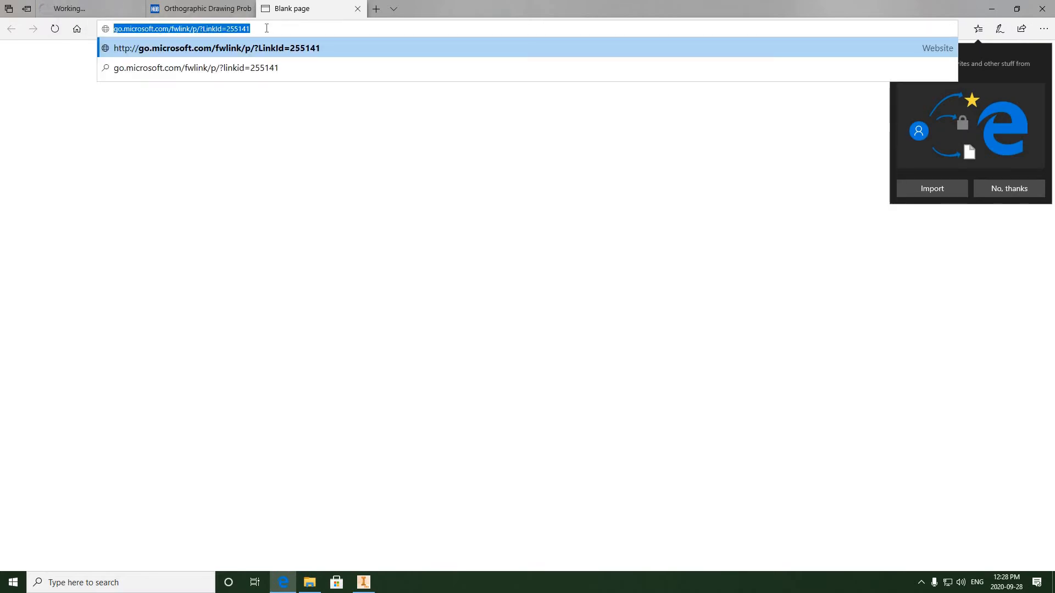
pyautogui.write('googl')
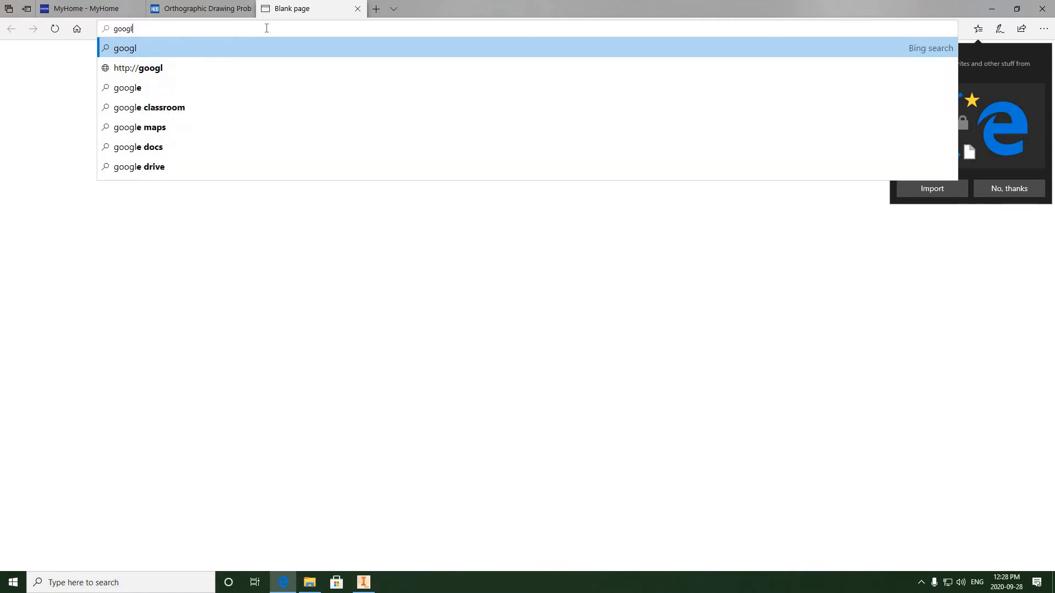
pyautogui.write('e.com')
pyautogui.press('Return')
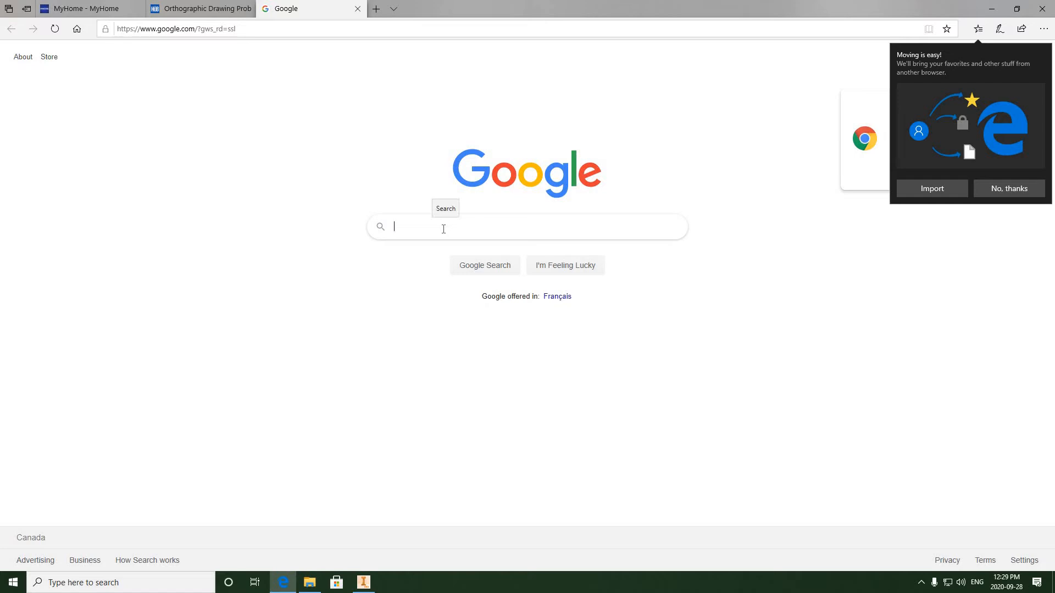
# - Search Google for symbol for third angle projection
pyautogui.write('thr')
pyautogui.press('BackSpace')
pyautogui.press('BackSpace')
pyautogui.press('BackSpace')
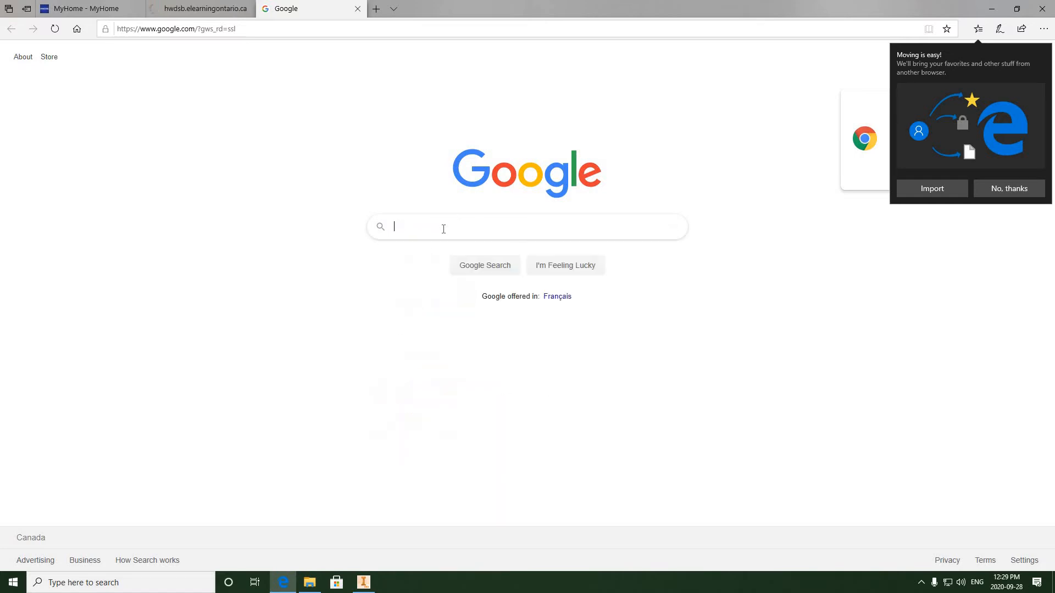
pyautogui.write('symbold for')
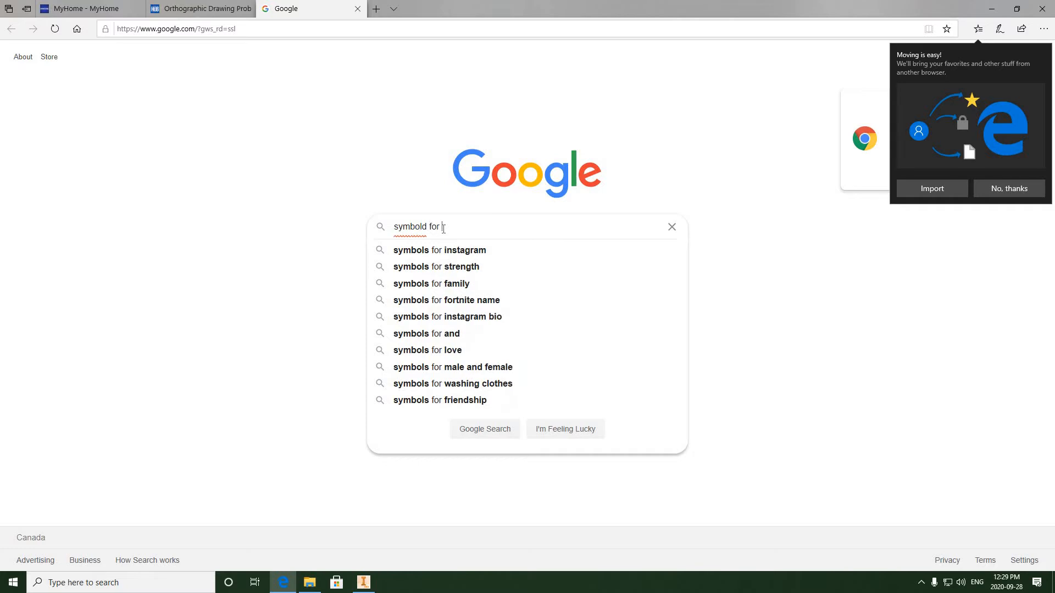
pyautogui.press('BackSpace')
pyautogui.press('BackSpace')
pyautogui.press('BackSpace')
pyautogui.press('BackSpace')
pyautogui.write('for thri')
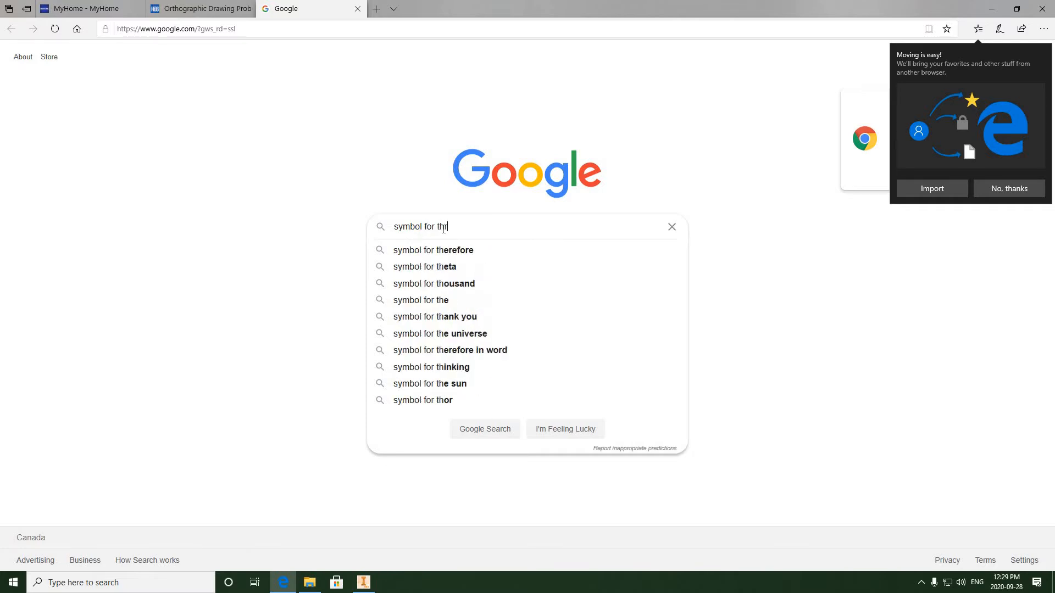
pyautogui.press('BackSpace')
pyautogui.press('BackSpace')
pyautogui.press('BackSpace')
pyautogui.write('hird angle')
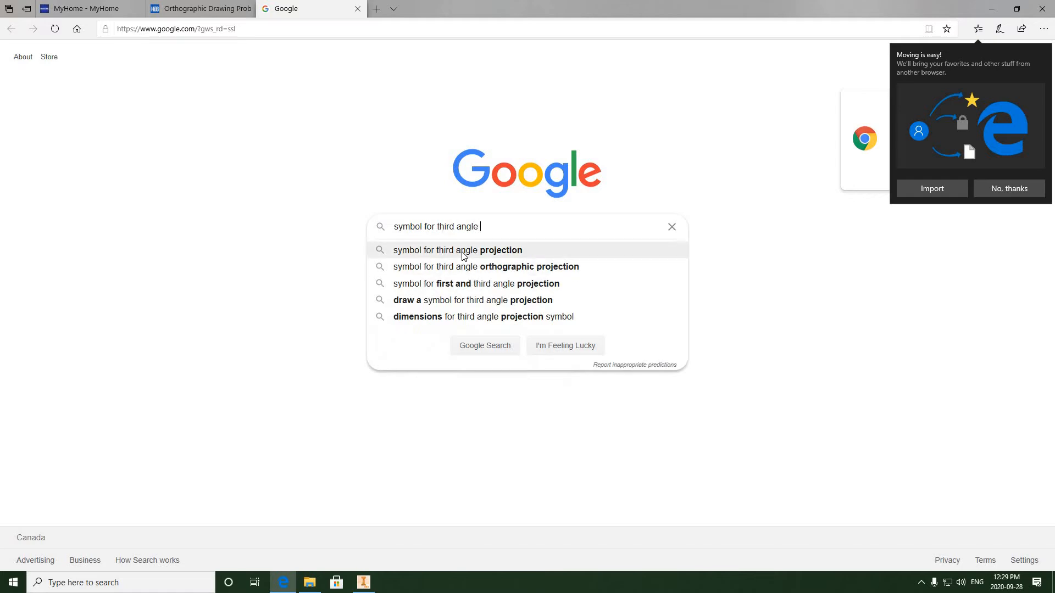
pyautogui.click(461, 250)
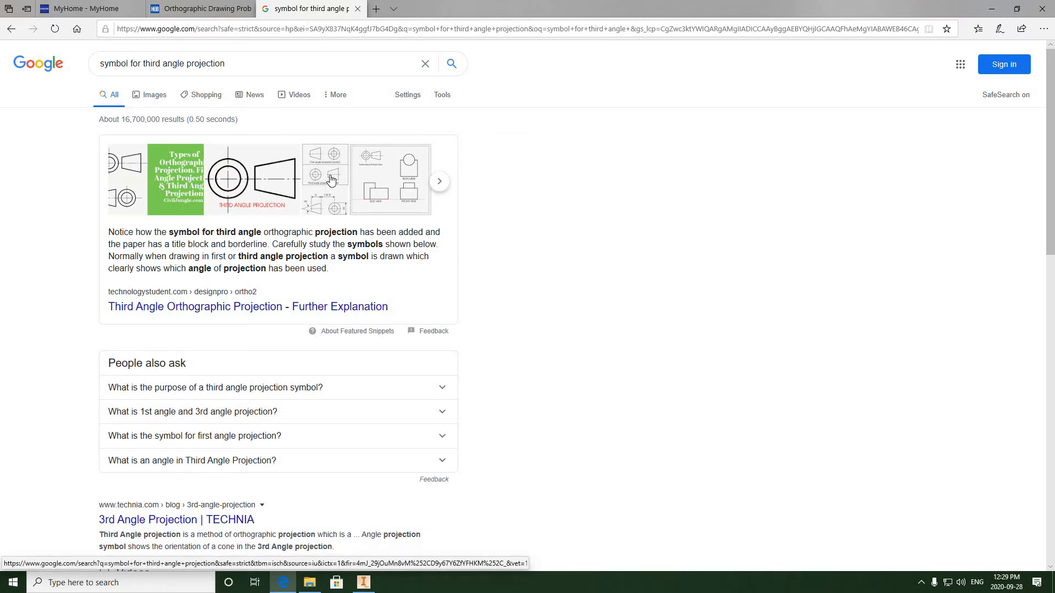
# - Browse the image results for third angle projection symbols, then return to the All results
pyautogui.click(270, 190)
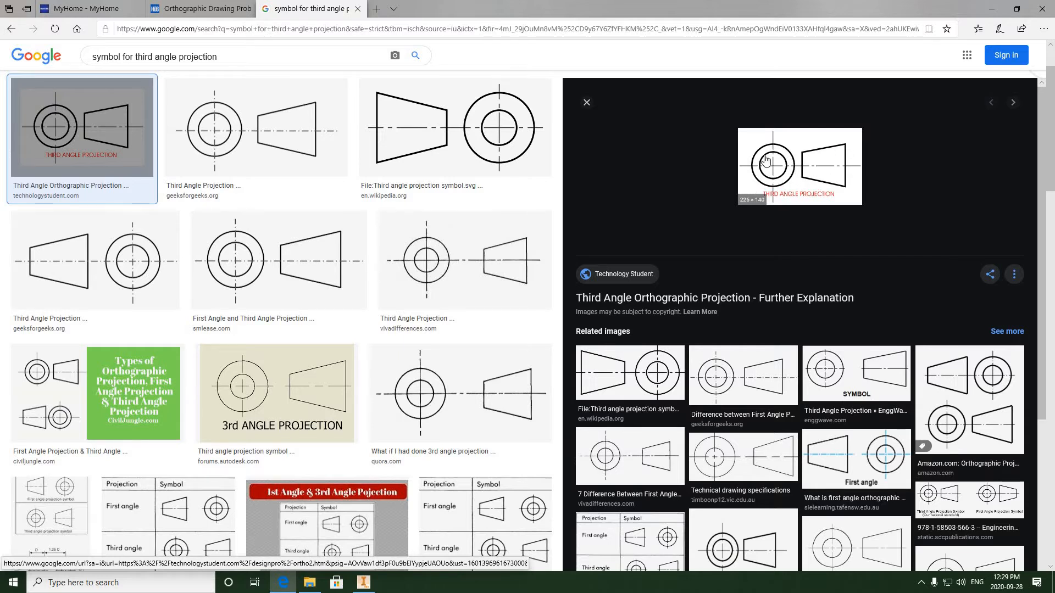
pyautogui.click(587, 103)
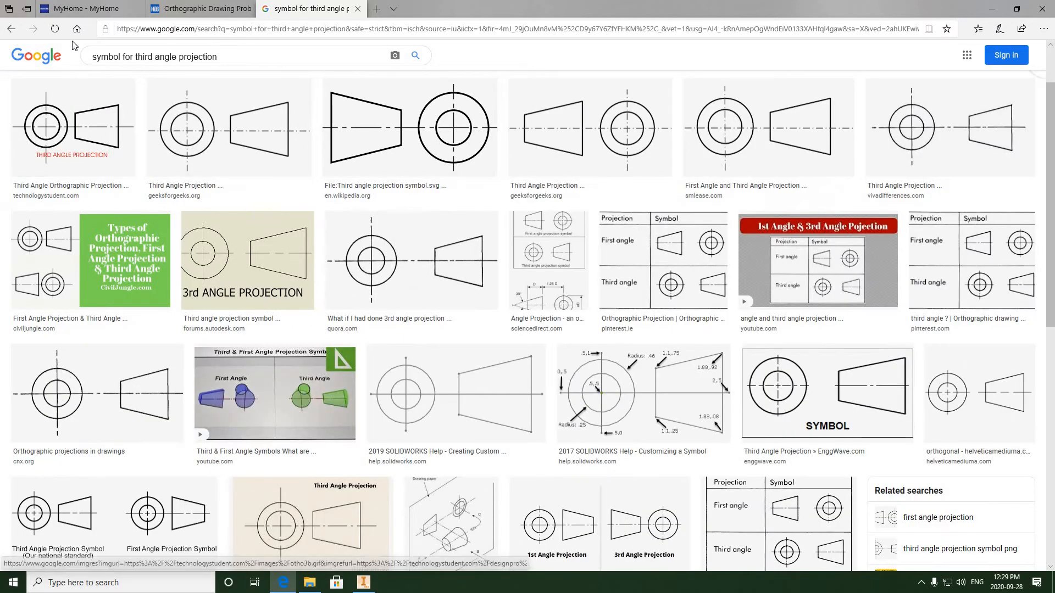
pyautogui.scroll(2, 231, 143)
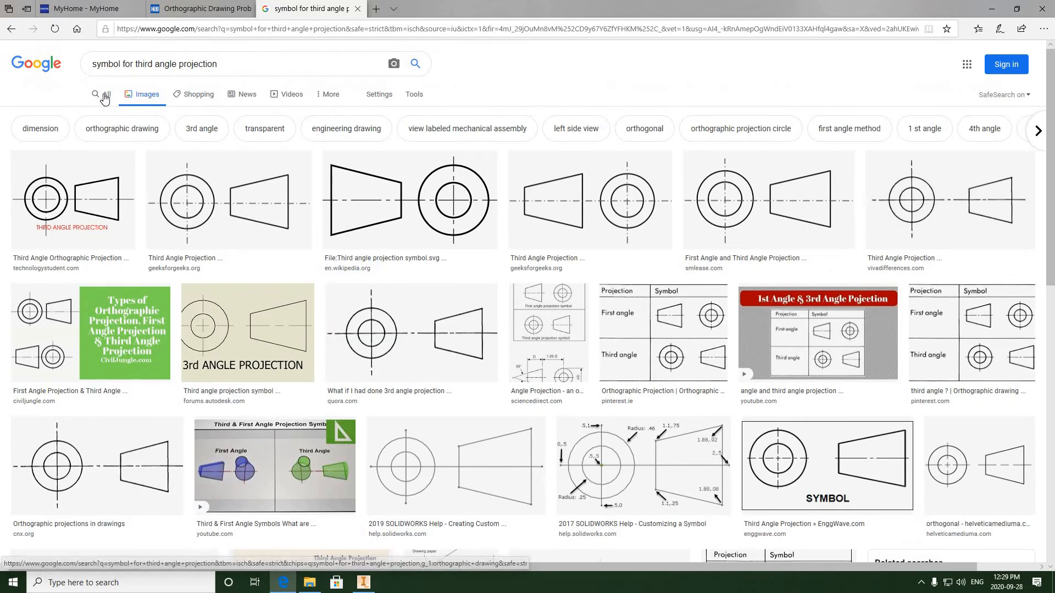
pyautogui.click(106, 95)
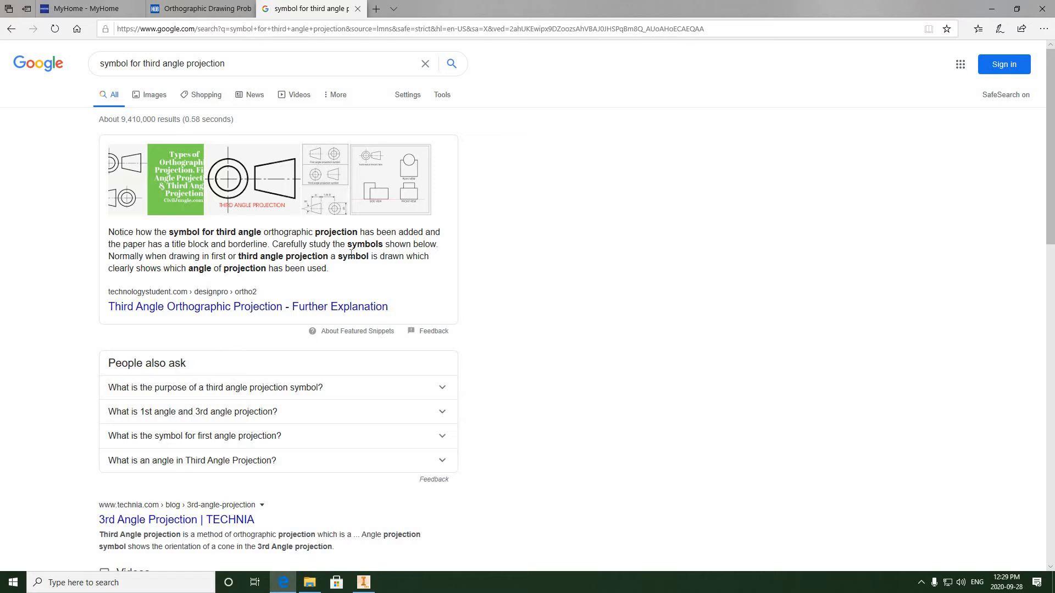
# - Switch back to Inventor and project a side view of the bushing to the right of its front view
pyautogui.click(363, 582)
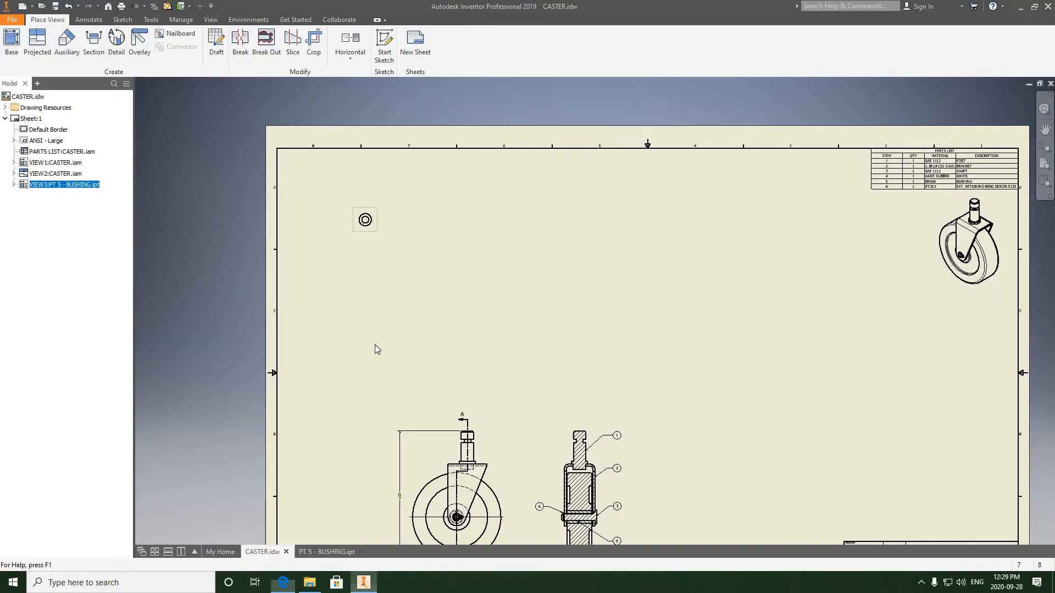
pyautogui.scroll(-5, 366, 241)
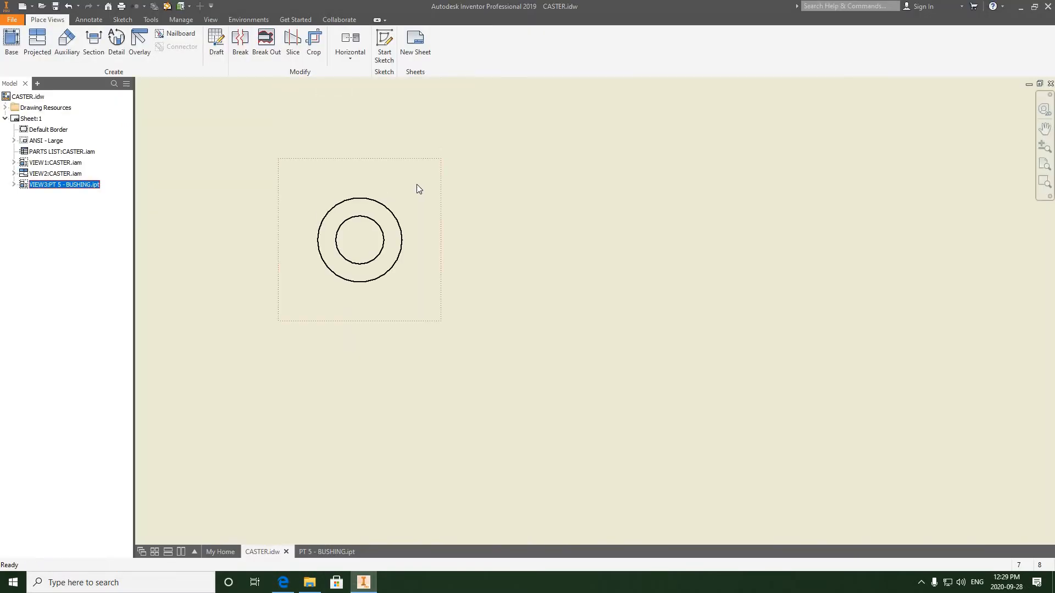
pyautogui.rightClick(415, 187)
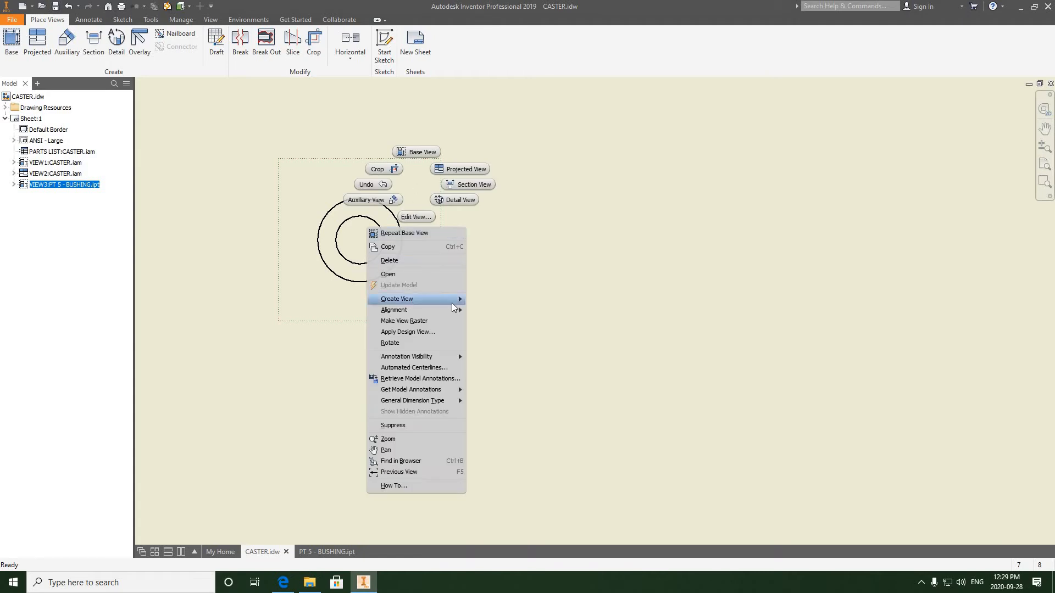
pyautogui.moveTo(455, 301)
pyautogui.click(495, 302)
pyautogui.scroll(4, 631, 266)
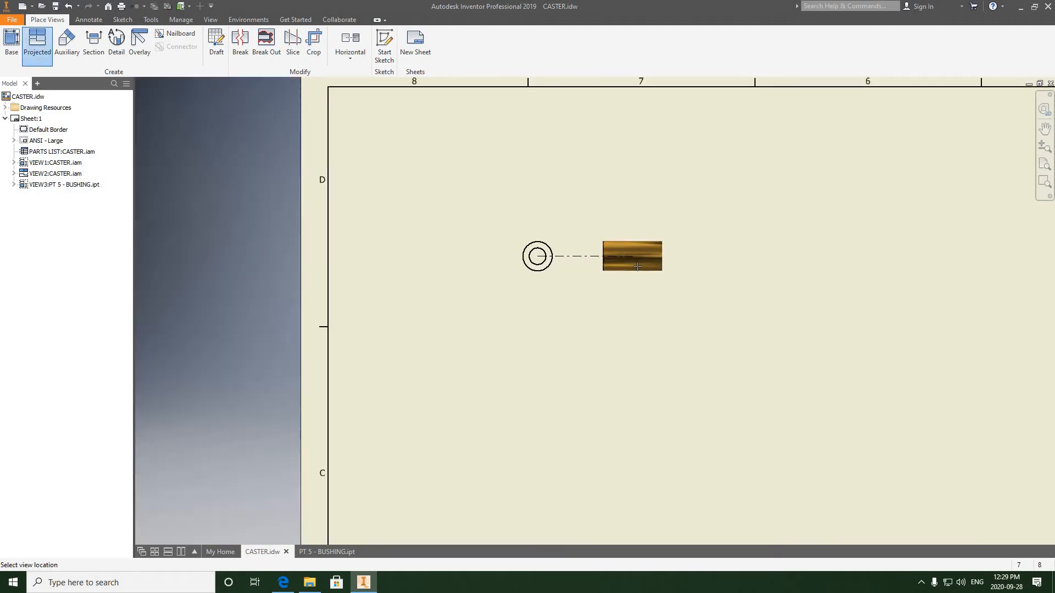
pyautogui.click(637, 266)
pyautogui.rightClick(638, 267)
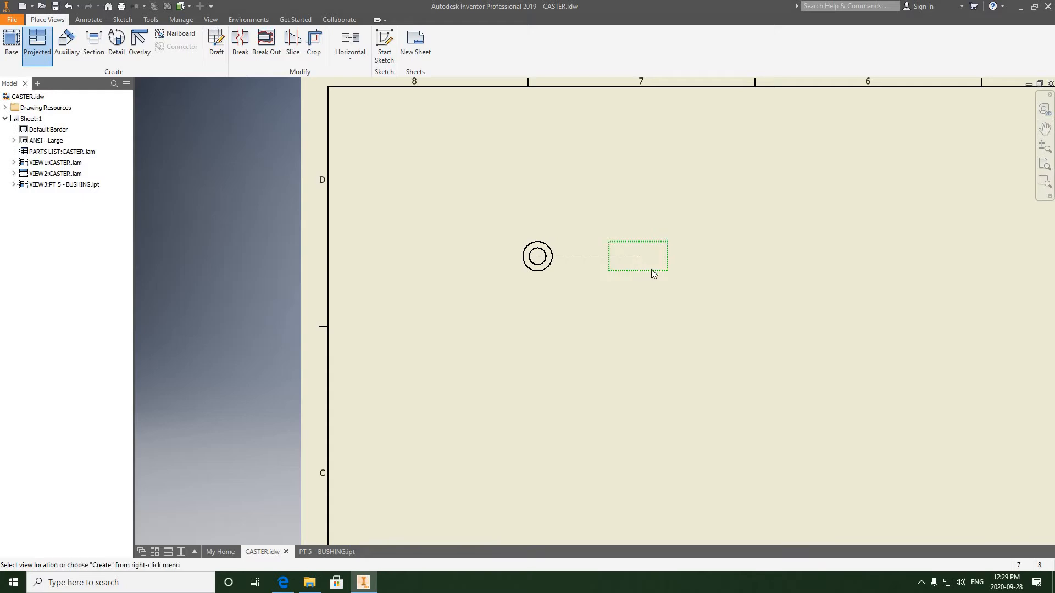
pyautogui.click(667, 271)
# - Open the part file PT 3 - SHAFT.ipt from the Caster 3D Models folder
pyautogui.scroll(-3, 624, 279)
pyautogui.moveTo(562, 279); pyautogui.dragTo(506, 179, button='middle')
pyautogui.scroll(5, 451, 266)
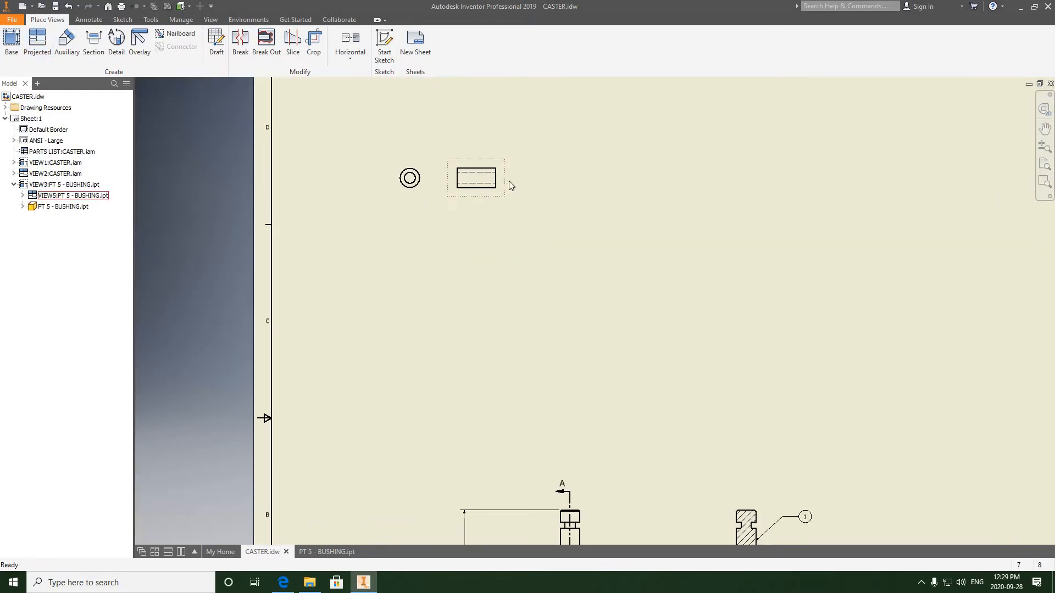
pyautogui.moveTo(516, 180); pyautogui.dragTo(450, 255)
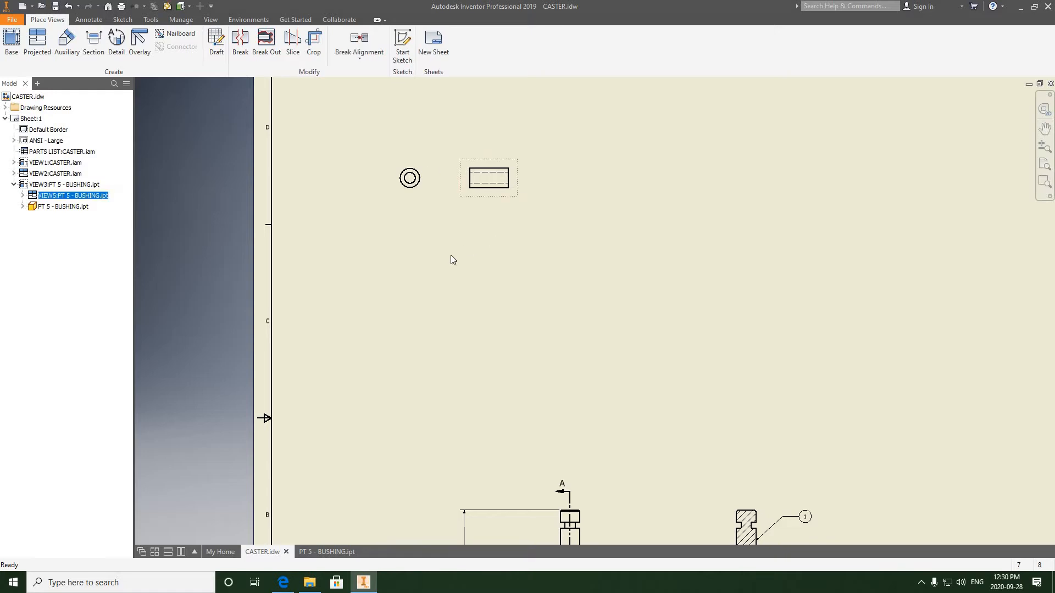
pyautogui.click(10, 24)
pyautogui.click(45, 87)
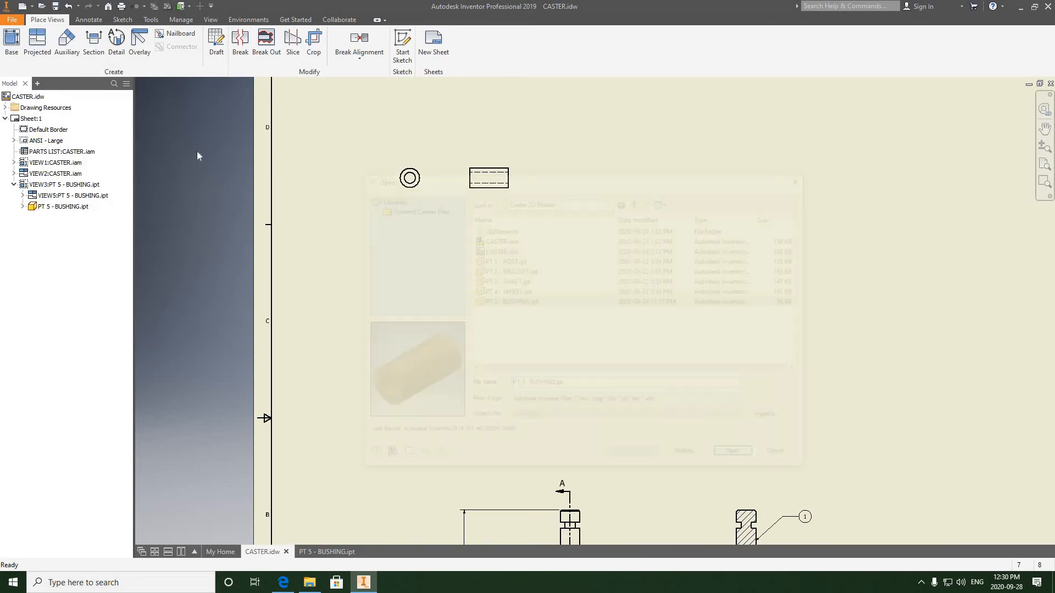
pyautogui.click(508, 281)
pyautogui.click(734, 457)
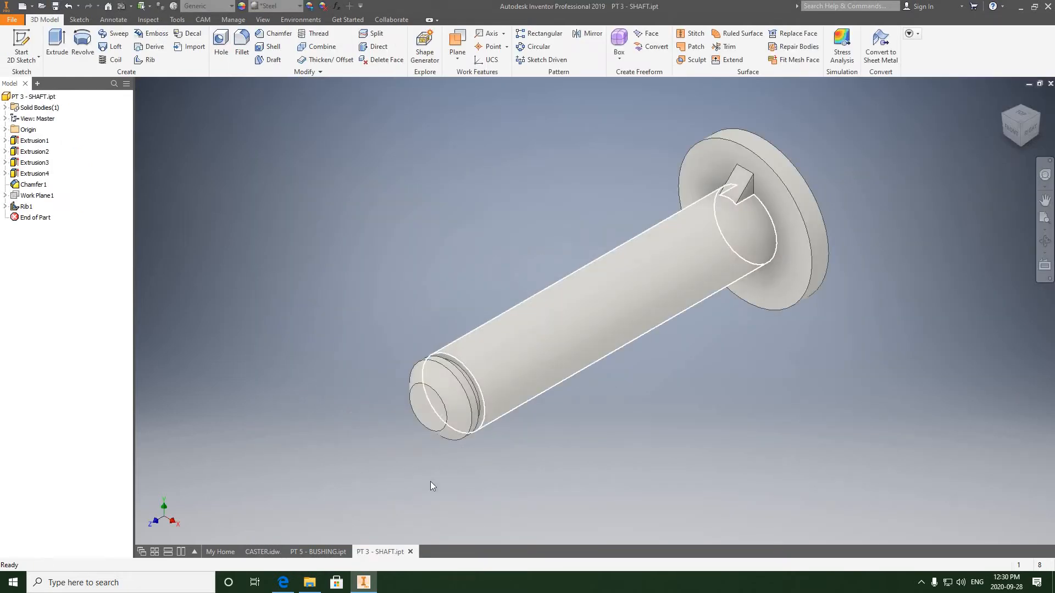
# - Return to CASTER.idw and place a base view of the shaft at 1 : 1 scale
pyautogui.click(254, 551)
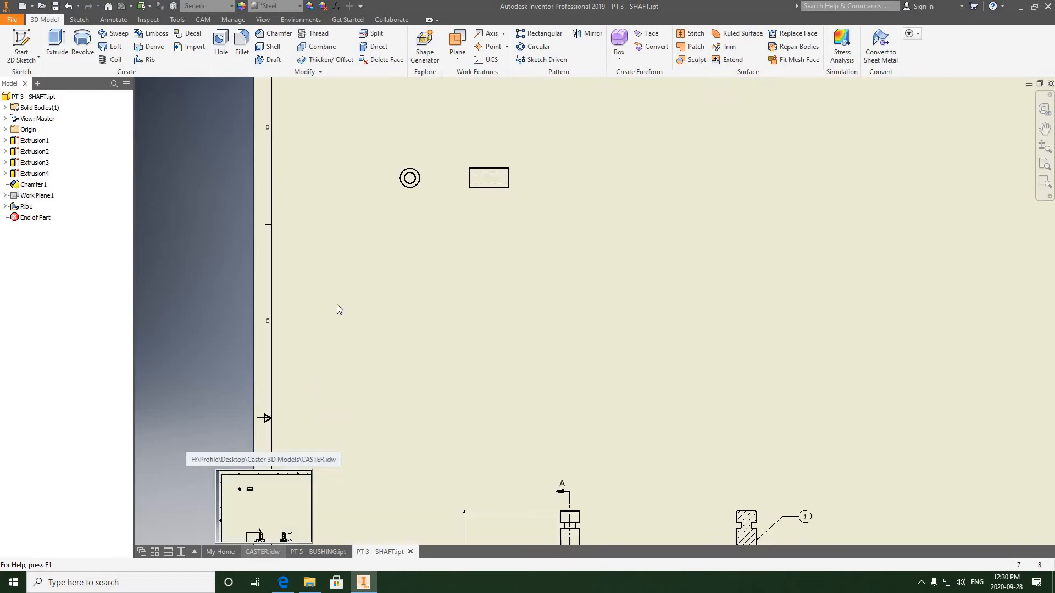
pyautogui.click(12, 42)
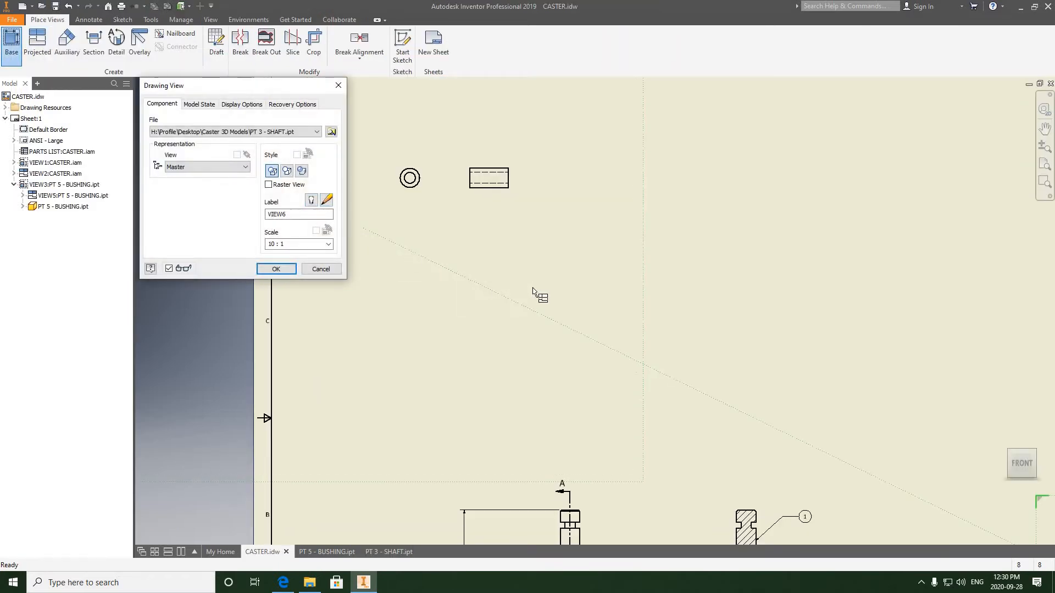
pyautogui.scroll(-3, 619, 315)
pyautogui.moveTo(543, 298)
pyautogui.mouseDown(button='middle')
pyautogui.moveTo(470, 295)
pyautogui.moveTo(456, 281)
pyautogui.mouseUp(button='middle')
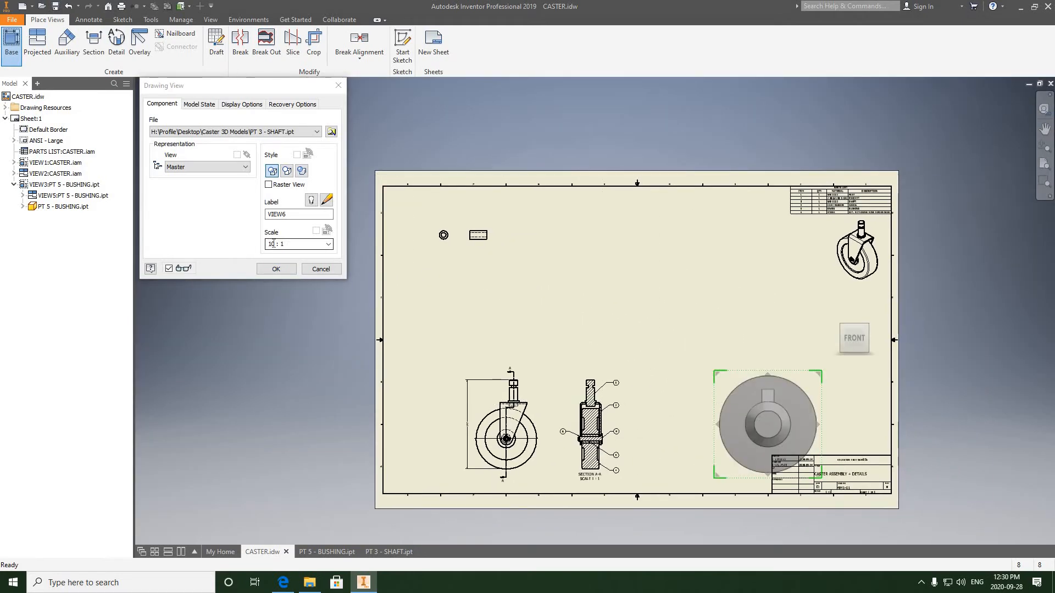
pyautogui.click(273, 243)
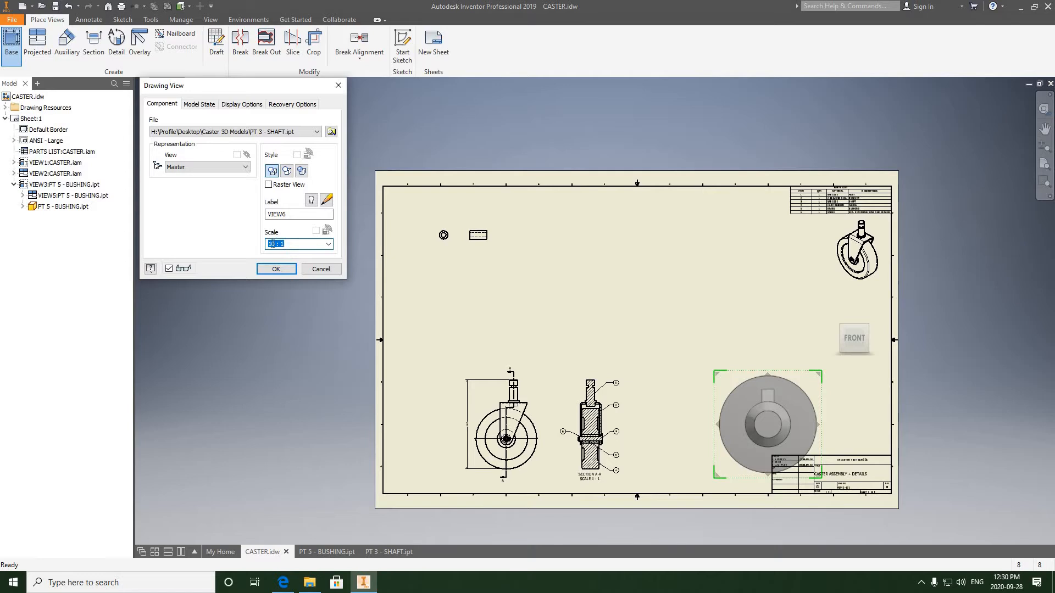
pyautogui.moveTo(273, 244); pyautogui.dragTo(267, 247)
pyautogui.write('1')
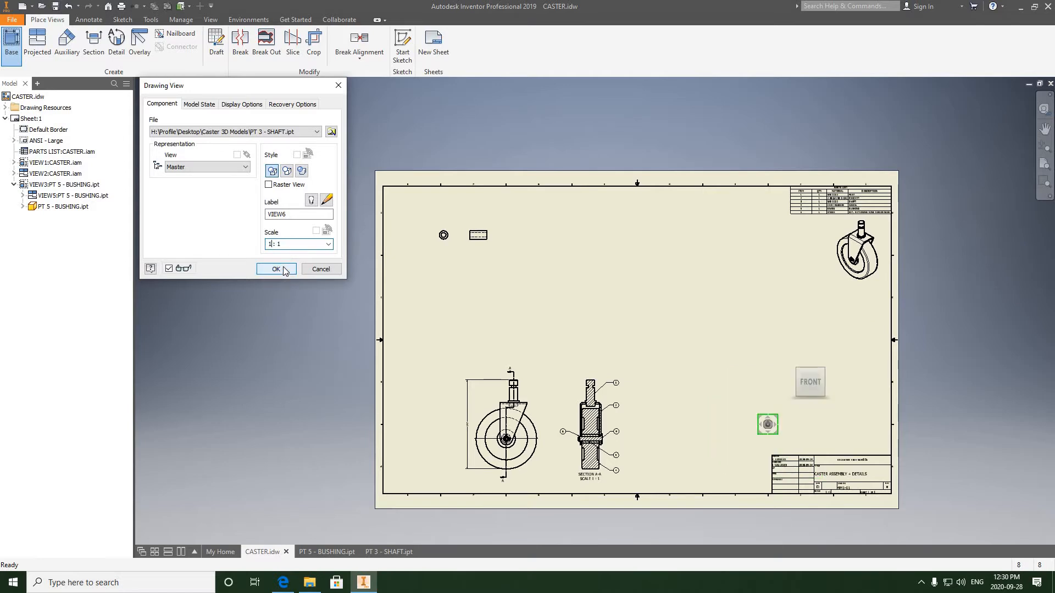
pyautogui.click(277, 269)
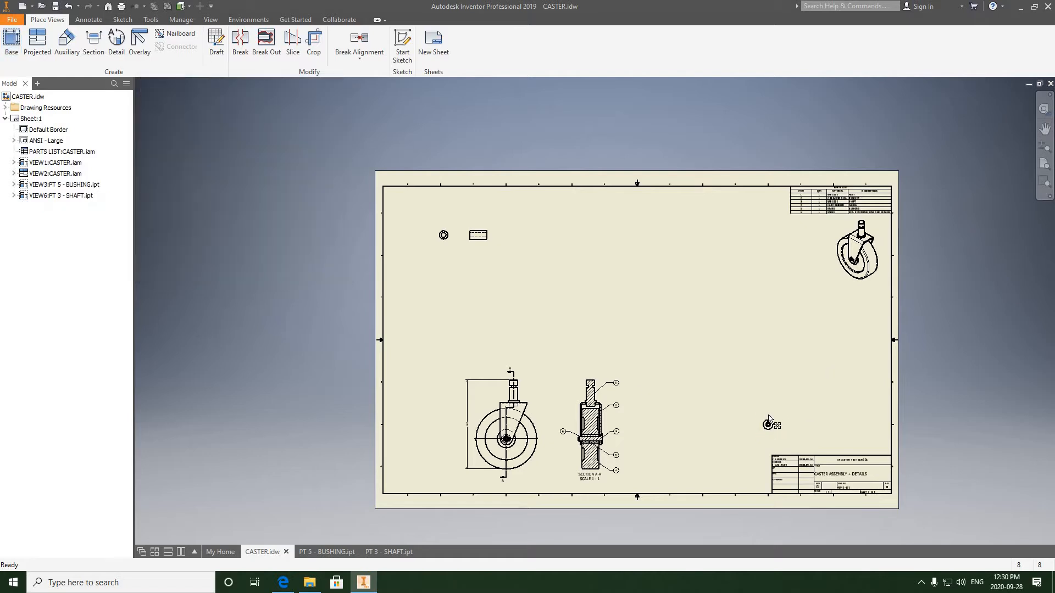
# - Move the shaft's view below the bushing's front view in the sheet's upper-left area
pyautogui.moveTo(768, 424)
pyautogui.mouseDown()
pyautogui.moveTo(702, 378)
pyautogui.moveTo(445, 275)
pyautogui.moveTo(445, 263)
pyautogui.moveTo(447, 295)
pyautogui.mouseUp()
pyautogui.scroll(-5, 445, 263)
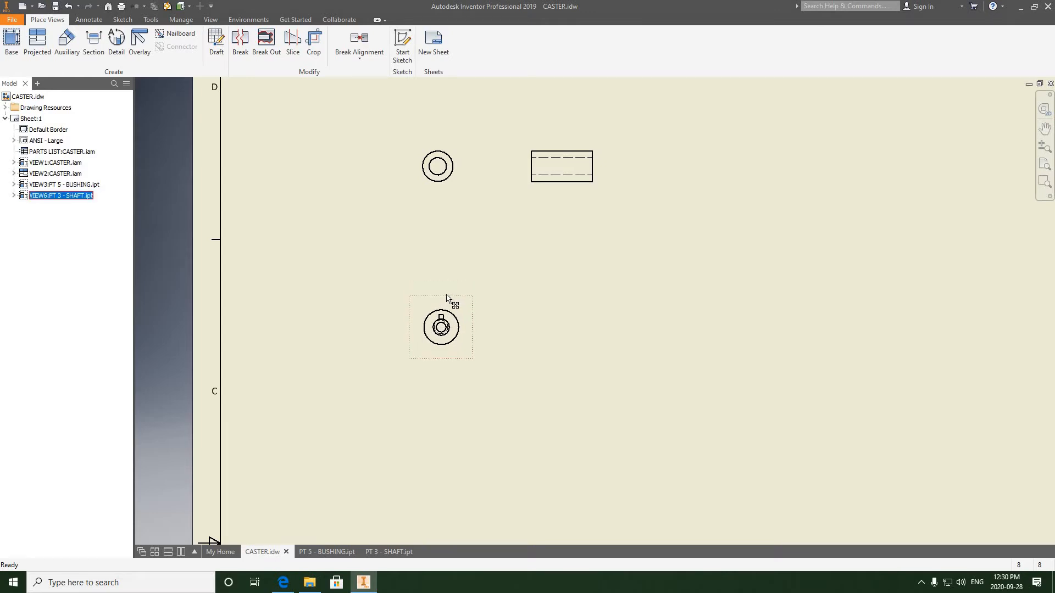
pyautogui.click(466, 243)
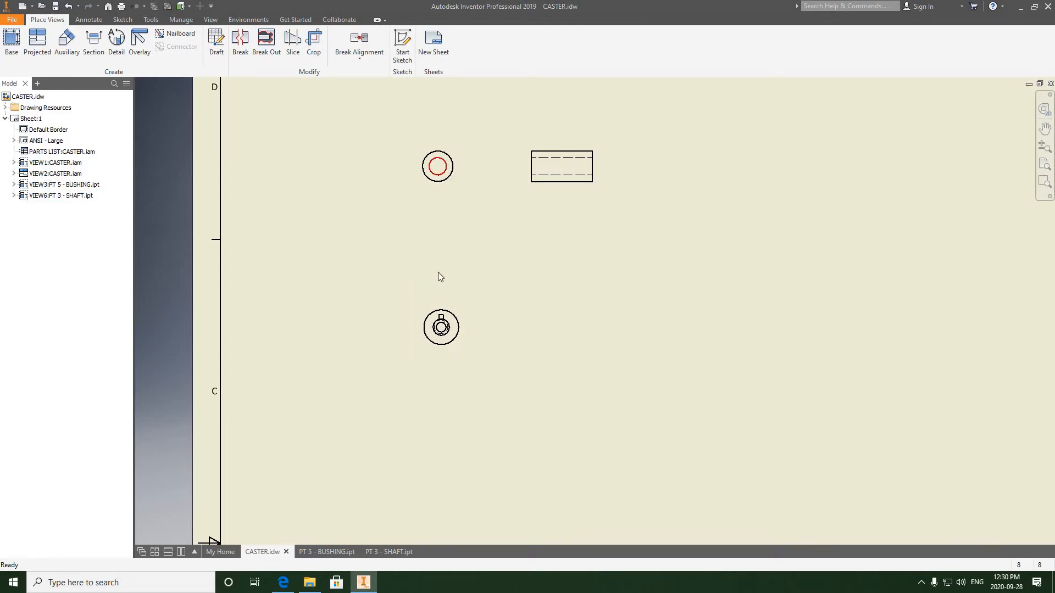
pyautogui.moveTo(444, 300); pyautogui.dragTo(441, 301)
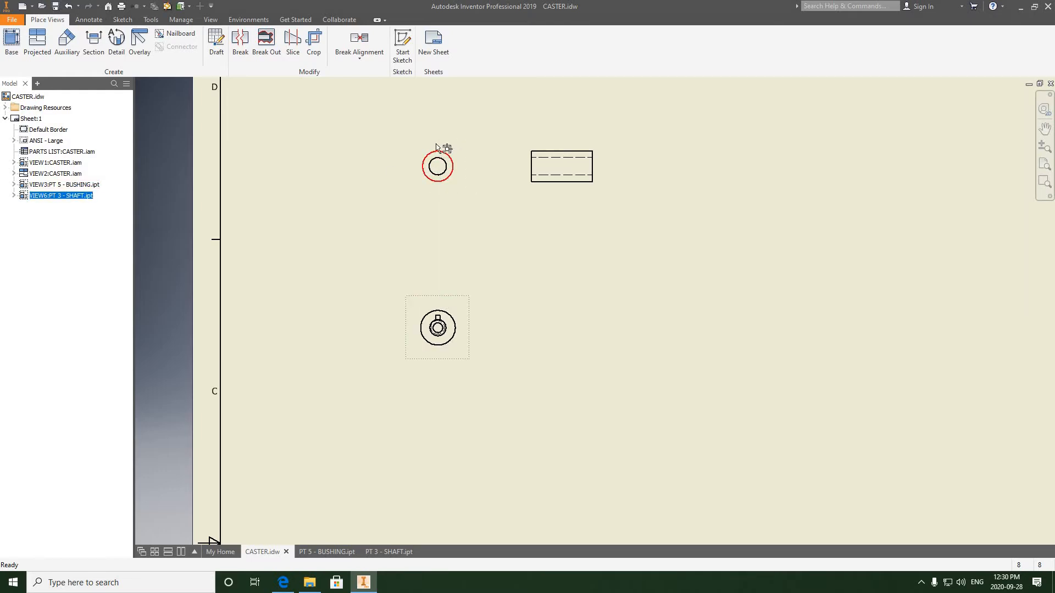
pyautogui.scroll(-5, 441, 335)
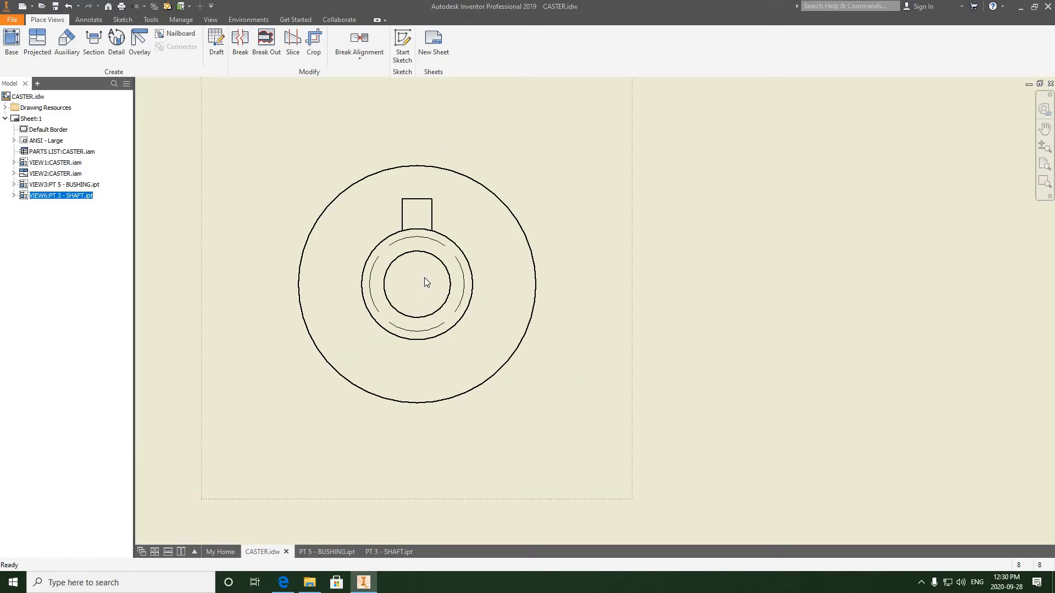
pyautogui.scroll(3, 423, 276)
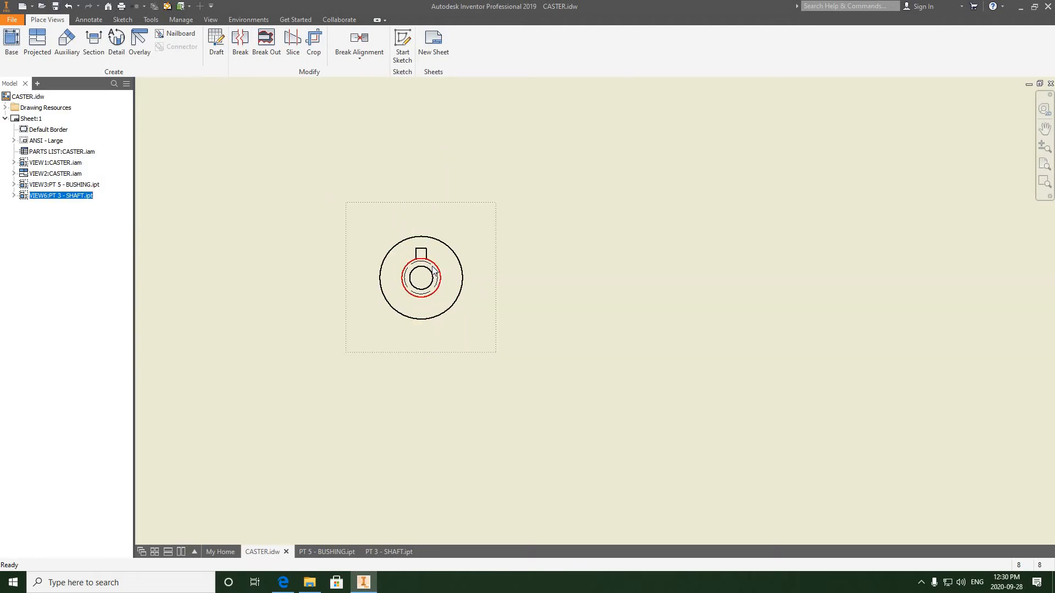
# - Try to reorient the shaft's base view to the right side in its view settings
pyautogui.scroll(-2, 430, 270)
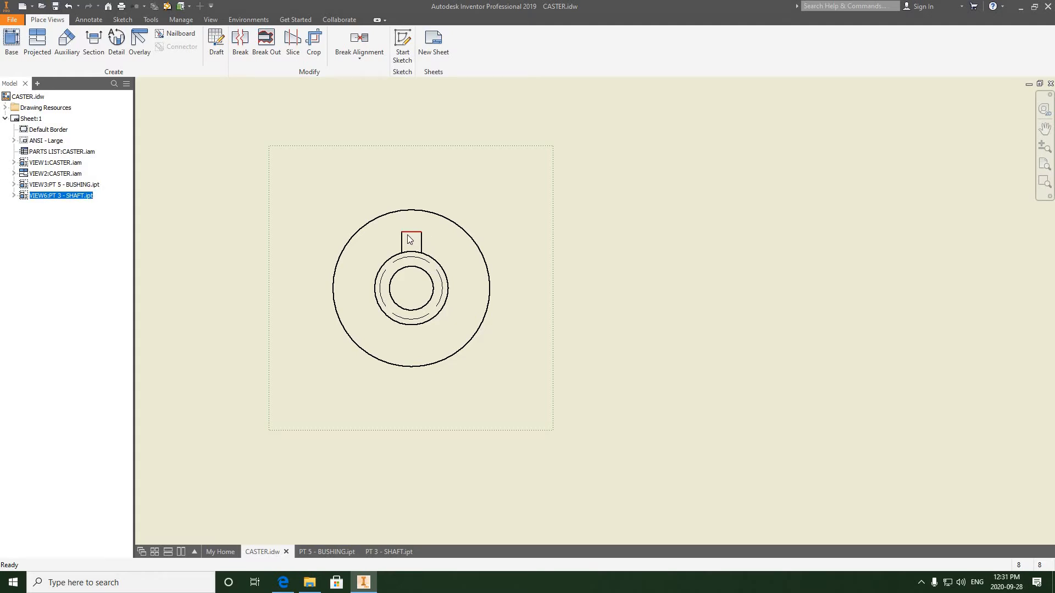
pyautogui.scroll(-2, 412, 236)
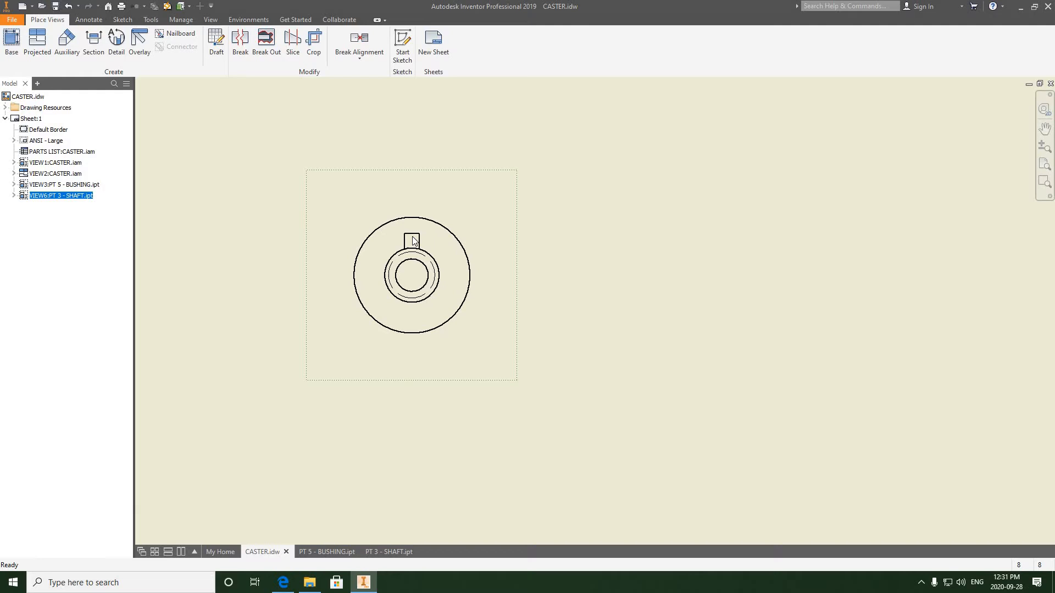
pyautogui.doubleClick(479, 218)
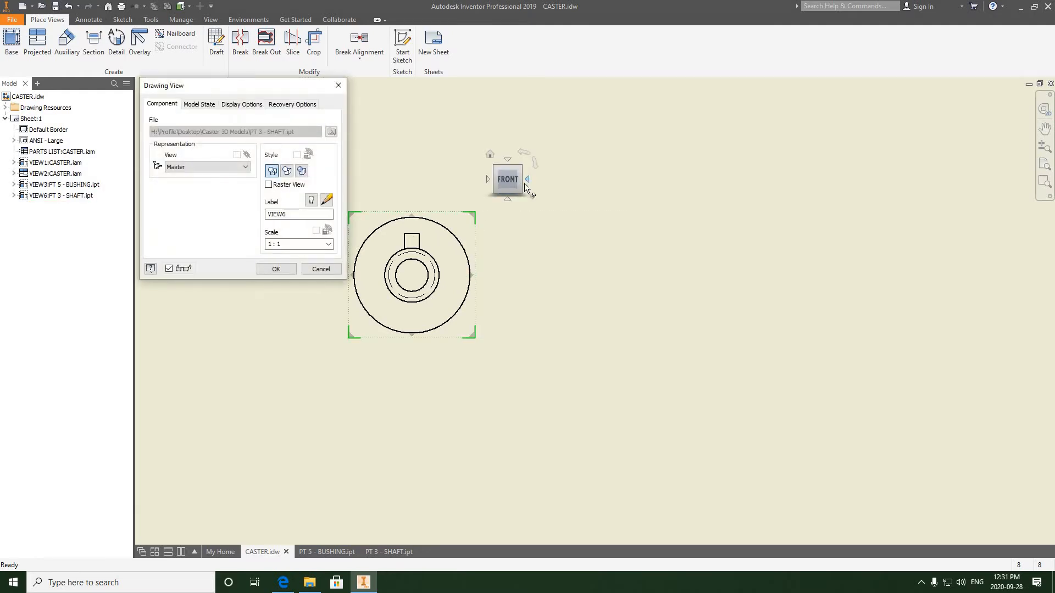
pyautogui.click(526, 179)
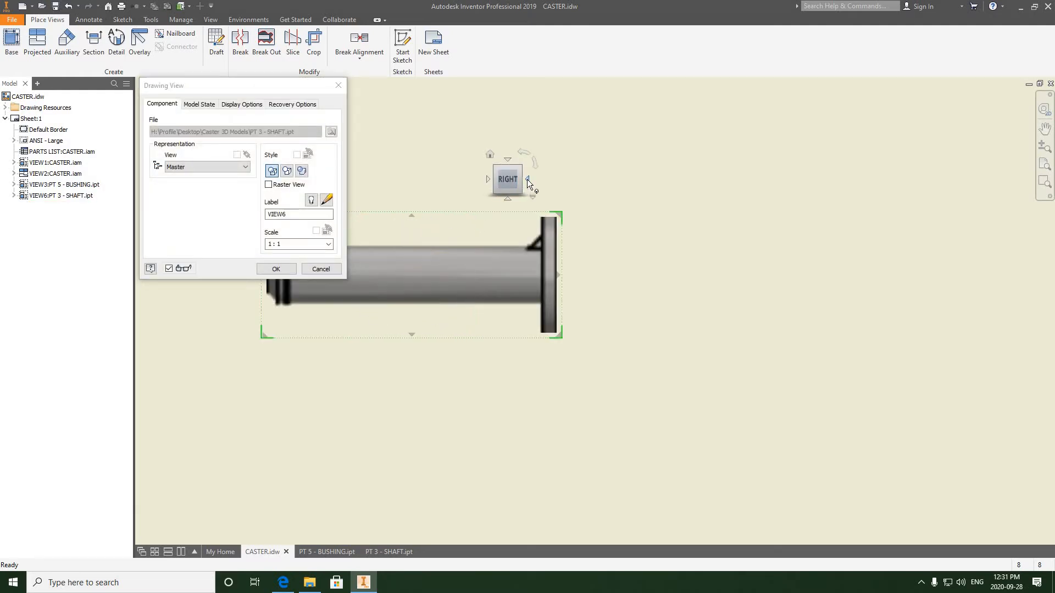
pyautogui.click(275, 269)
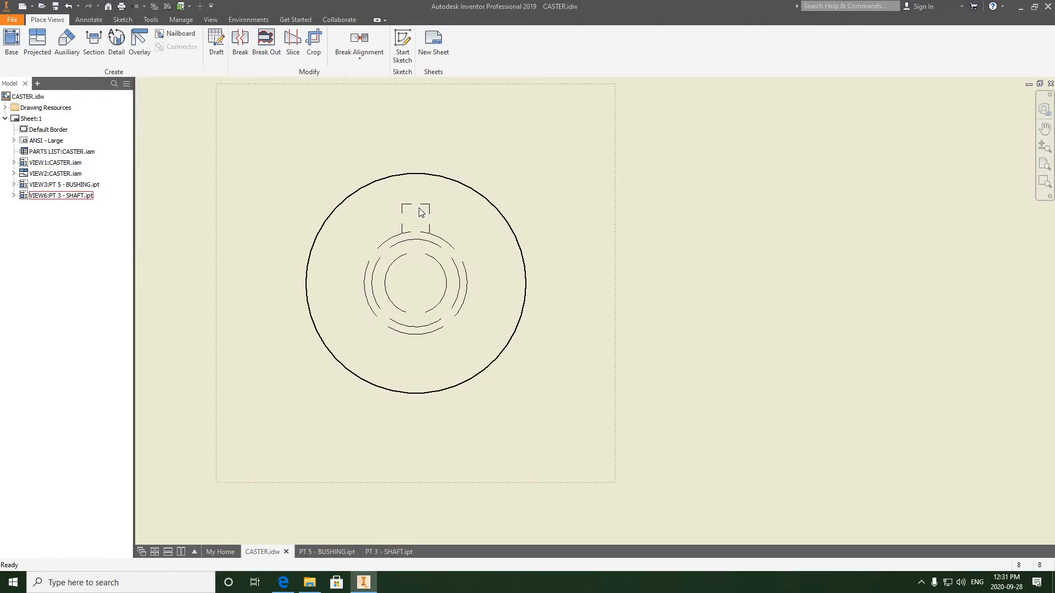
# - Reorient the shaft's base view back to the front orientation
pyautogui.scroll(-4, 444, 258)
pyautogui.scroll(7, 440, 252)
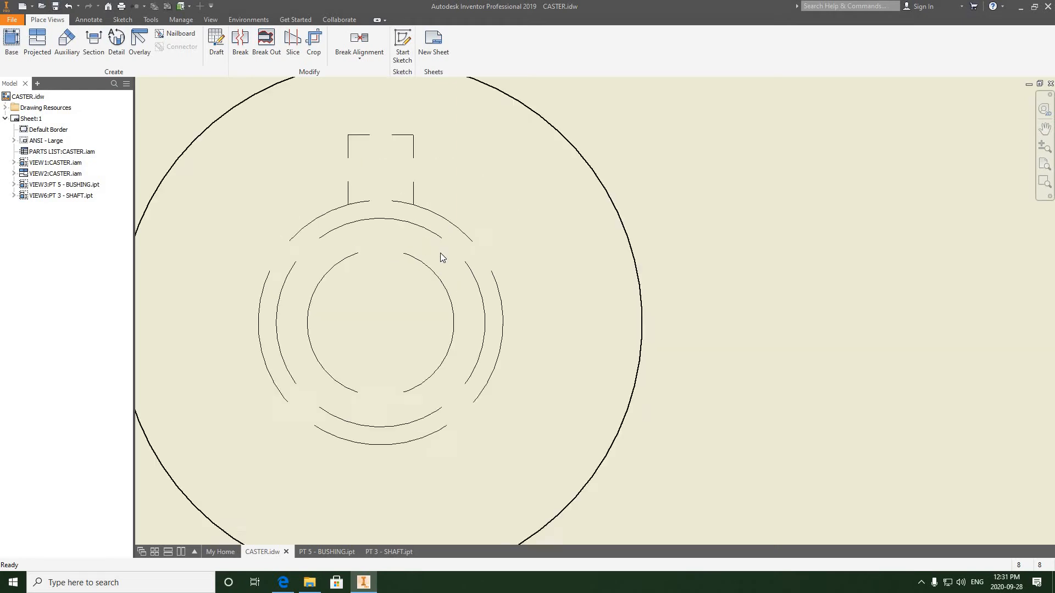
pyautogui.scroll(-6, 440, 252)
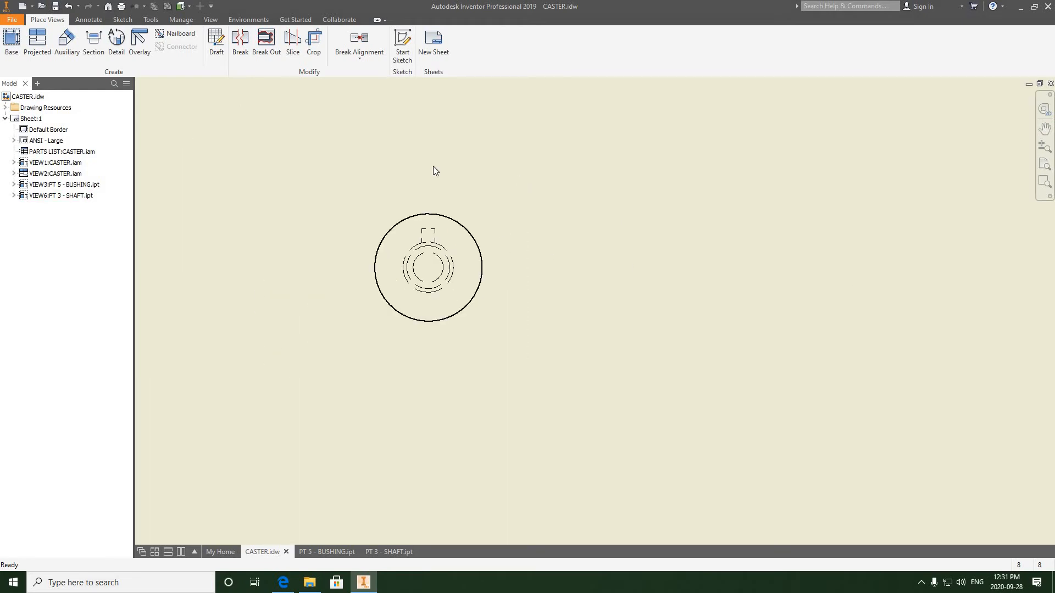
pyautogui.doubleClick(496, 206)
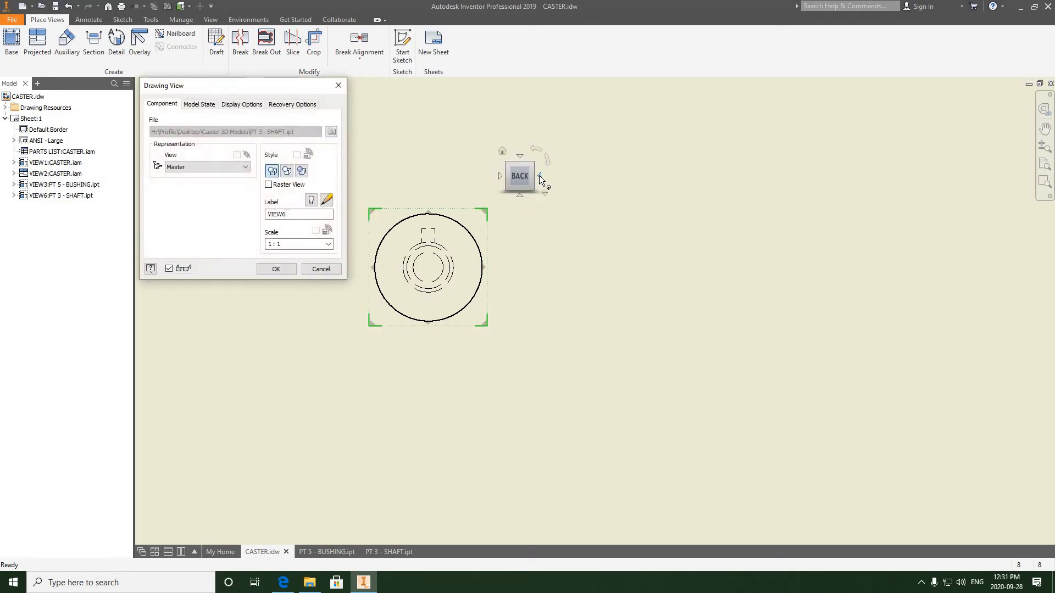
pyautogui.click(539, 175)
pyautogui.click(539, 176)
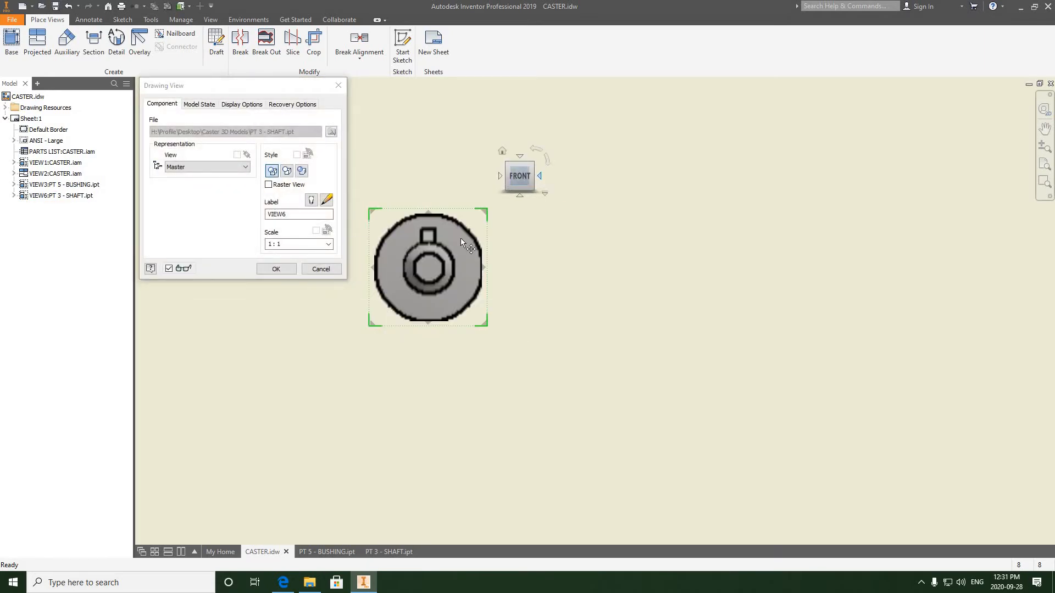
pyautogui.click(276, 268)
# - Project a side view of the shaft to the right of its front view
pyautogui.scroll(-4, 384, 308)
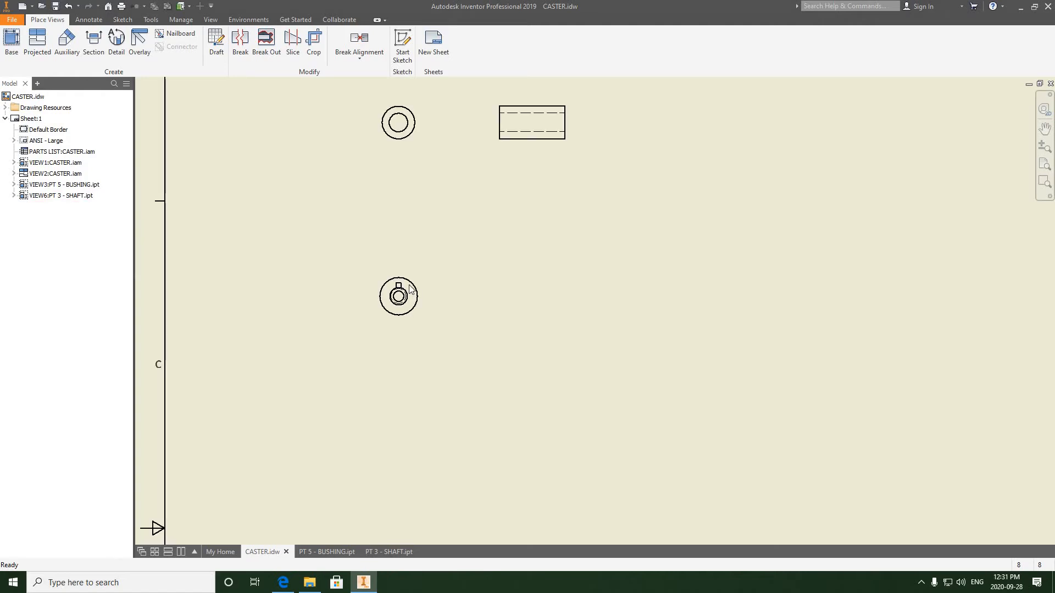
pyautogui.rightClick(424, 273)
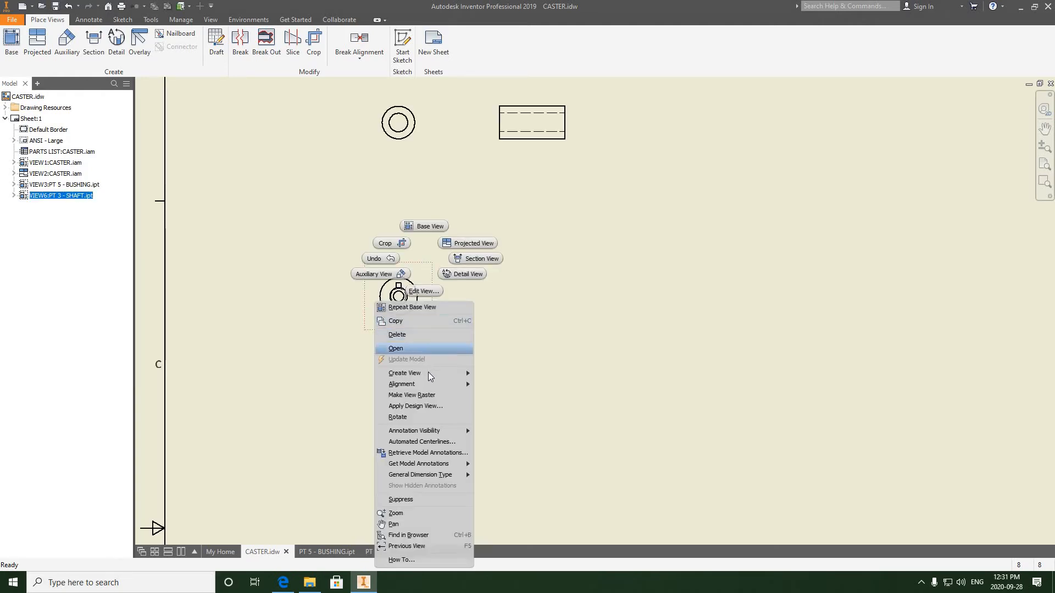
pyautogui.click(497, 373)
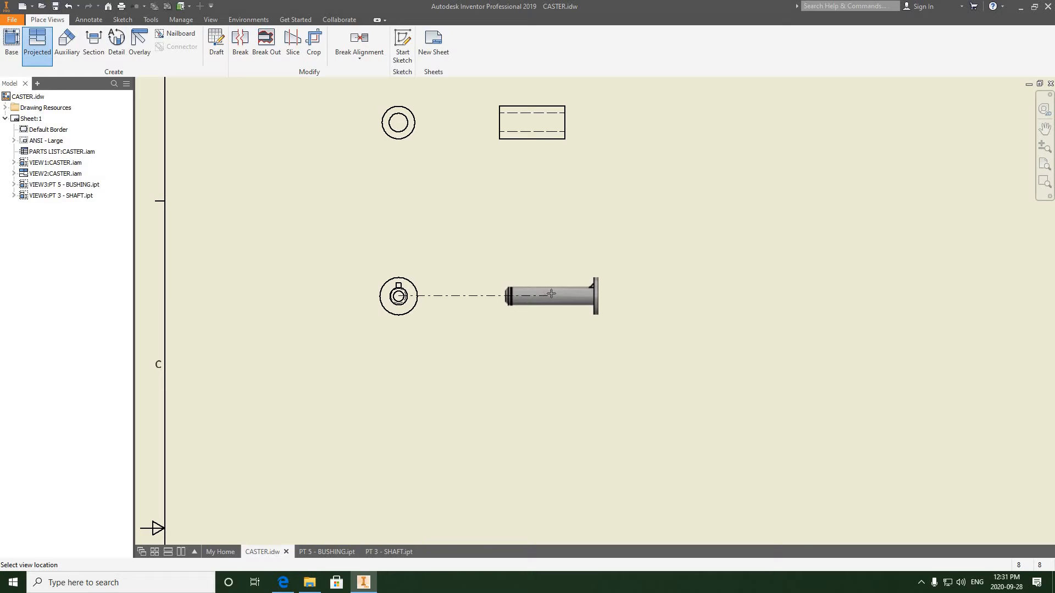
pyautogui.click(552, 293)
pyautogui.rightClick(553, 293)
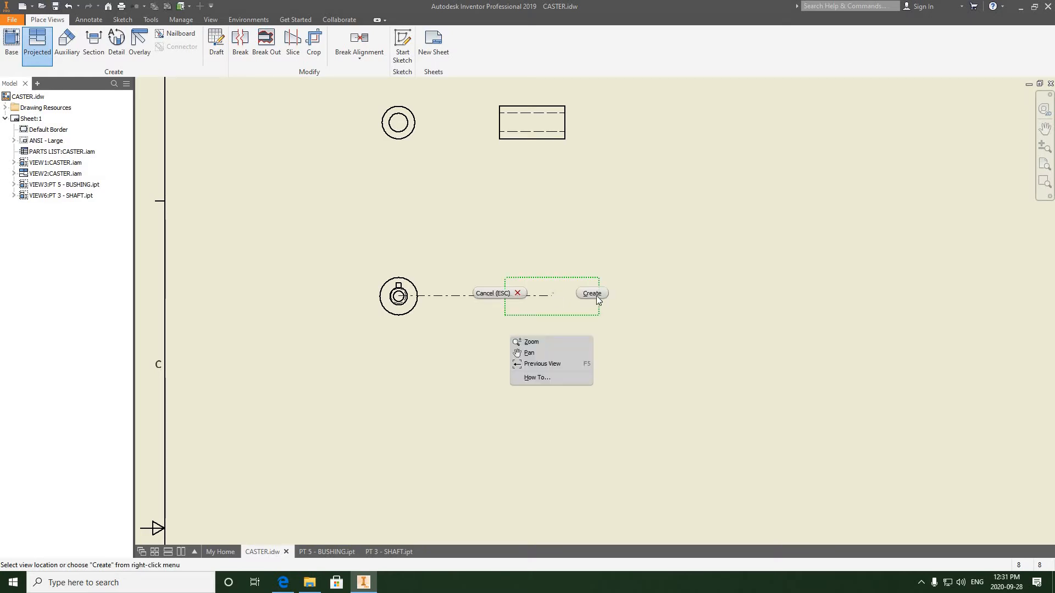
pyautogui.click(598, 305)
# - Zoom in to examine the shaft's front and side views on the sheet
pyautogui.scroll(5, 551, 312)
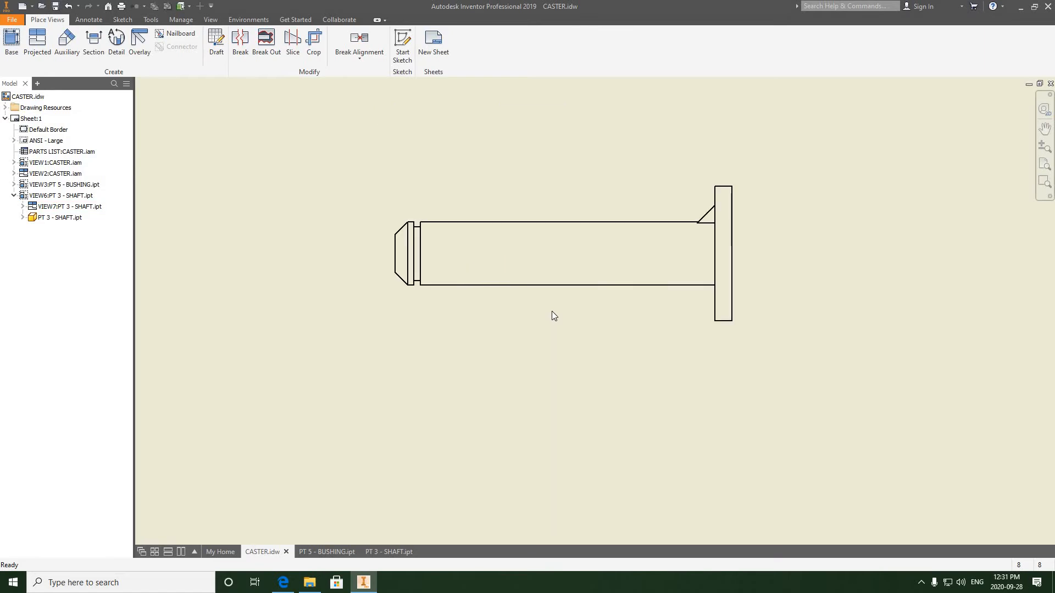
pyautogui.scroll(2, 721, 226)
pyautogui.scroll(2, 709, 228)
pyautogui.scroll(-6, 707, 228)
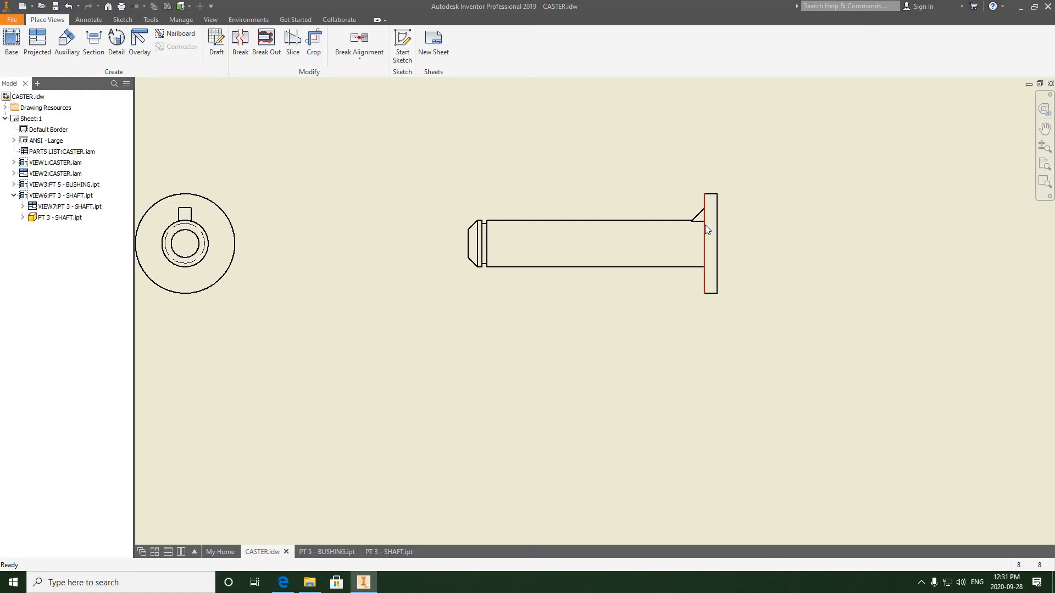
pyautogui.scroll(-5, 720, 254)
pyautogui.moveTo(566, 247); pyautogui.dragTo(373, 199, button='middle')
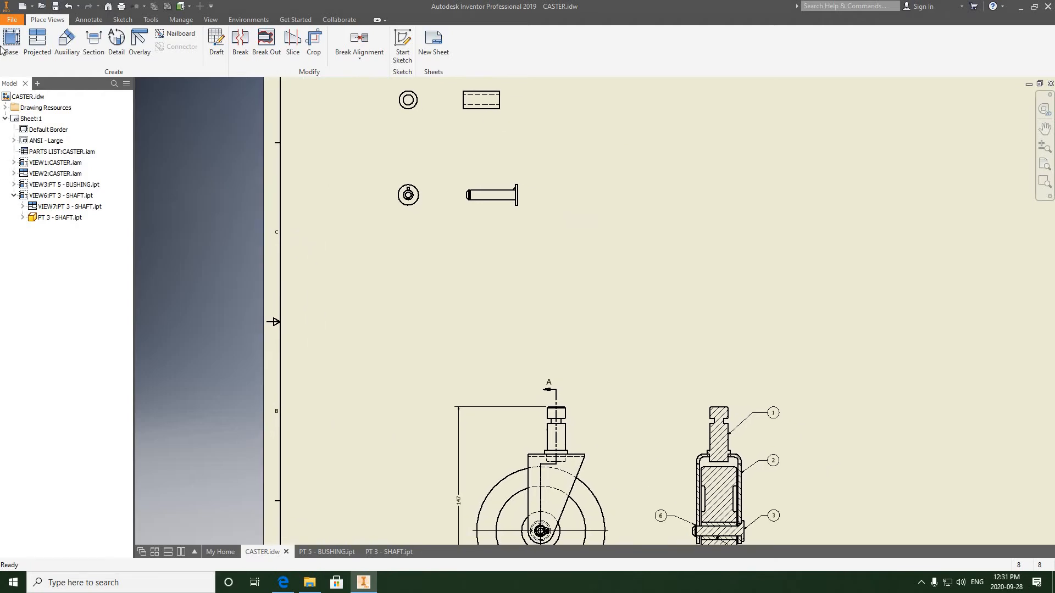
# - Open the part file PT 1 - POST.ipt from the Caster 3D Models folder
pyautogui.click(11, 20)
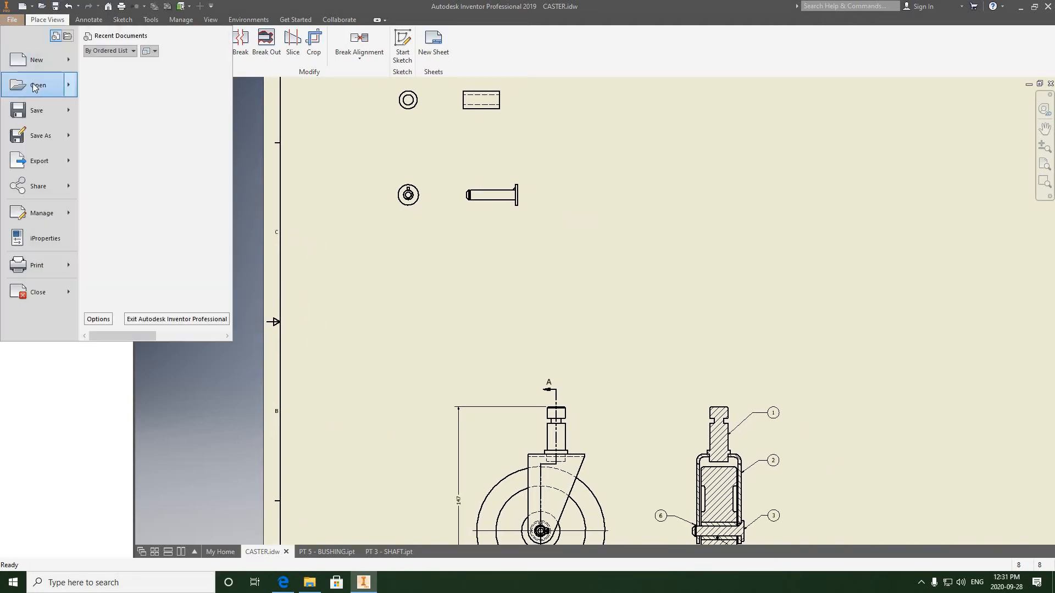
pyautogui.click(433, 202)
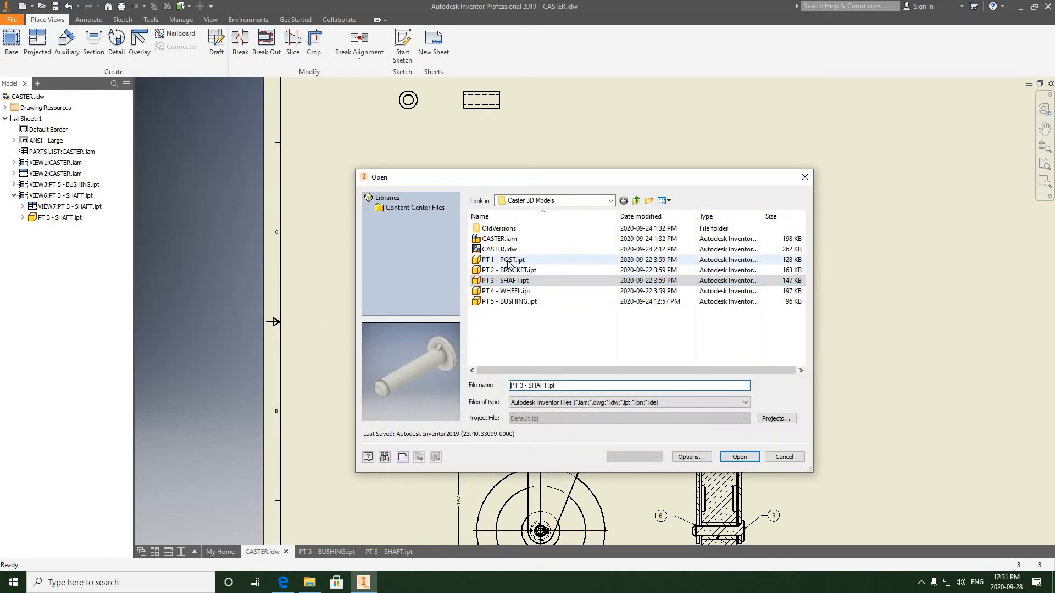
pyautogui.click(504, 260)
pyautogui.click(736, 458)
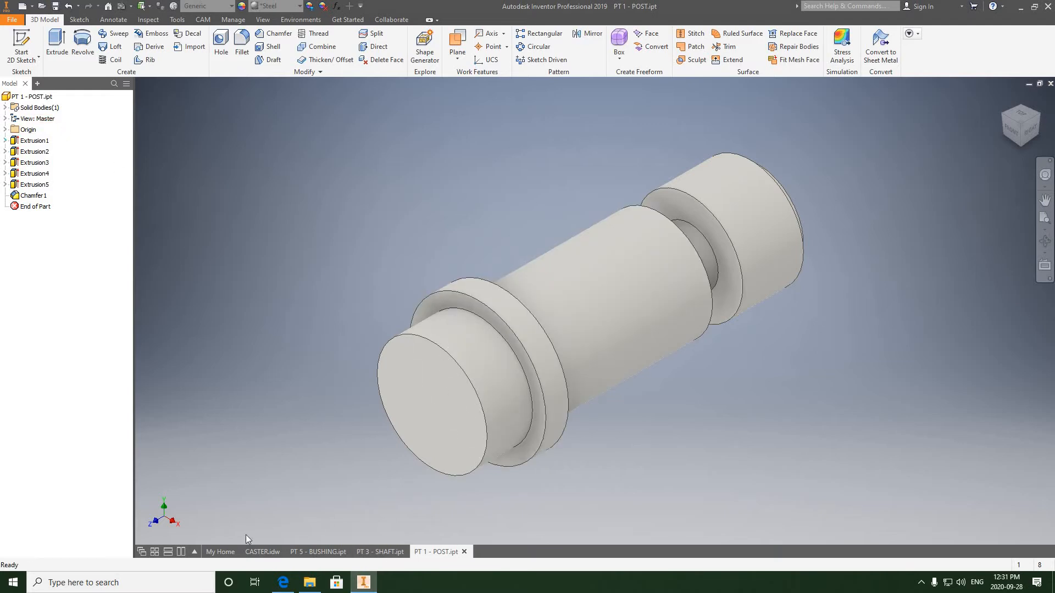
# - Return to CASTER.idw and place a base view of the post at 1 : 1 scale
pyautogui.click(256, 552)
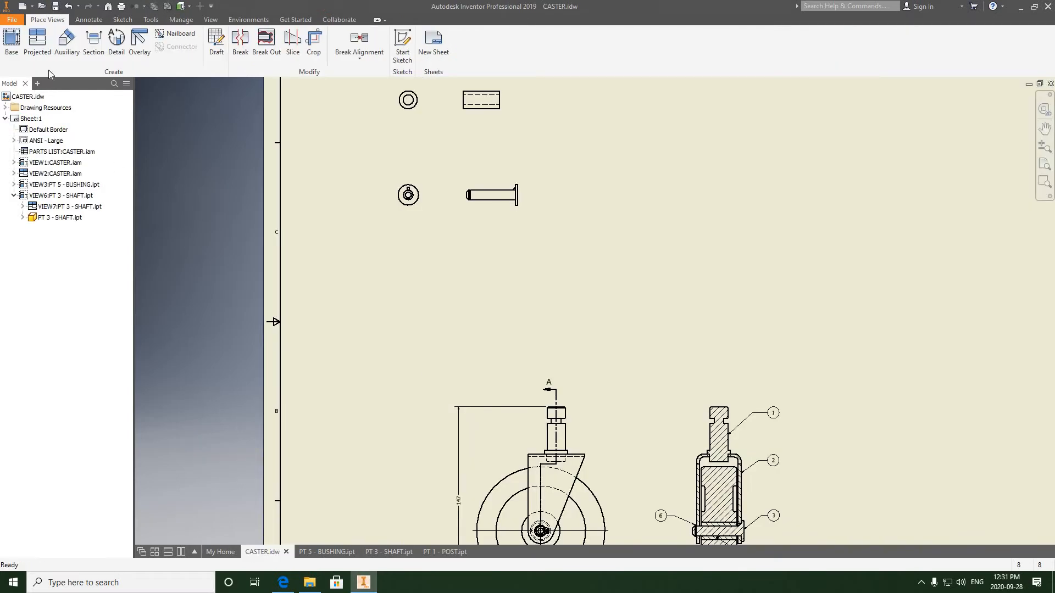
pyautogui.click(11, 44)
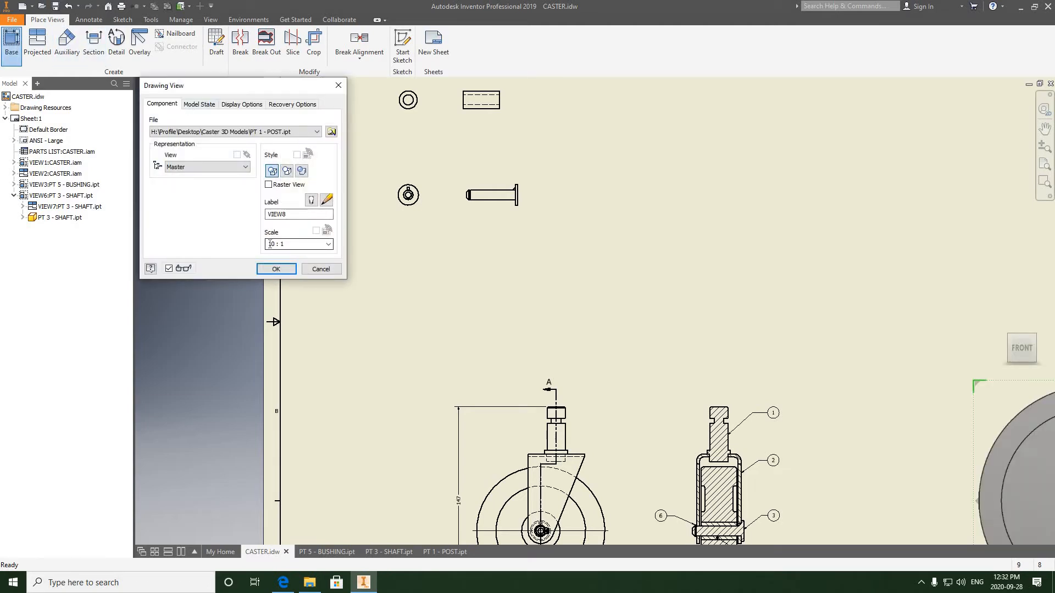
pyautogui.click(271, 244)
pyautogui.write('1')
pyautogui.click(273, 266)
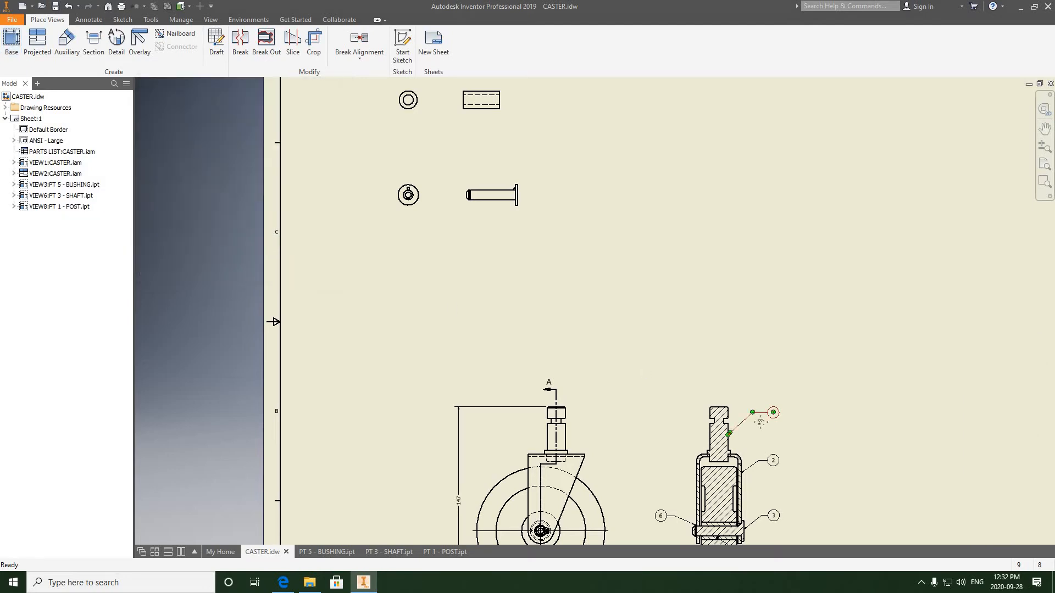
# - Move the post's view below the shaft's front view in the sheet's upper-left area
pyautogui.moveTo(1000, 461); pyautogui.dragTo(874, 455, button='middle')
pyautogui.moveTo(965, 475); pyautogui.dragTo(279, 265)
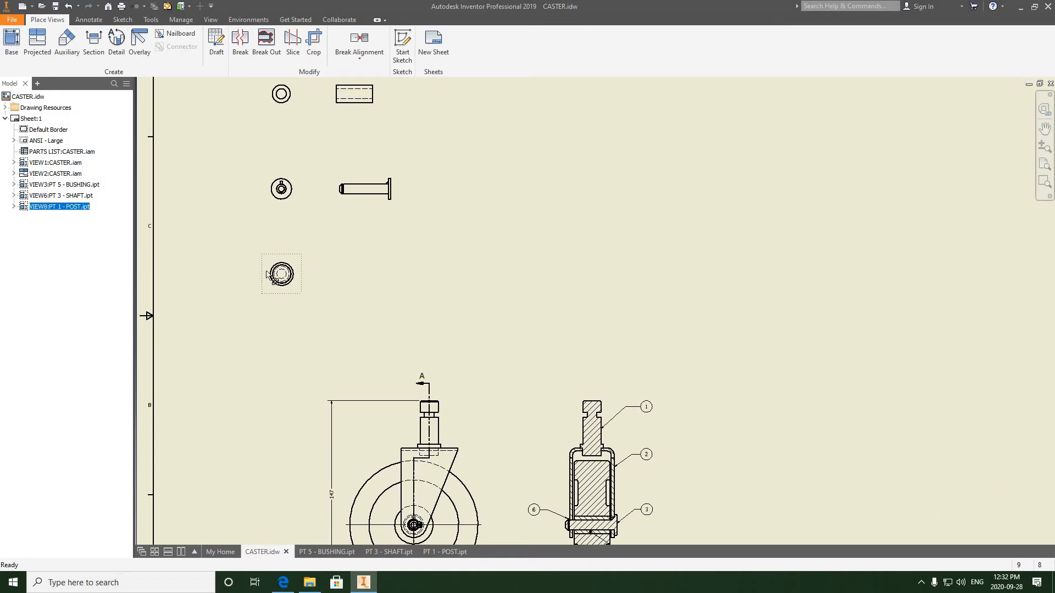
# - Project a side view of the post to the right of its front view
pyautogui.scroll(5, 288, 274)
pyautogui.scroll(-3, 311, 280)
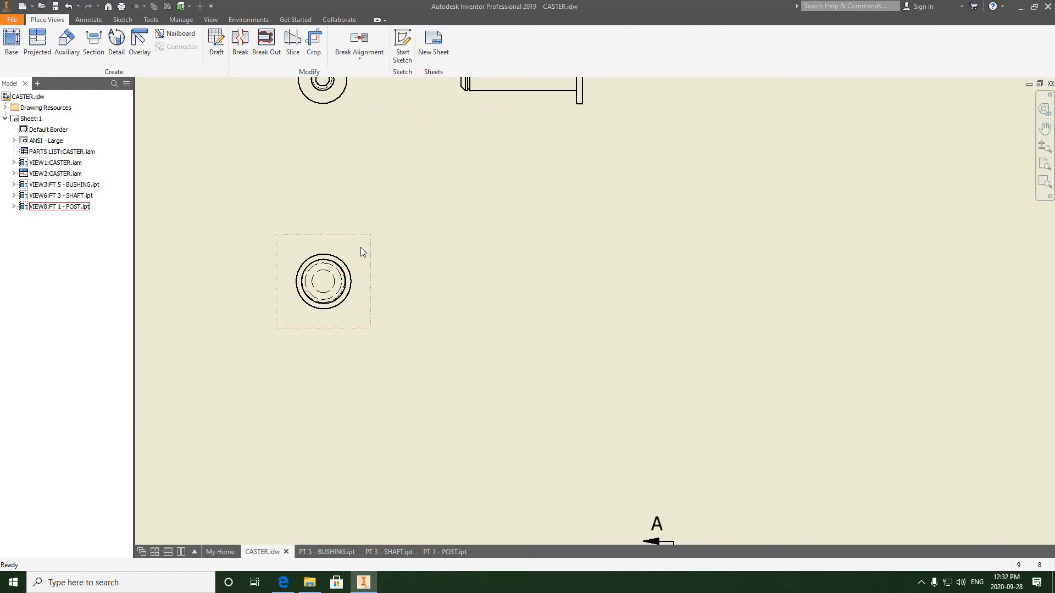
pyautogui.rightClick(361, 248)
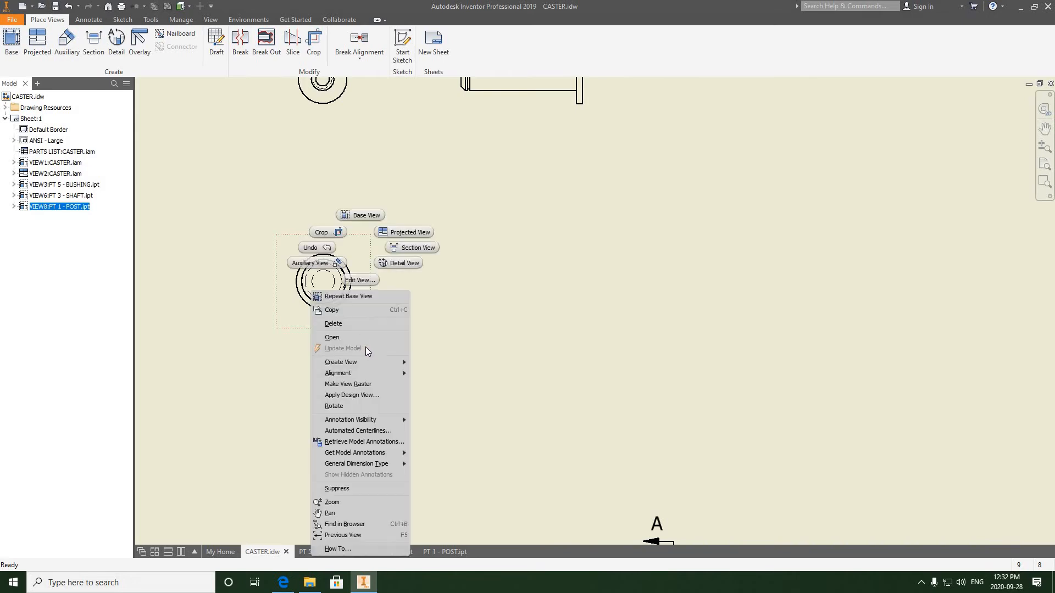
pyautogui.moveTo(371, 362)
pyautogui.click(424, 363)
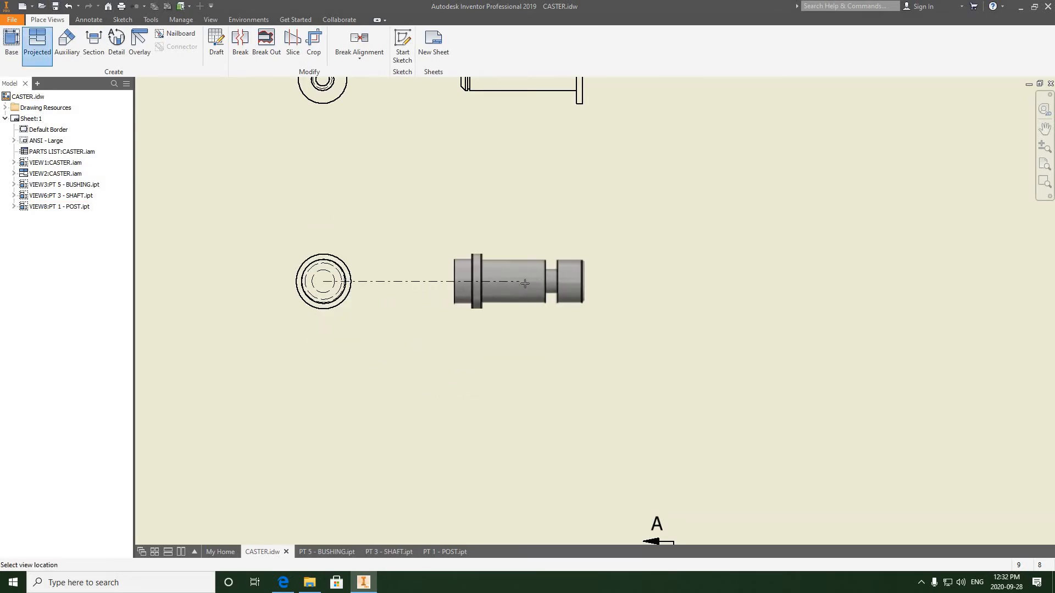
pyautogui.click(525, 283)
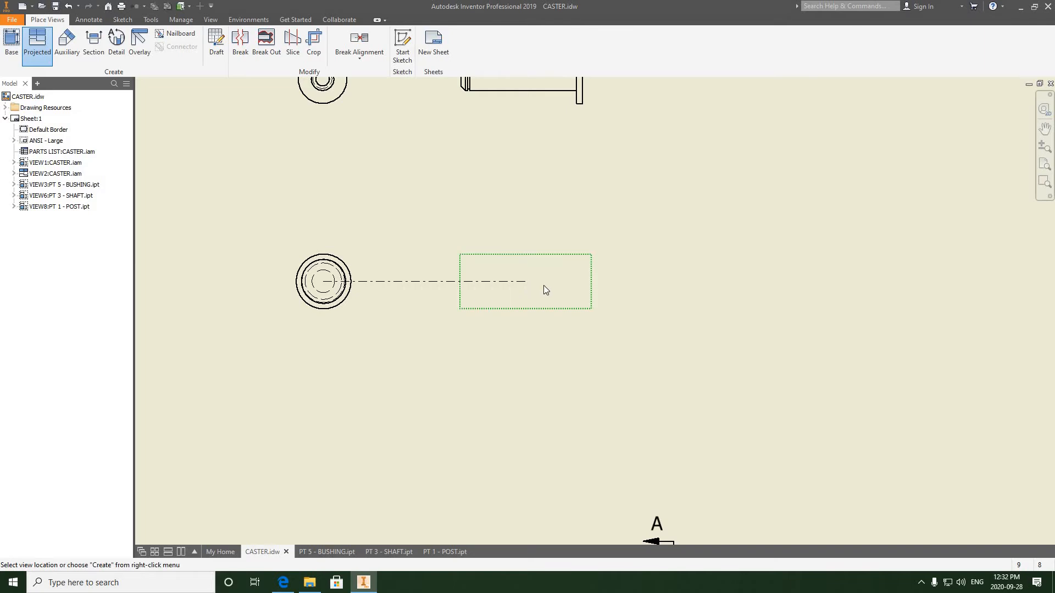
pyautogui.rightClick(542, 285)
pyautogui.click(569, 284)
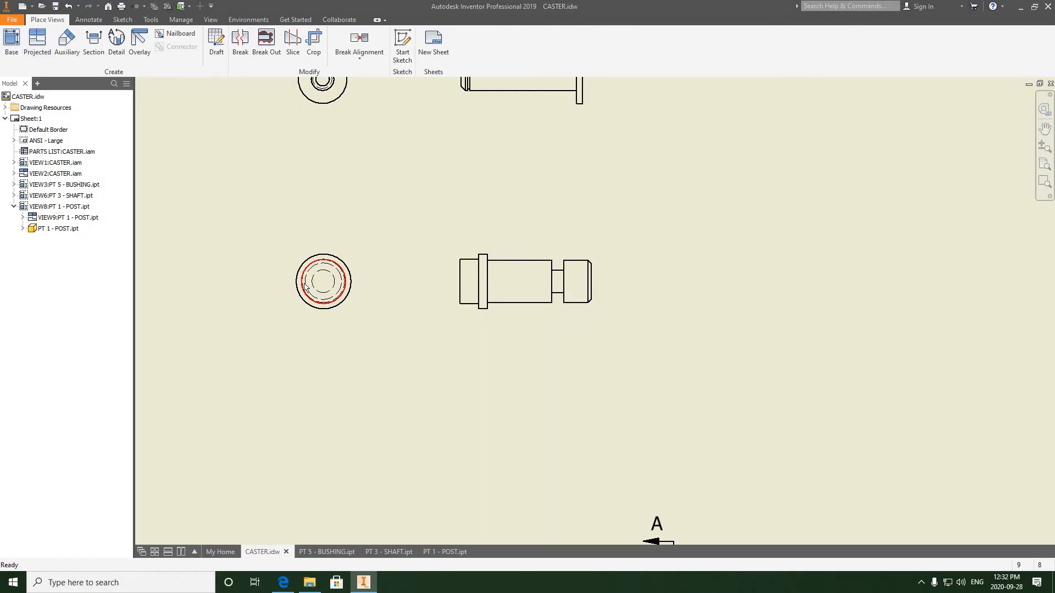
# - Reorient the post's base view to the back orientation and update its dependent side view
pyautogui.scroll(2, 304, 286)
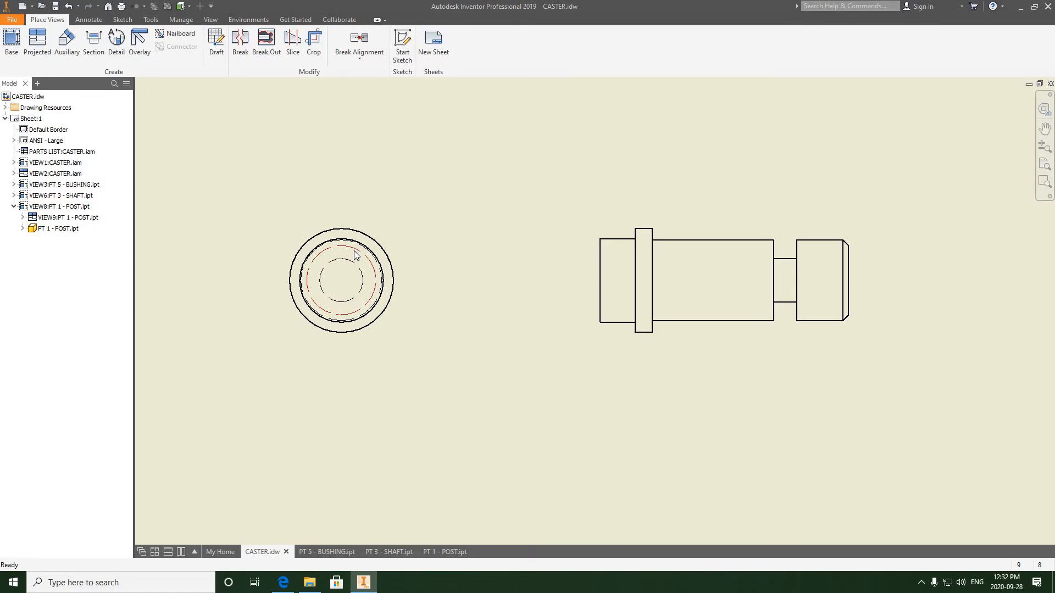
pyautogui.scroll(-3, 365, 282)
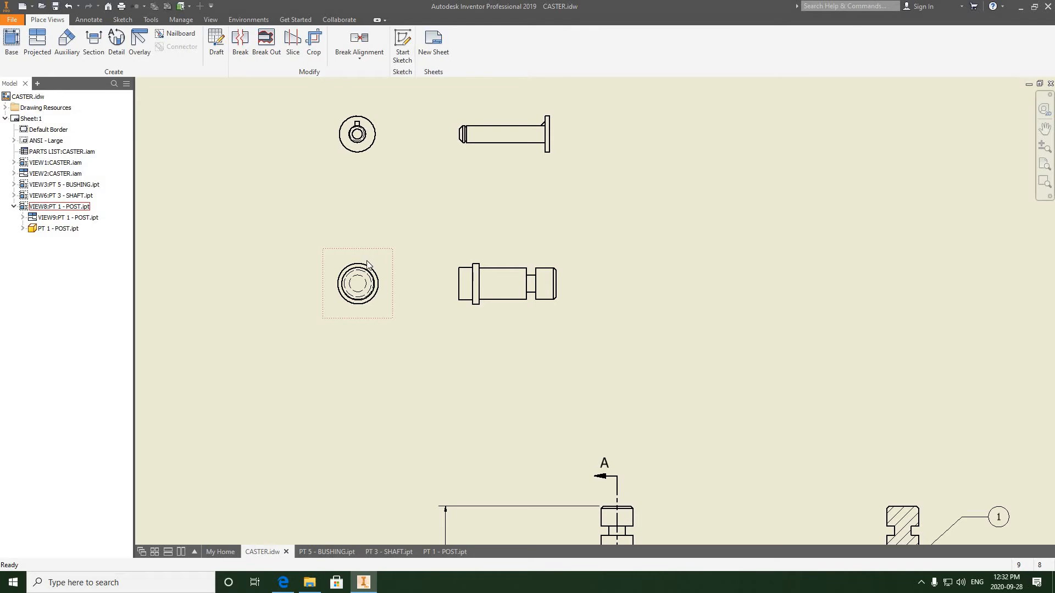
pyautogui.scroll(1, 367, 267)
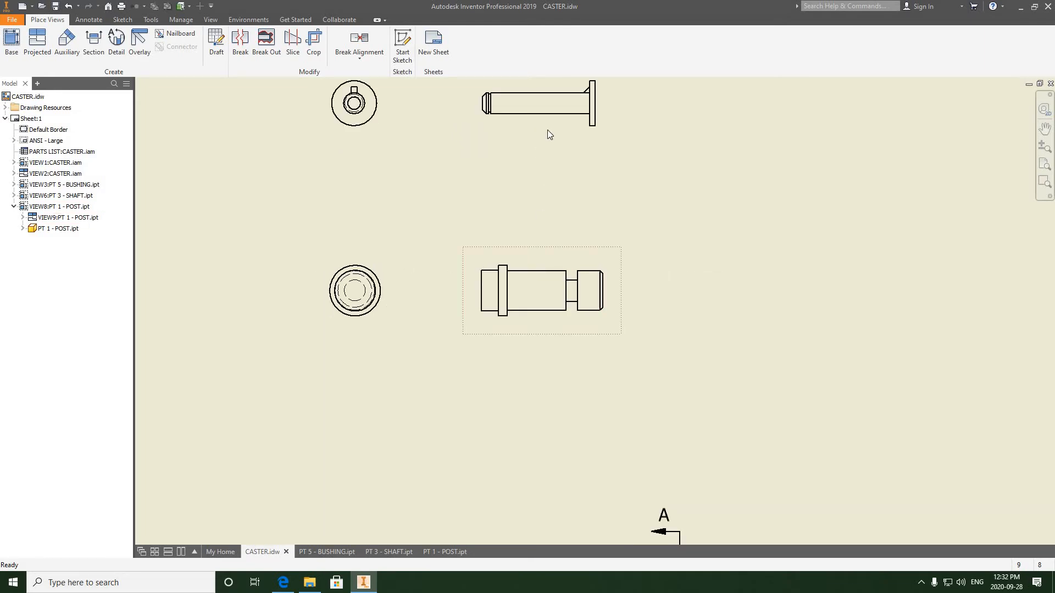
pyautogui.doubleClick(374, 259)
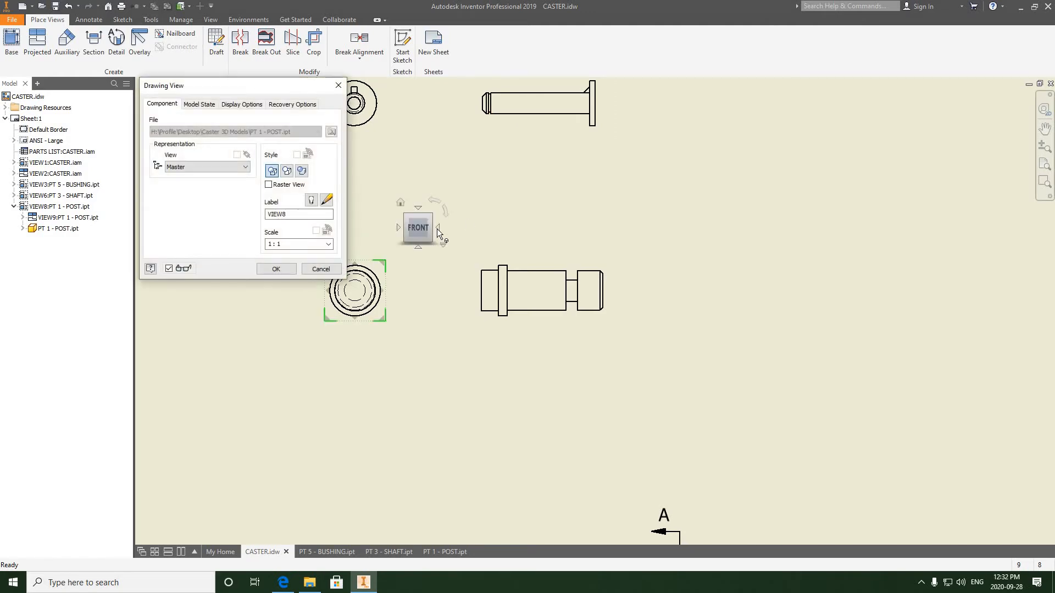
pyautogui.click(438, 227)
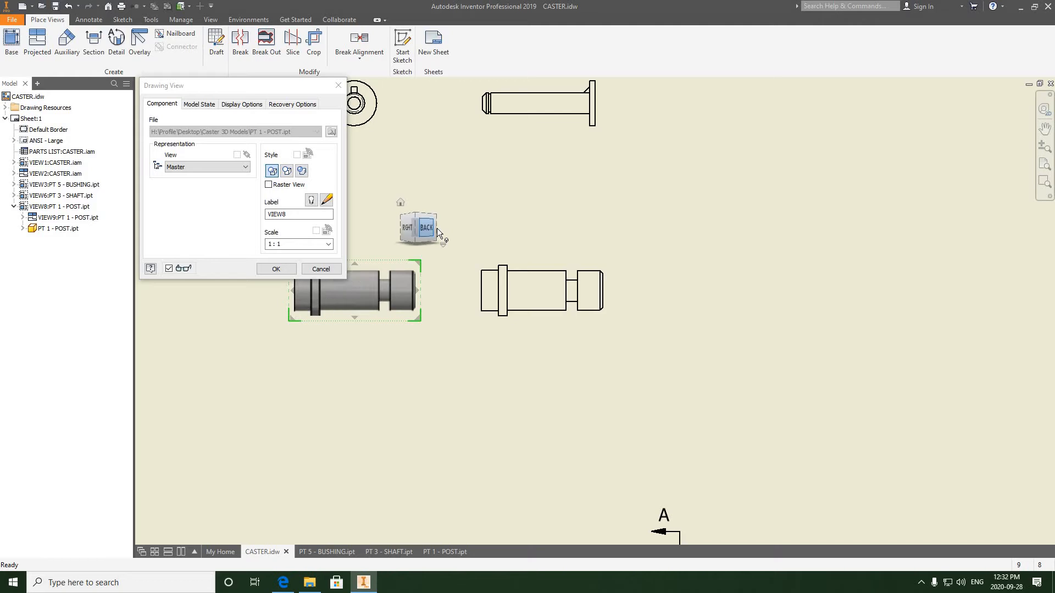
pyautogui.click(438, 228)
pyautogui.click(283, 271)
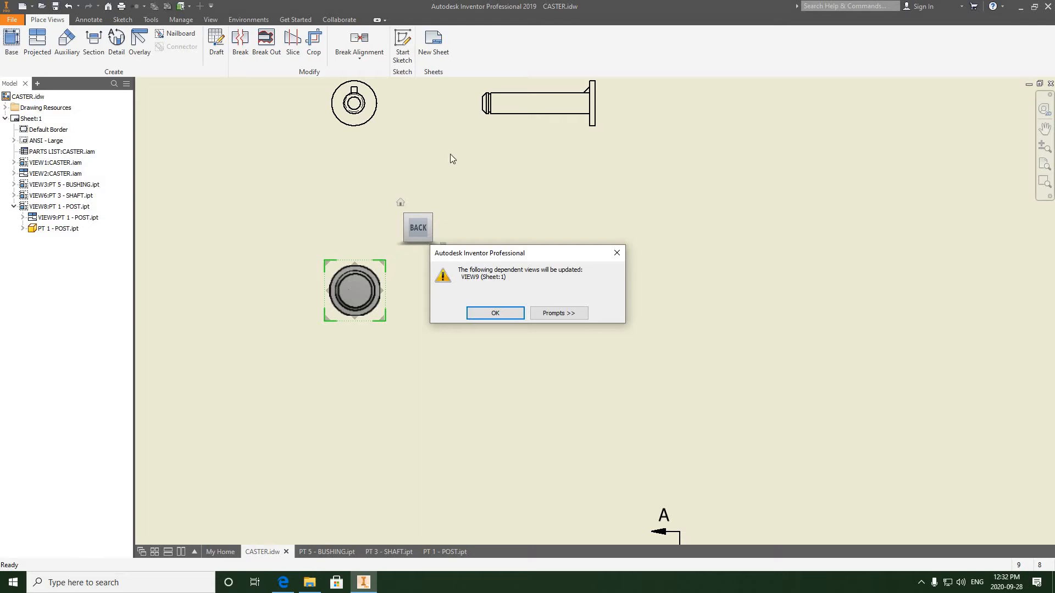
pyautogui.click(486, 314)
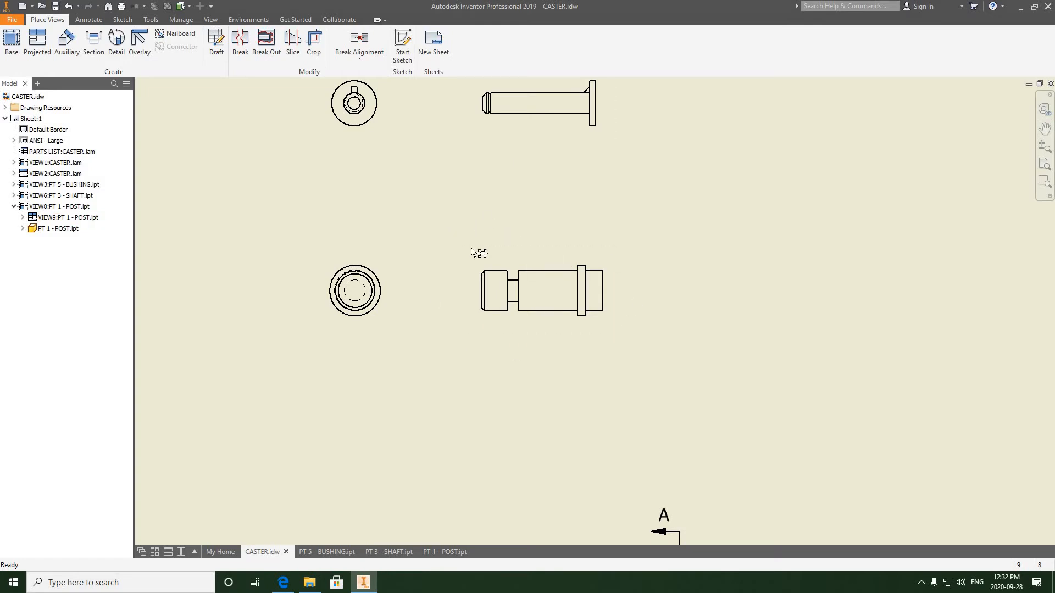
# - Move the section A-A view and the assembly's front view toward the right side of the sheet
pyautogui.scroll(5, 351, 284)
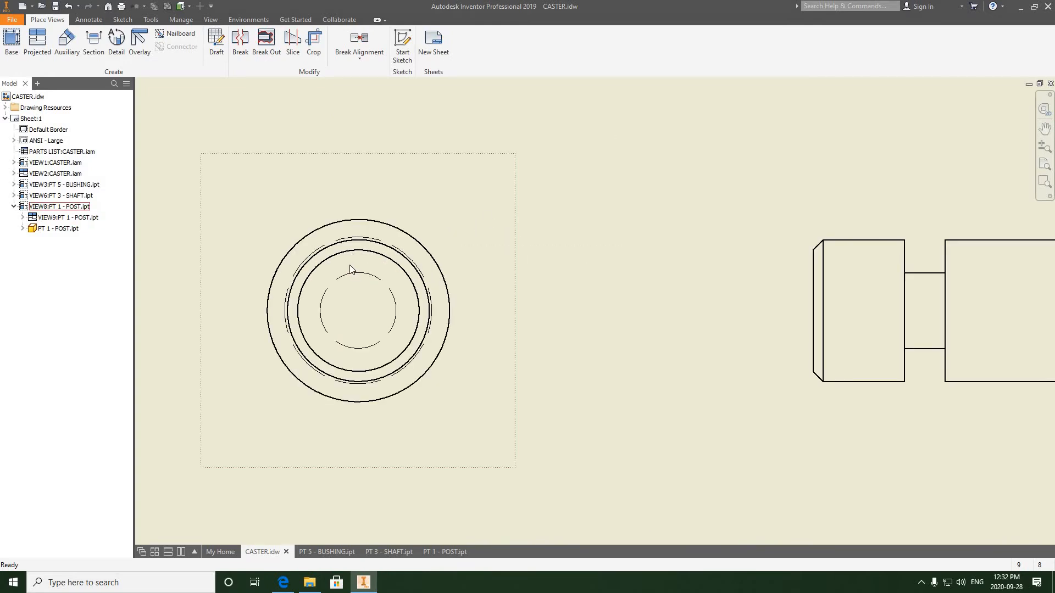
pyautogui.scroll(1, 350, 265)
pyautogui.moveTo(419, 277); pyautogui.dragTo(341, 264, button='middle')
pyautogui.scroll(-2, 341, 267)
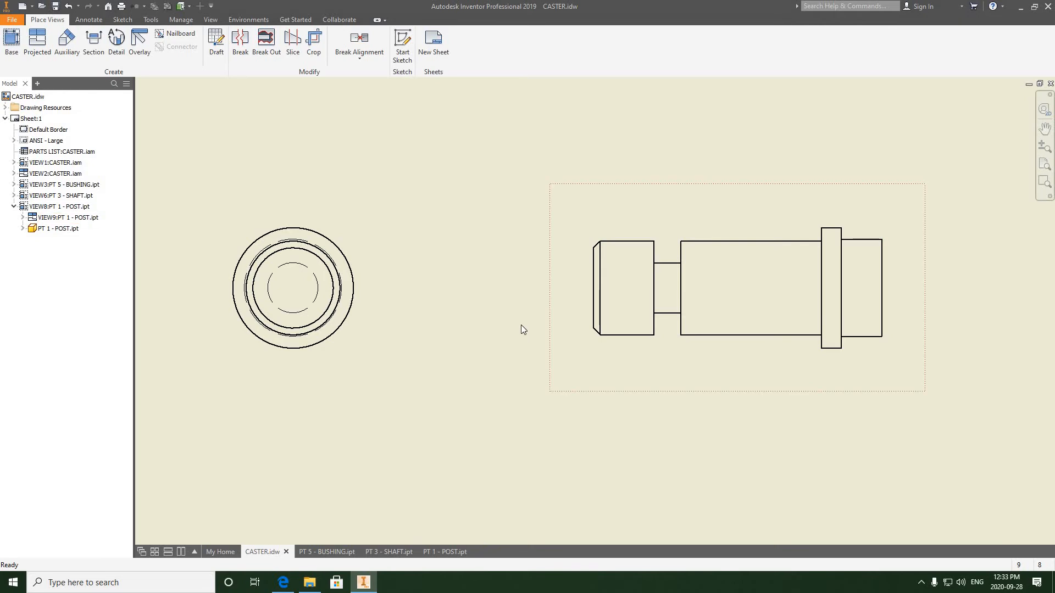
pyautogui.scroll(5, 520, 325)
pyautogui.scroll(3, 476, 342)
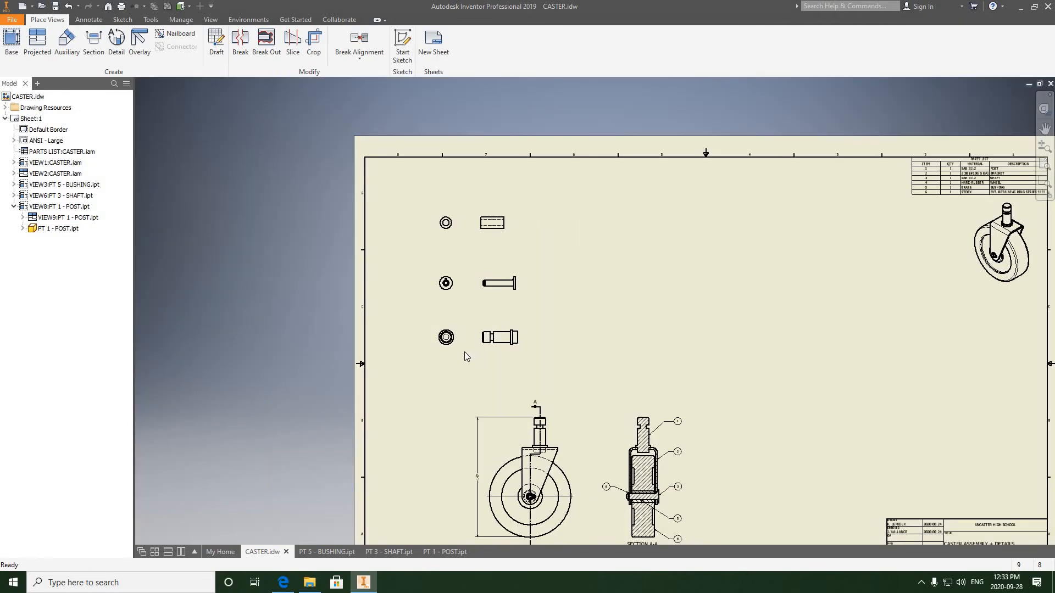
pyautogui.moveTo(449, 356); pyautogui.dragTo(449, 357)
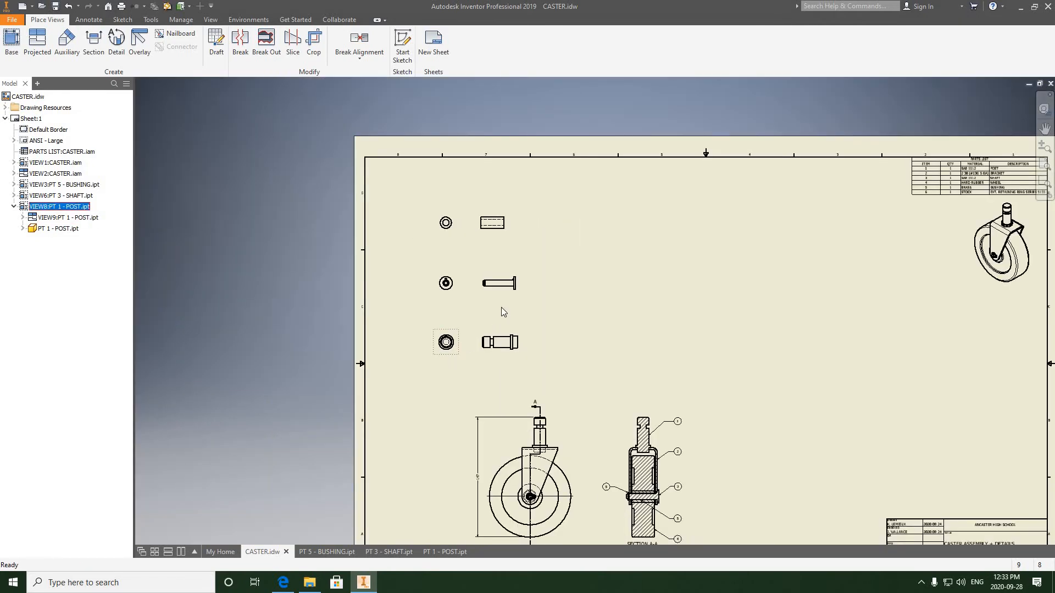
pyautogui.moveTo(563, 308); pyautogui.dragTo(551, 304, button='middle')
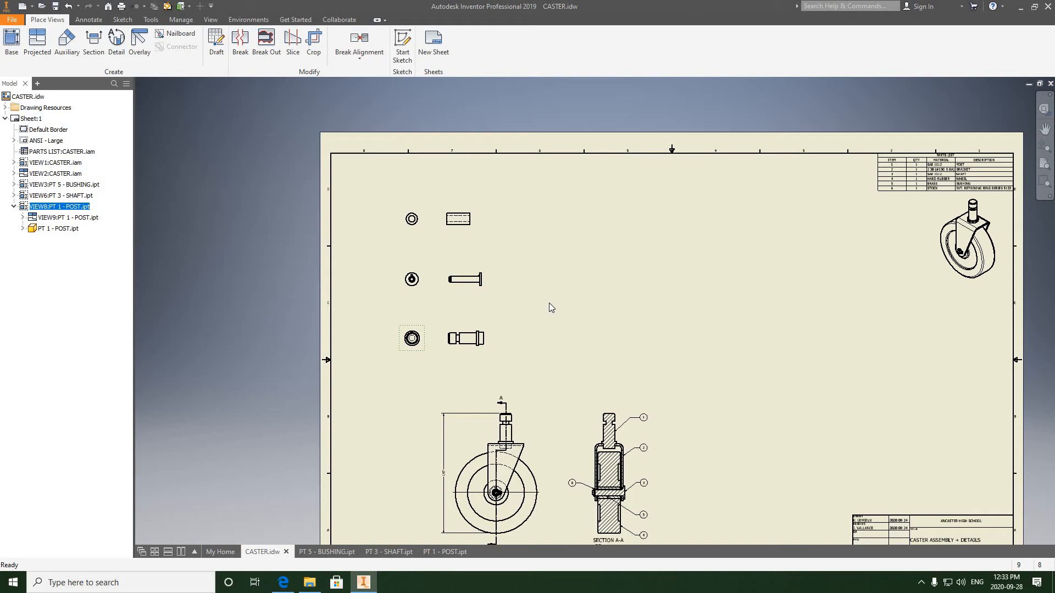
pyautogui.moveTo(567, 301); pyautogui.dragTo(491, 267, button='middle')
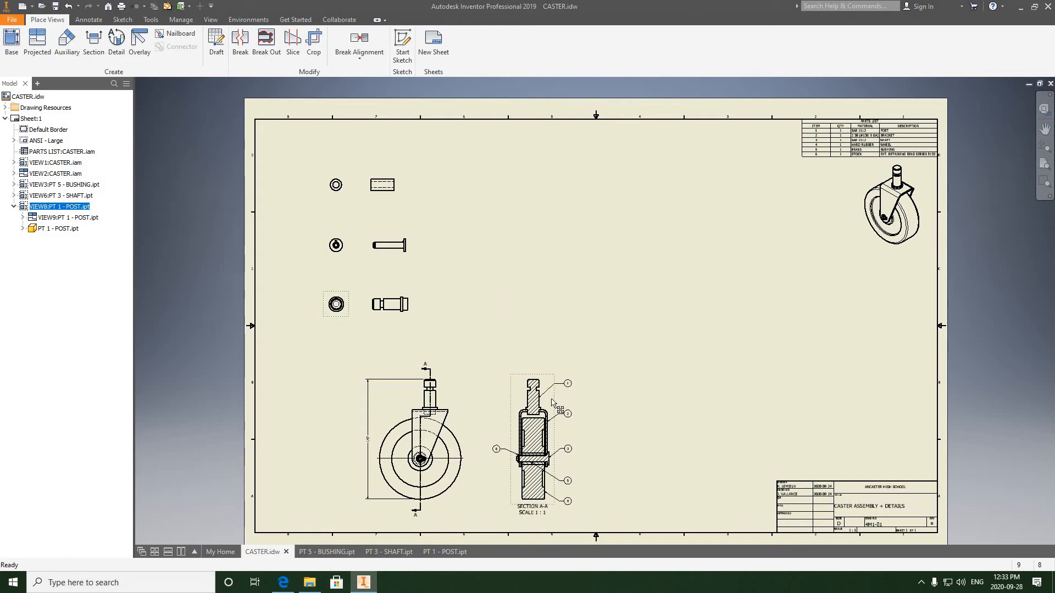
pyautogui.moveTo(555, 401); pyautogui.dragTo(753, 427)
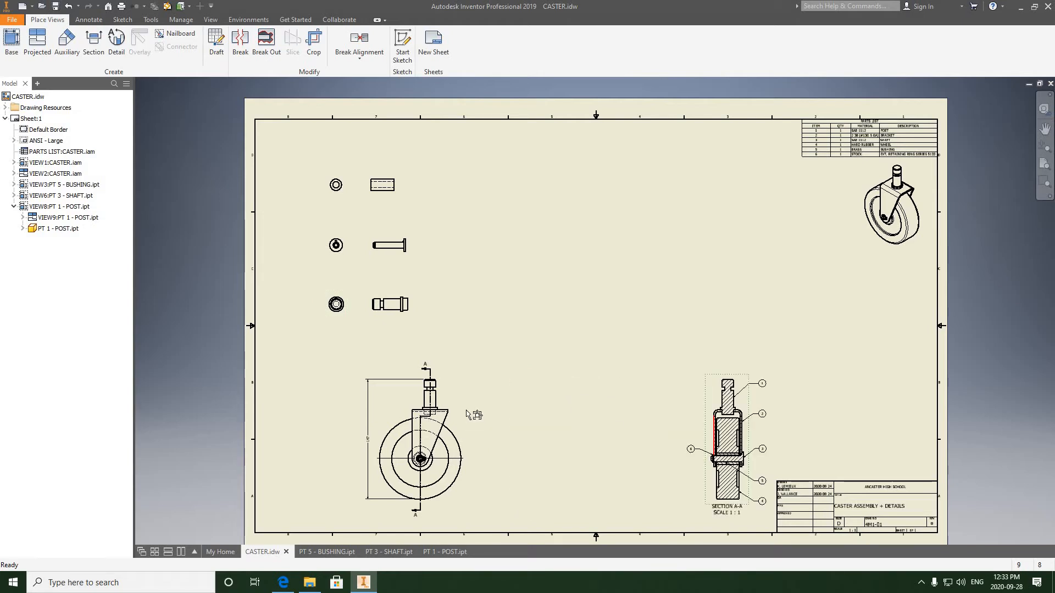
pyautogui.moveTo(472, 416); pyautogui.dragTo(646, 417)
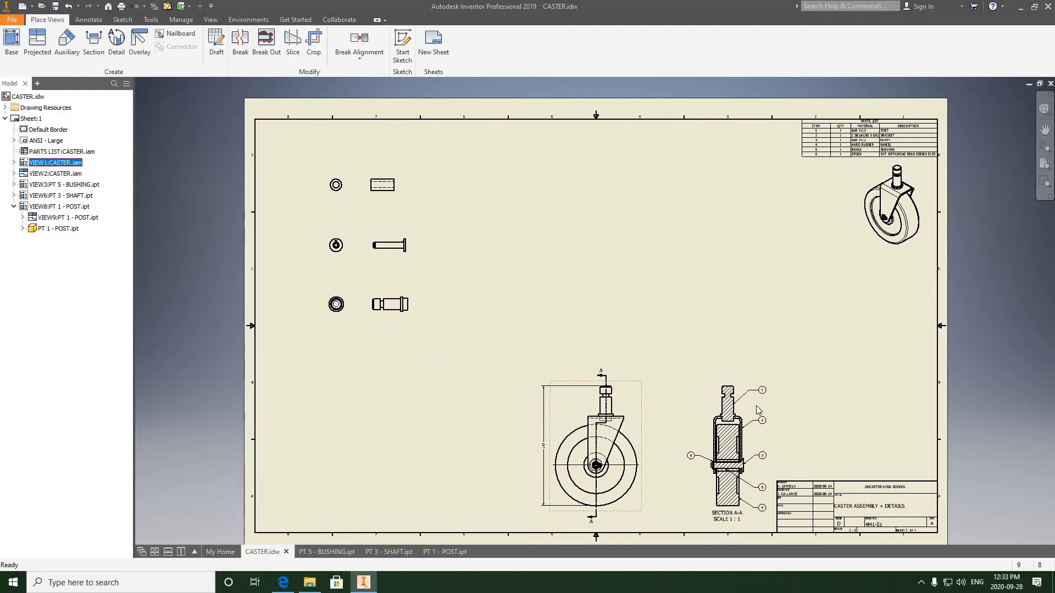
# - Reposition the assembly front view and section A-A higher on the sheet, above the title block
pyautogui.moveTo(635, 332); pyautogui.dragTo(637, 333)
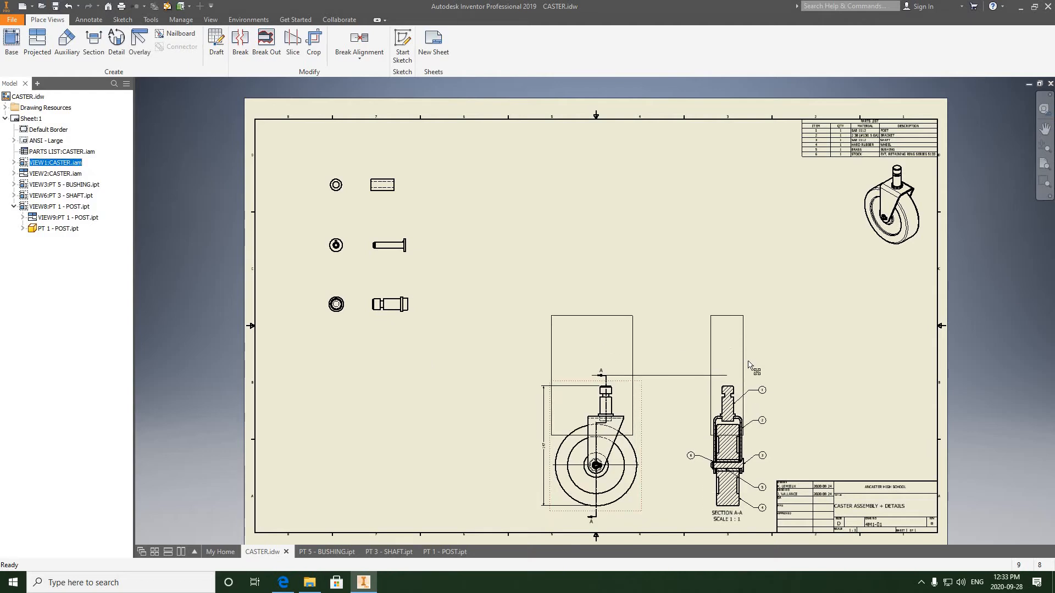
pyautogui.moveTo(750, 367); pyautogui.dragTo(809, 377)
pyautogui.moveTo(671, 383); pyautogui.dragTo(695, 381)
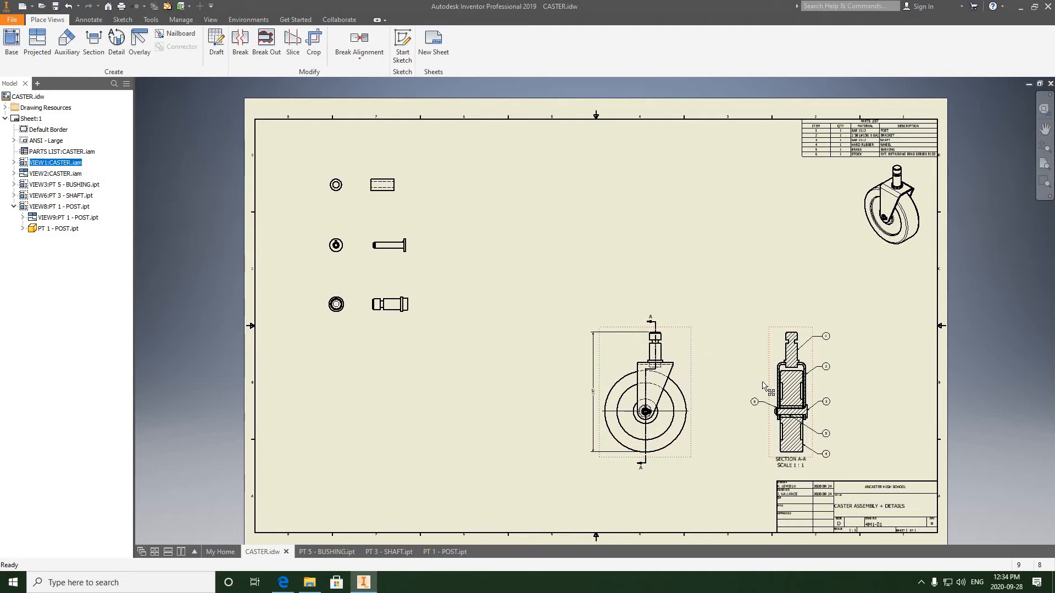
pyautogui.moveTo(769, 386); pyautogui.dragTo(758, 387)
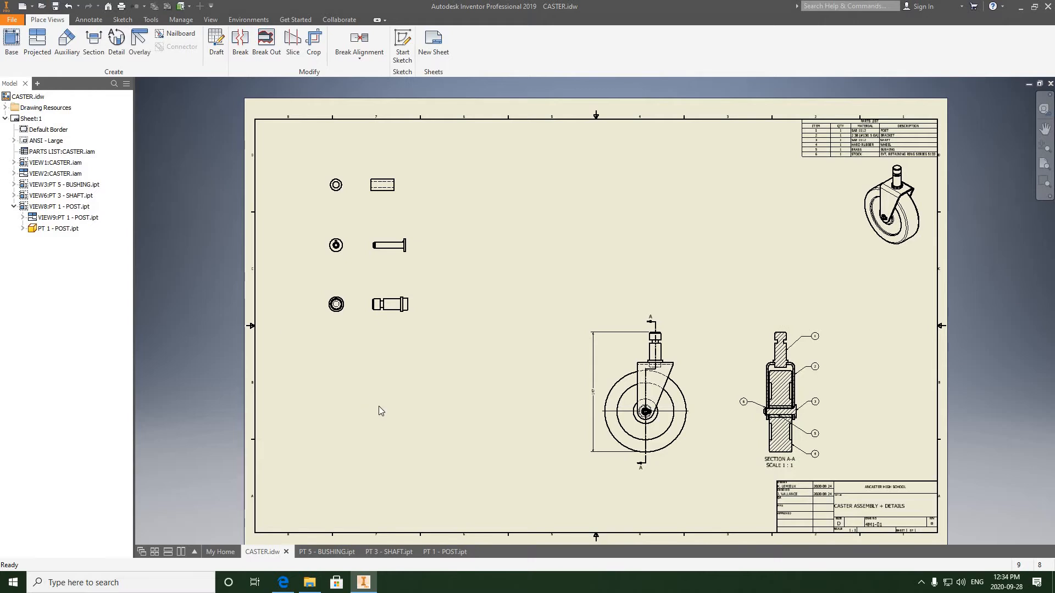
pyautogui.moveTo(401, 388); pyautogui.dragTo(389, 384, button='middle')
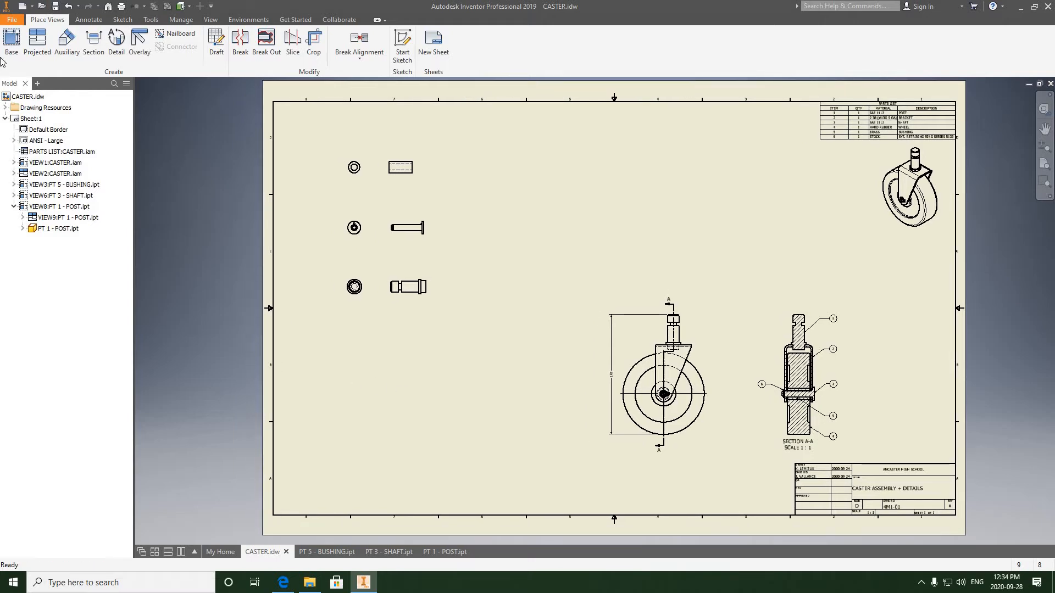
# - Open PT 2 - BRACKET.ipt from the Caster 3D Models folder, then return to CASTER.idw
pyautogui.click(11, 22)
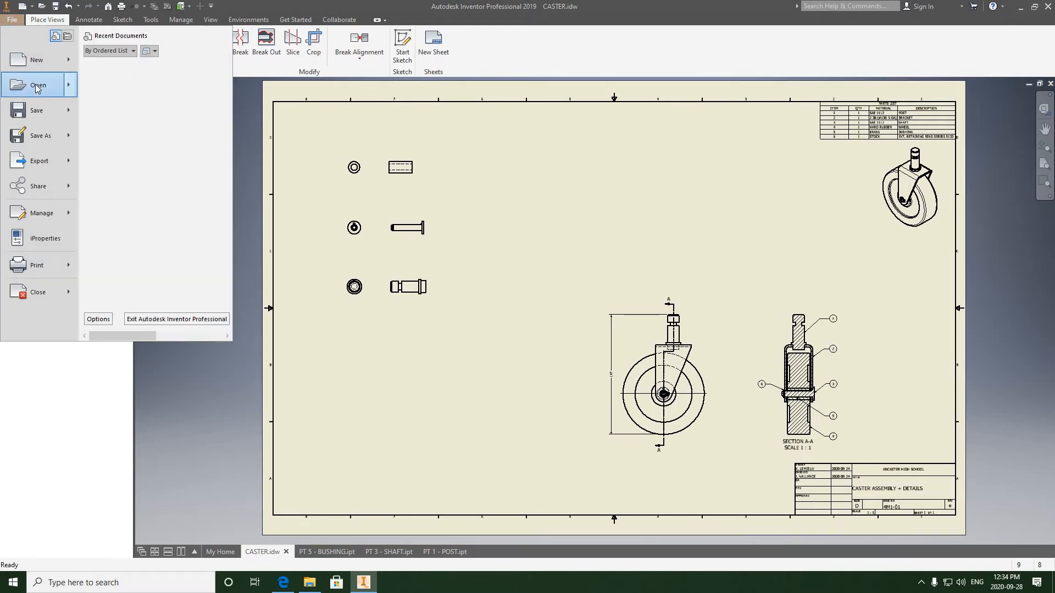
pyautogui.click(33, 83)
pyautogui.click(510, 270)
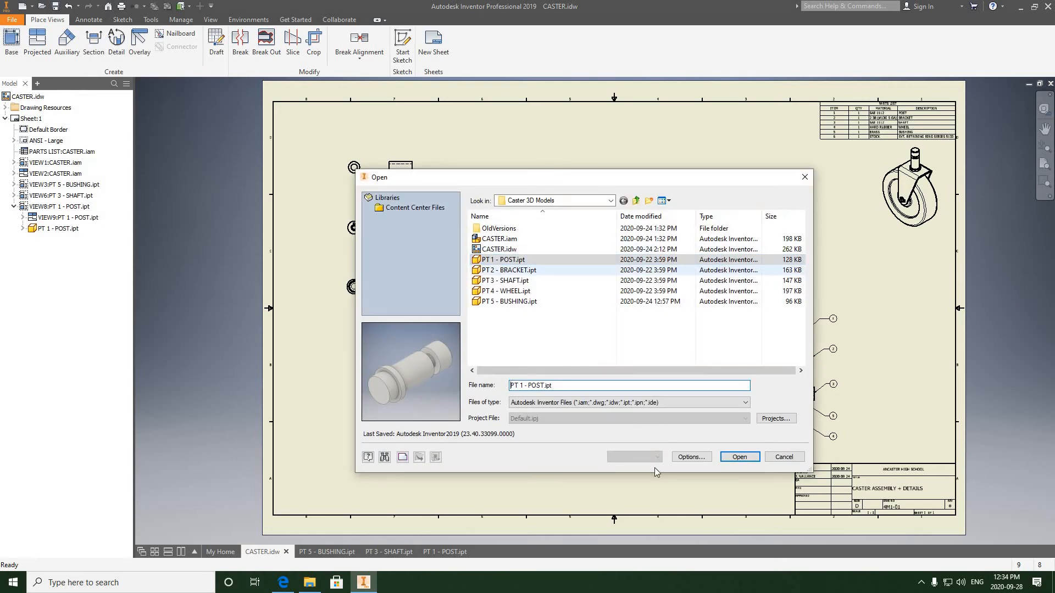
pyautogui.click(724, 457)
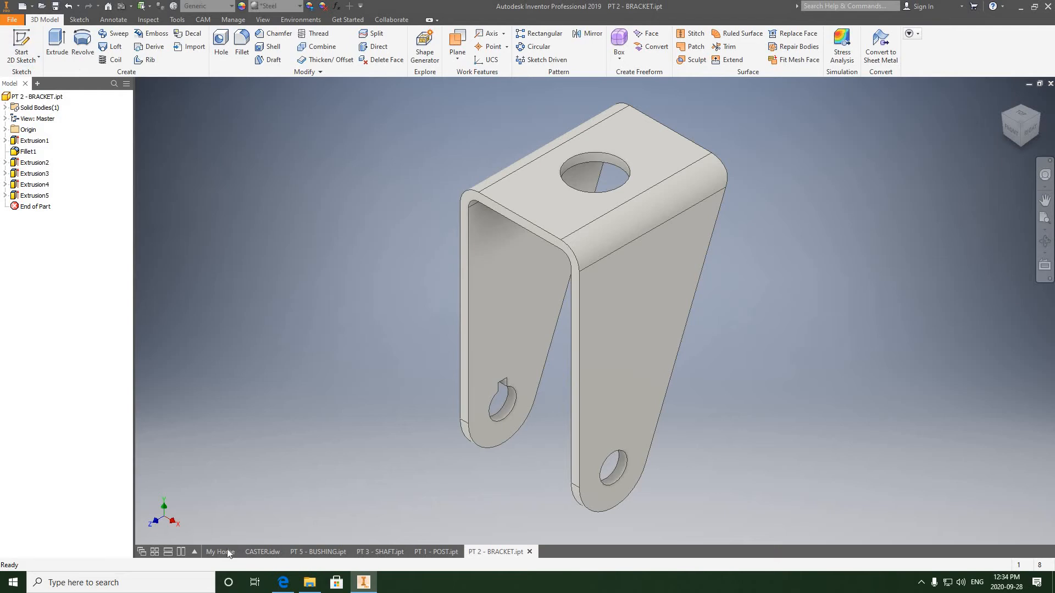
pyautogui.click(254, 551)
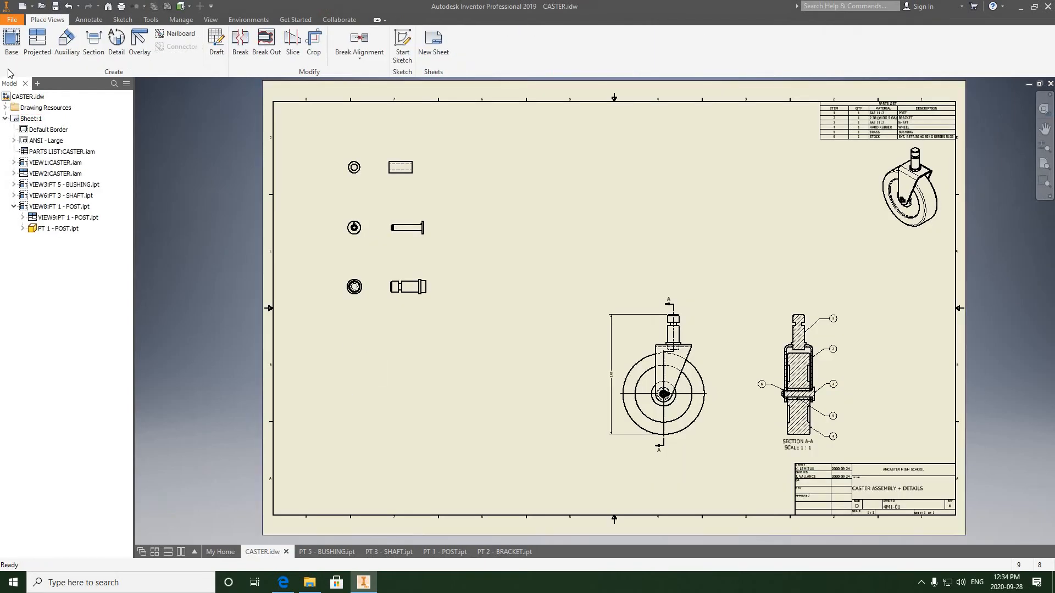
# - Place a base view of the bracket in the Right orientation at 1 : 1 scale in the sheet's lower-left area
pyautogui.click(10, 47)
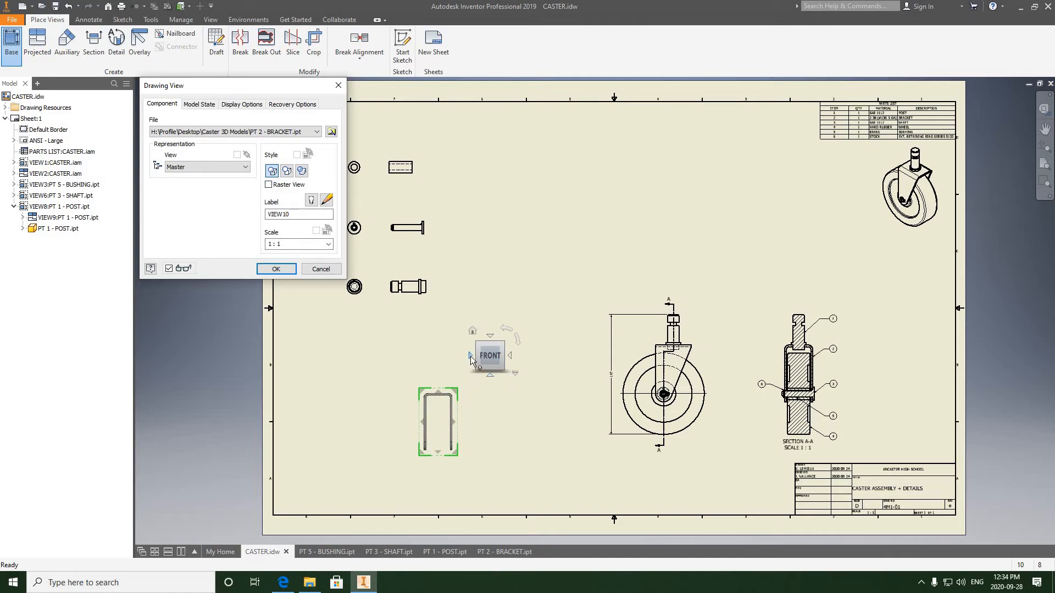
pyautogui.click(470, 356)
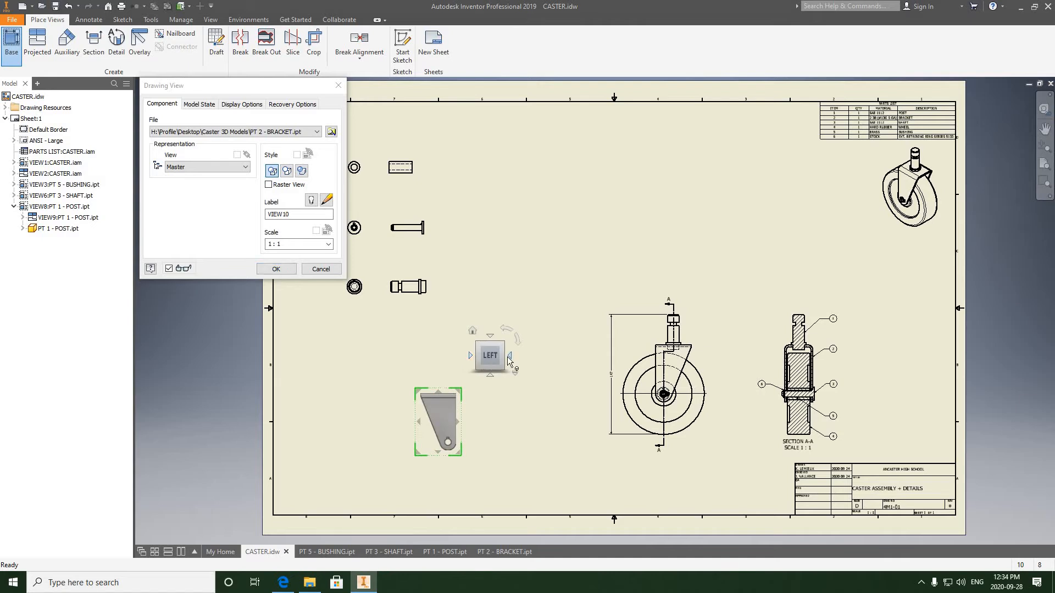
pyautogui.click(510, 356)
pyautogui.click(511, 357)
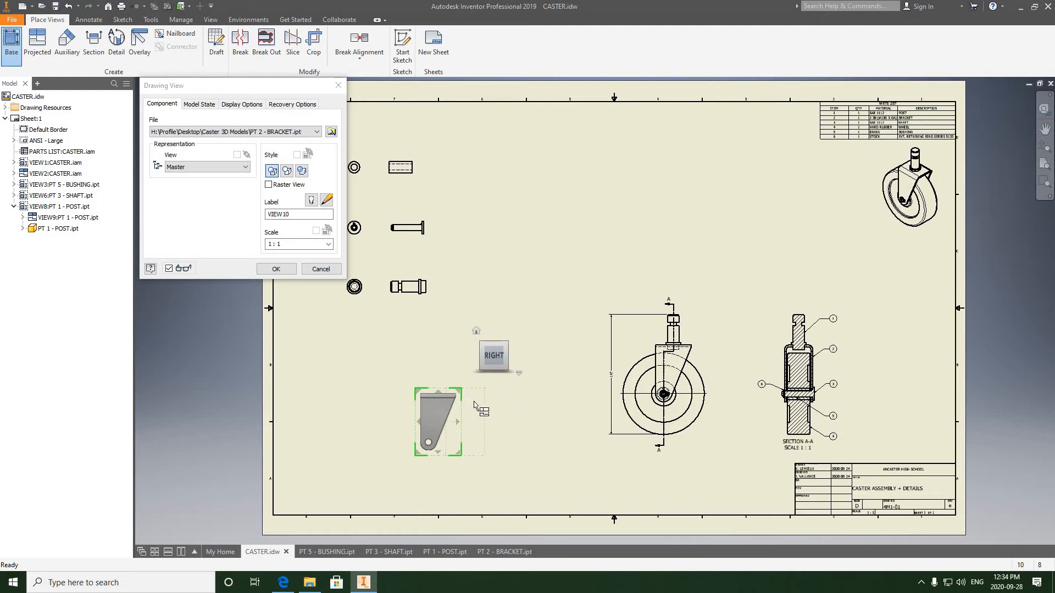
pyautogui.click(275, 270)
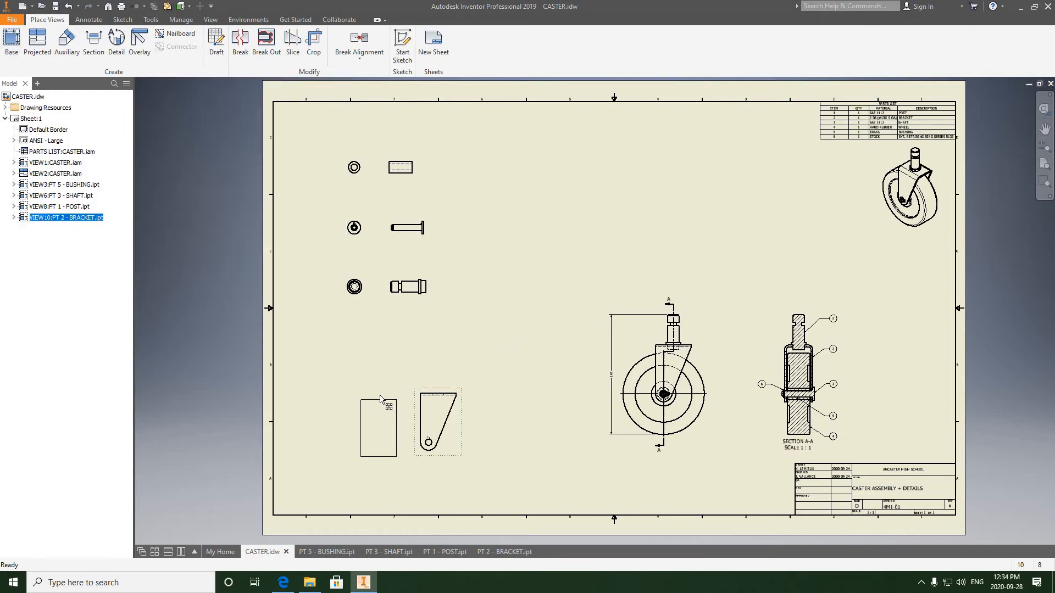
pyautogui.press('Escape')
# - Project a side view of the bracket to the right of its base view
pyautogui.scroll(3, 418, 354)
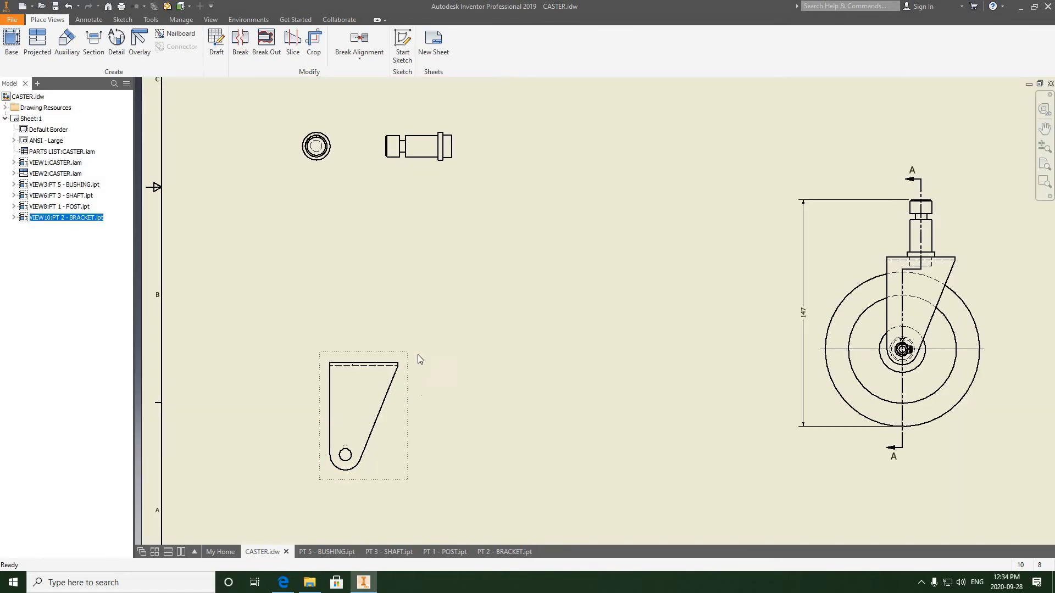
pyautogui.rightClick(428, 344)
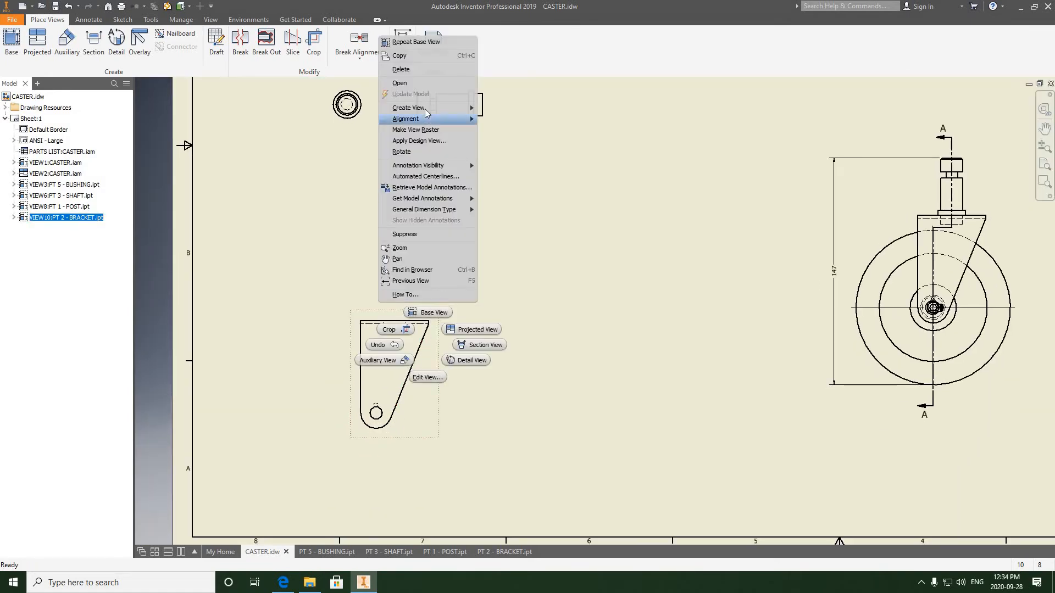
pyautogui.click(486, 107)
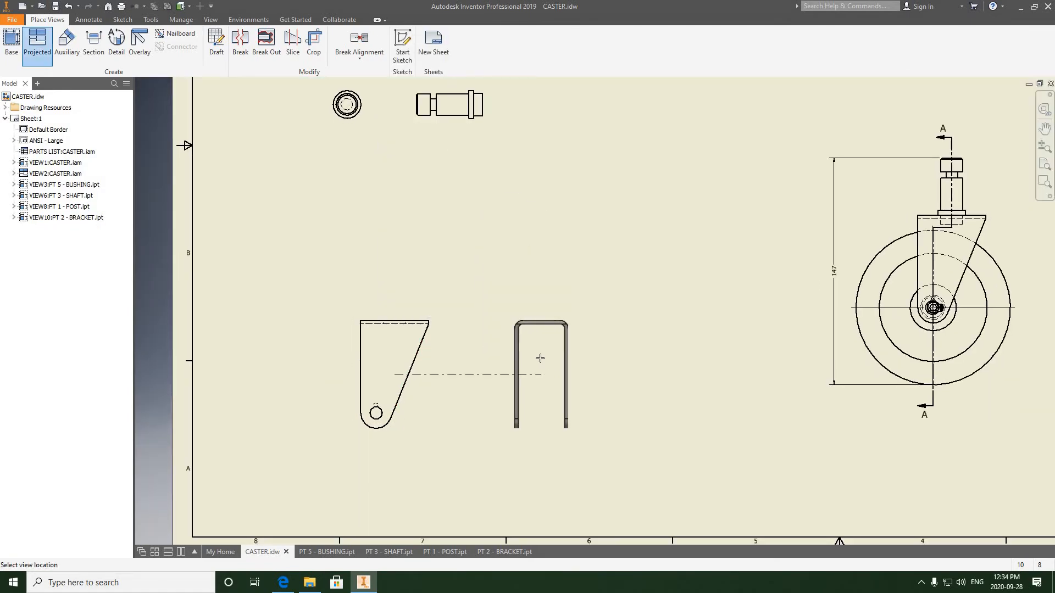
pyautogui.click(541, 359)
pyautogui.rightClick(542, 359)
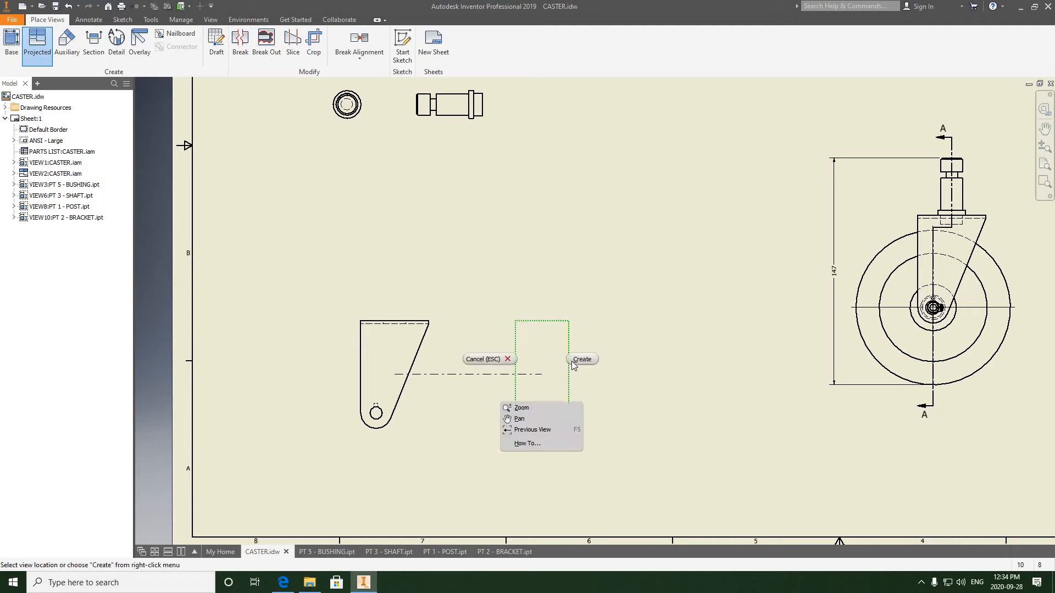
pyautogui.click(575, 360)
# - Project a top view of the bracket above its base view
pyautogui.click(424, 320)
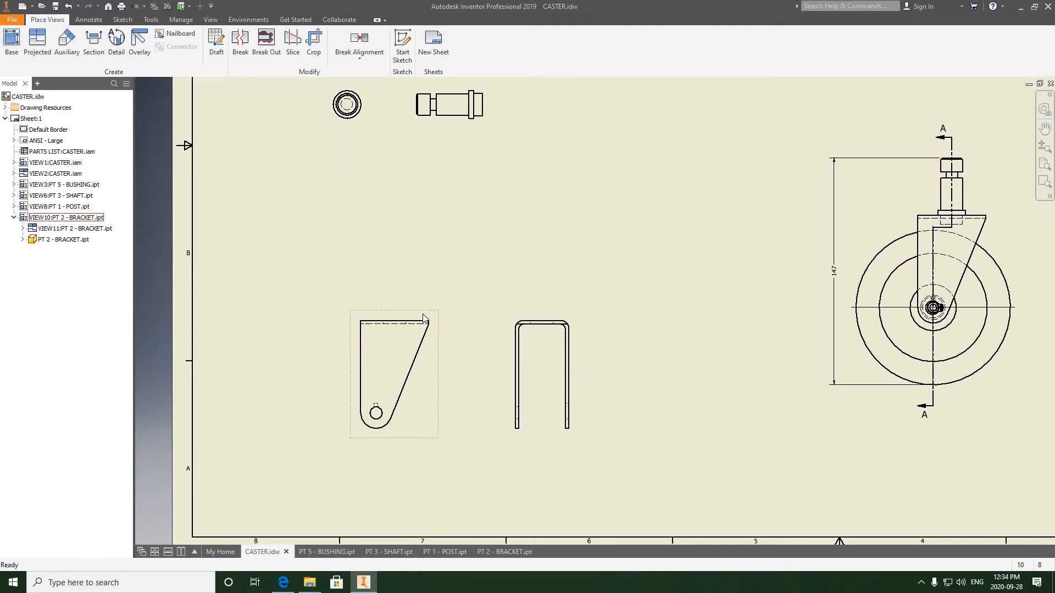
pyautogui.rightClick(424, 320)
pyautogui.moveTo(412, 78)
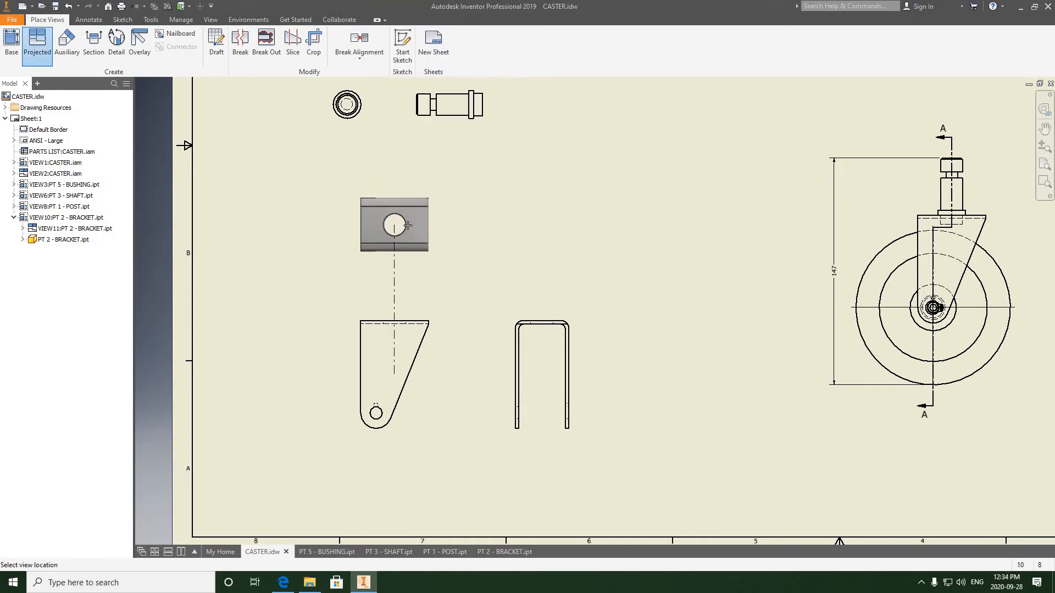
pyautogui.rightClick(410, 229)
pyautogui.click(443, 228)
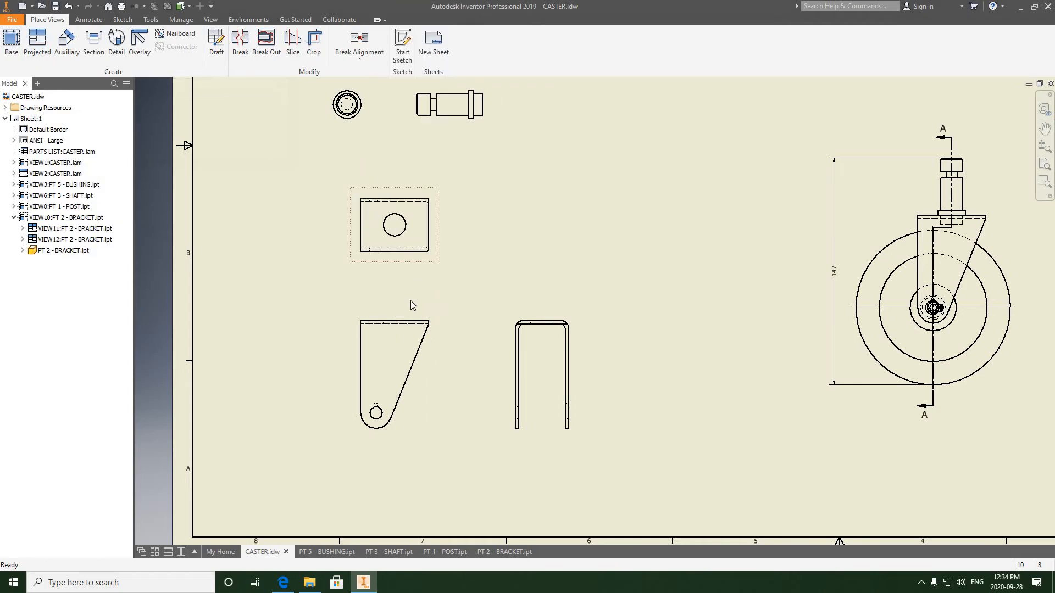
# - Move the bracket's base view and top view slightly lower, keeping them aligned
pyautogui.moveTo(409, 318); pyautogui.dragTo(407, 344)
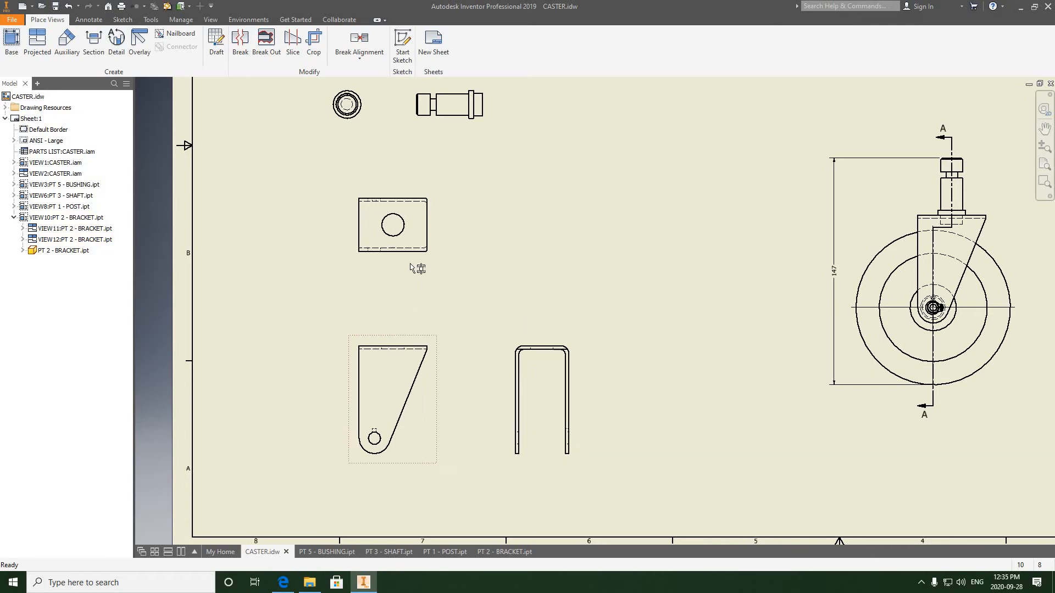
pyautogui.moveTo(410, 285); pyautogui.dragTo(407, 293)
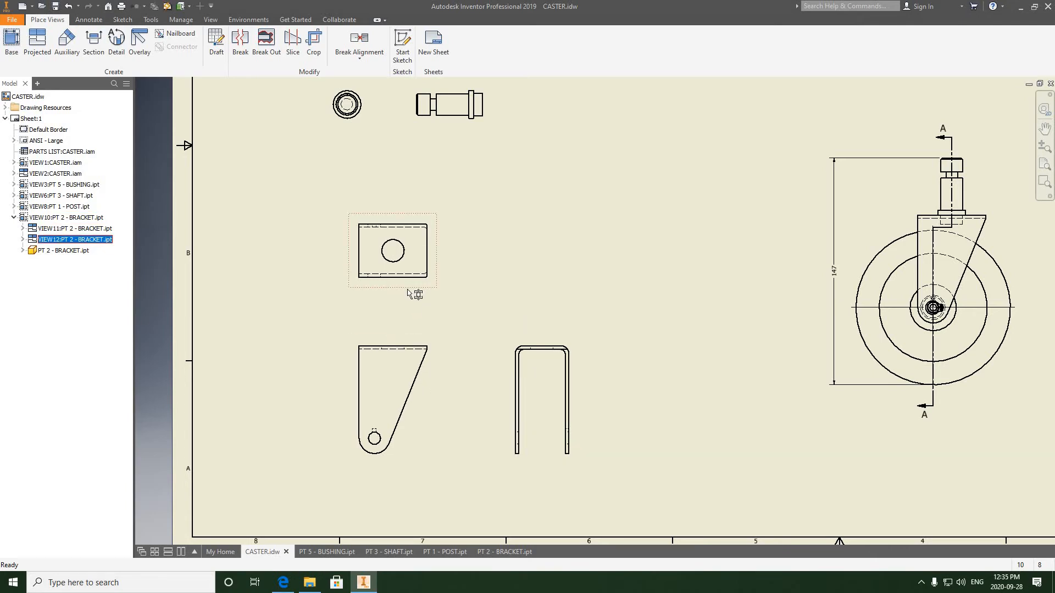
pyautogui.click(455, 312)
pyautogui.press('Home')
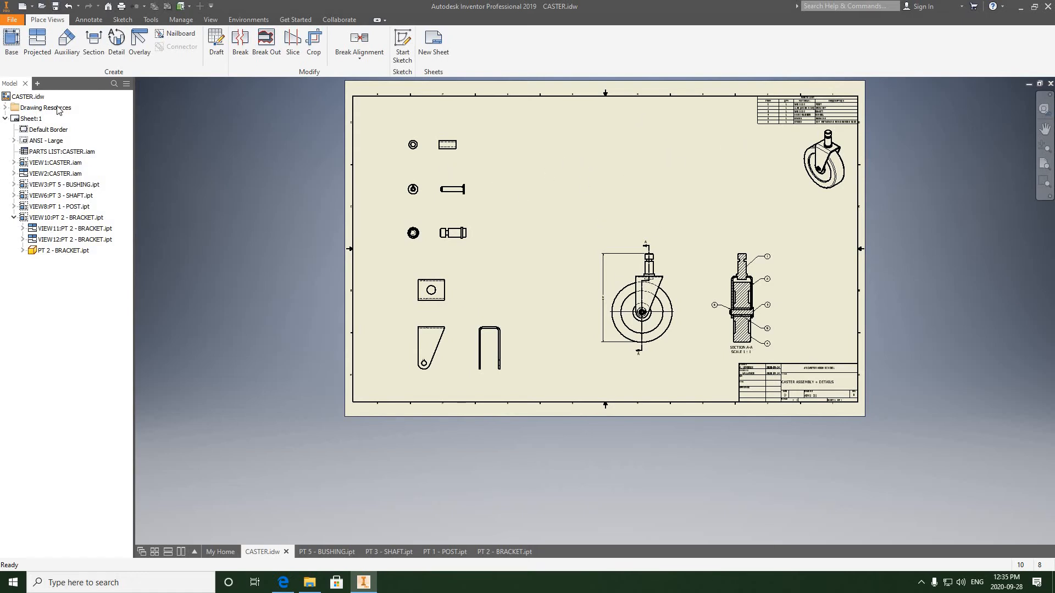
# - Open PT 4 - WHEEL.ipt from the Caster 3D Models folder, then switch back to CASTER.idw
pyautogui.click(14, 22)
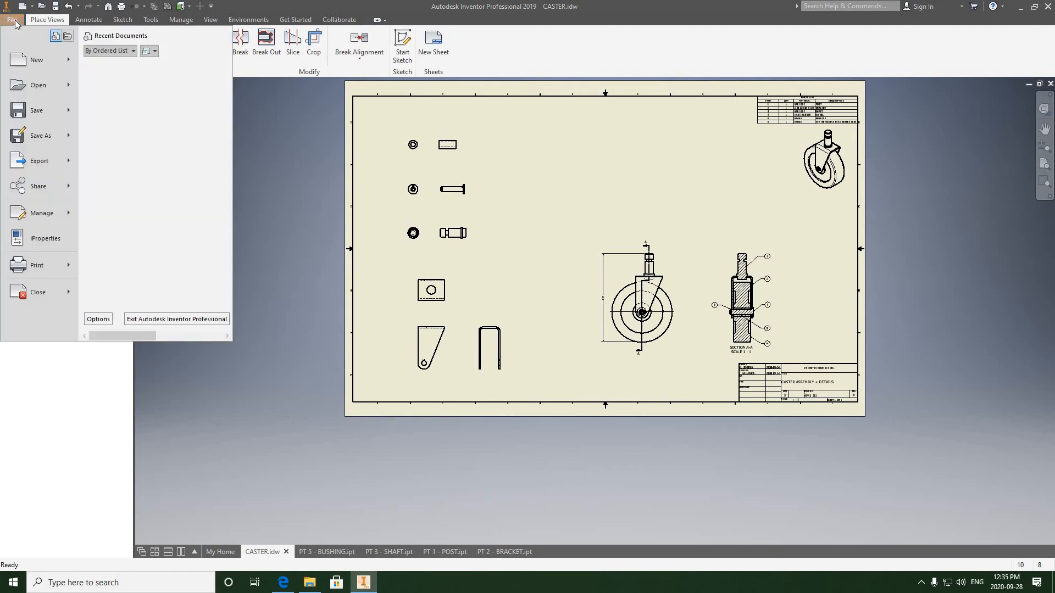
pyautogui.click(37, 84)
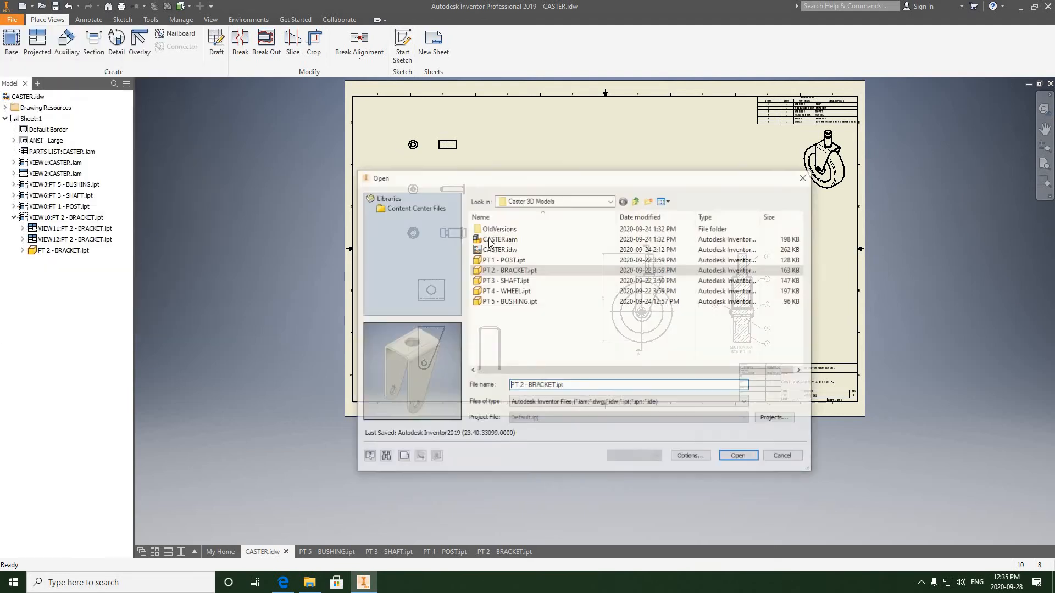
pyautogui.click(514, 291)
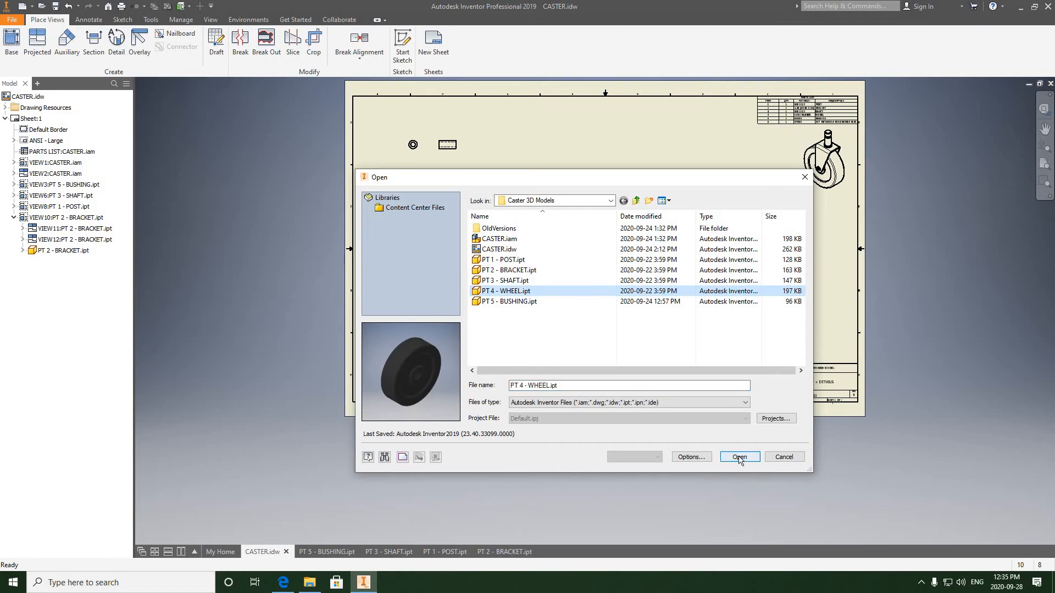
pyautogui.click(739, 457)
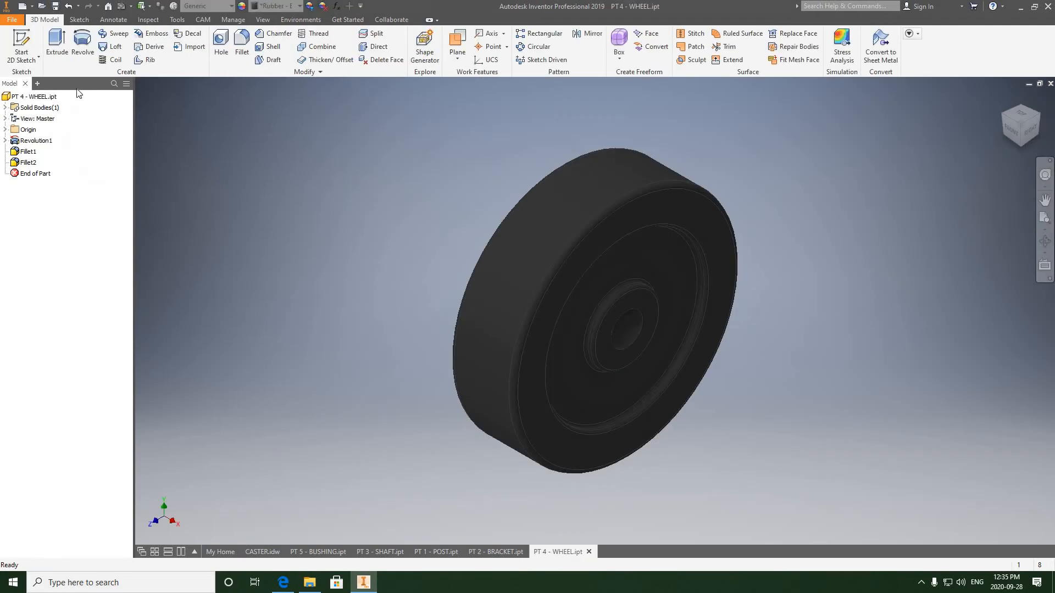
pyautogui.click(262, 551)
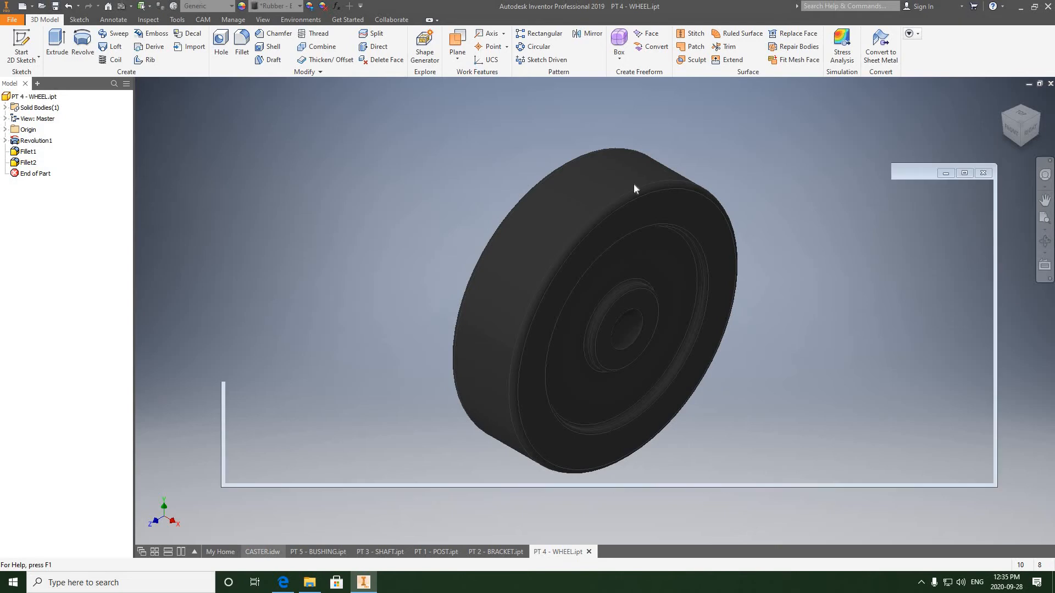
# - Place a front base view of the wheel at 1:1 scale in the upper middle of the sheet
pyautogui.moveTo(574, 218); pyautogui.dragTo(551, 214, button='middle')
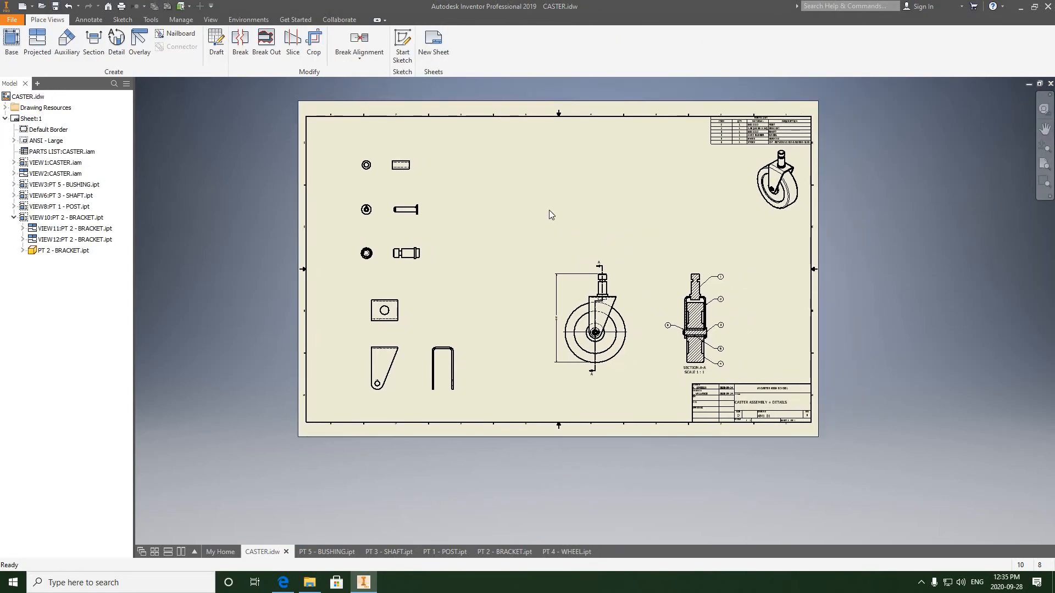
pyautogui.click(11, 44)
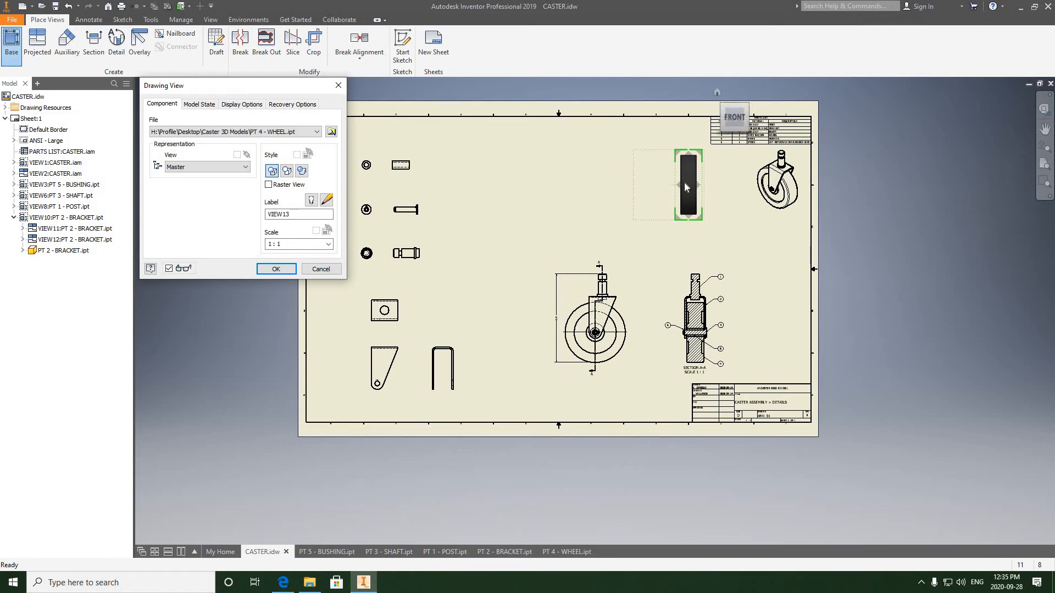
pyautogui.click(714, 117)
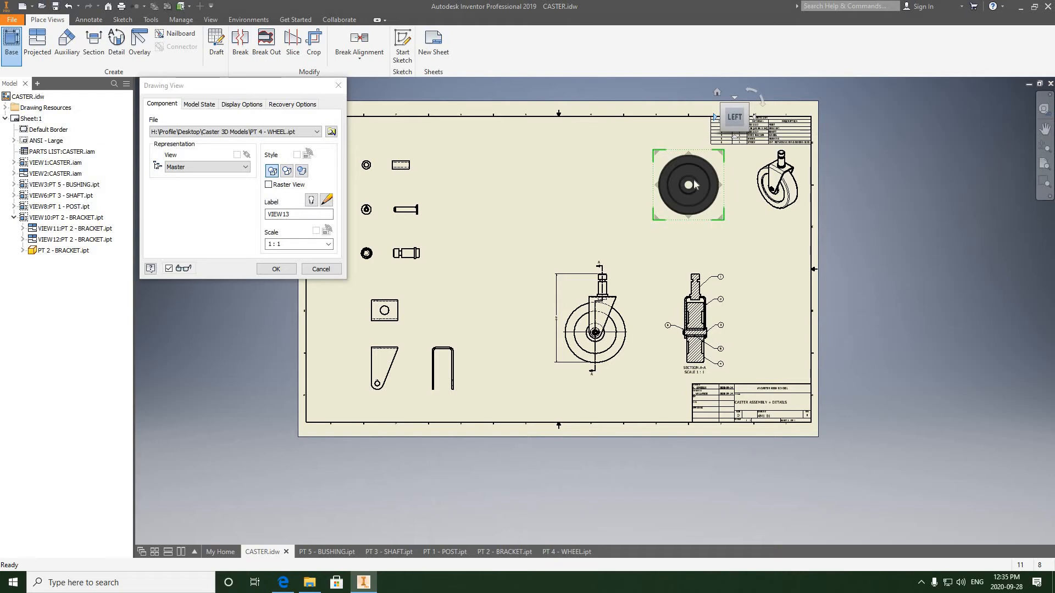
pyautogui.click(585, 204)
pyautogui.click(276, 268)
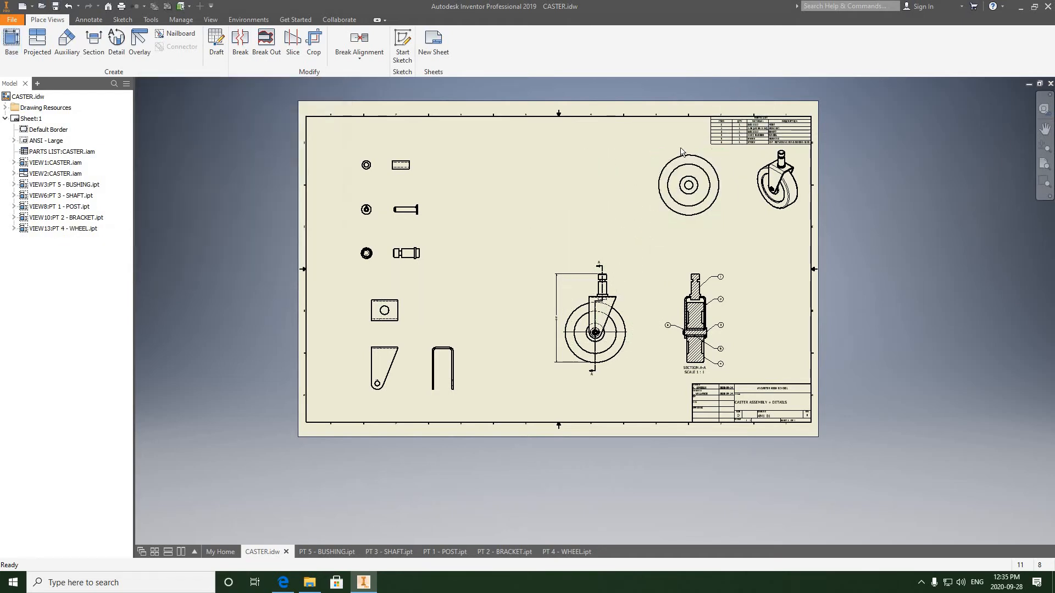
# - Move the wheel's base view slightly to the left
pyautogui.moveTo(591, 151); pyautogui.dragTo(572, 153)
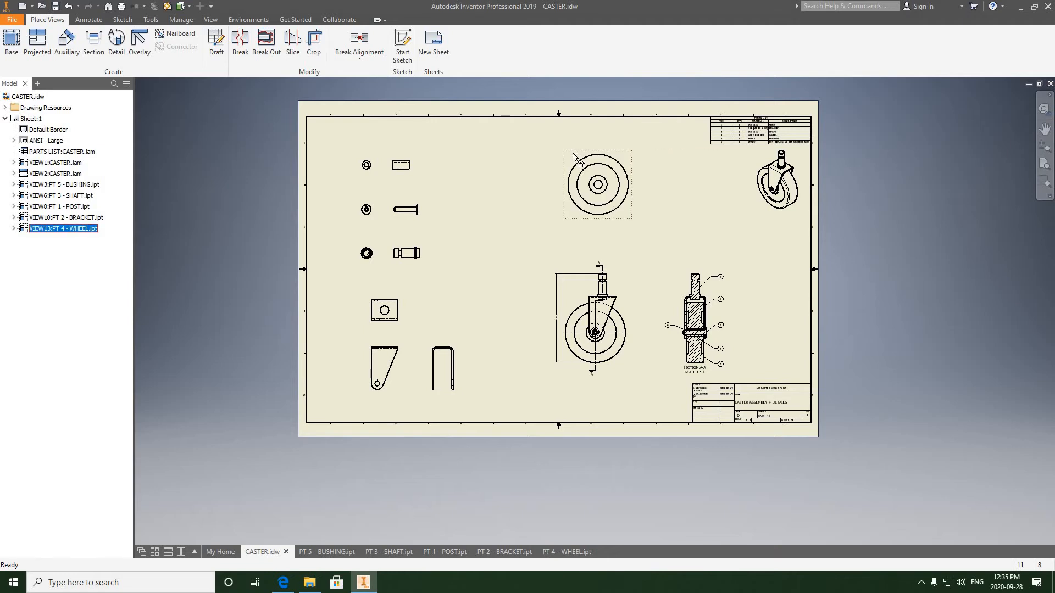
pyautogui.scroll(3, 608, 220)
pyautogui.scroll(-4, 603, 228)
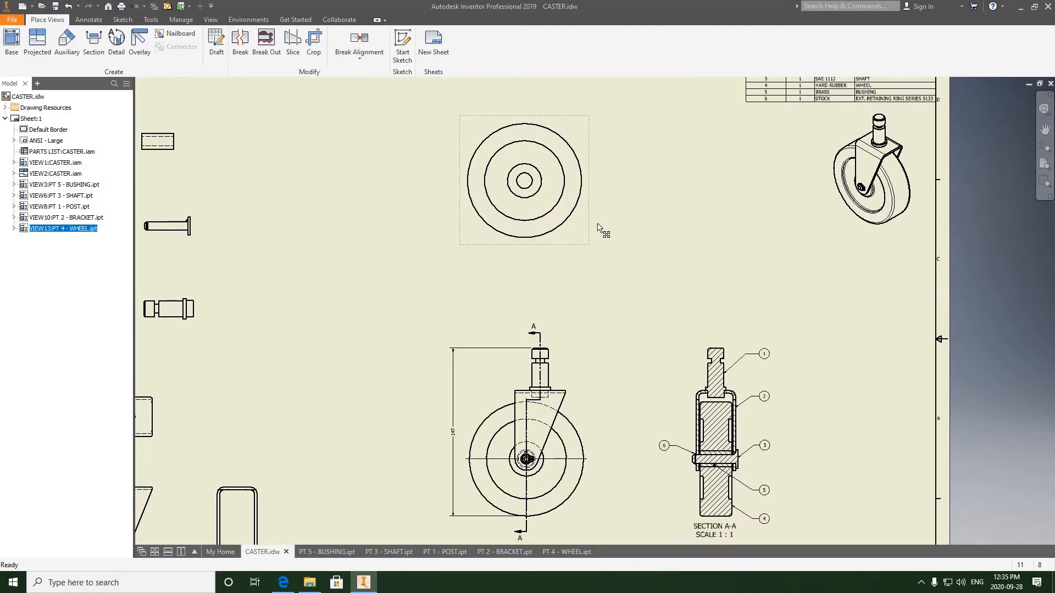
pyautogui.moveTo(592, 238); pyautogui.dragTo(595, 240)
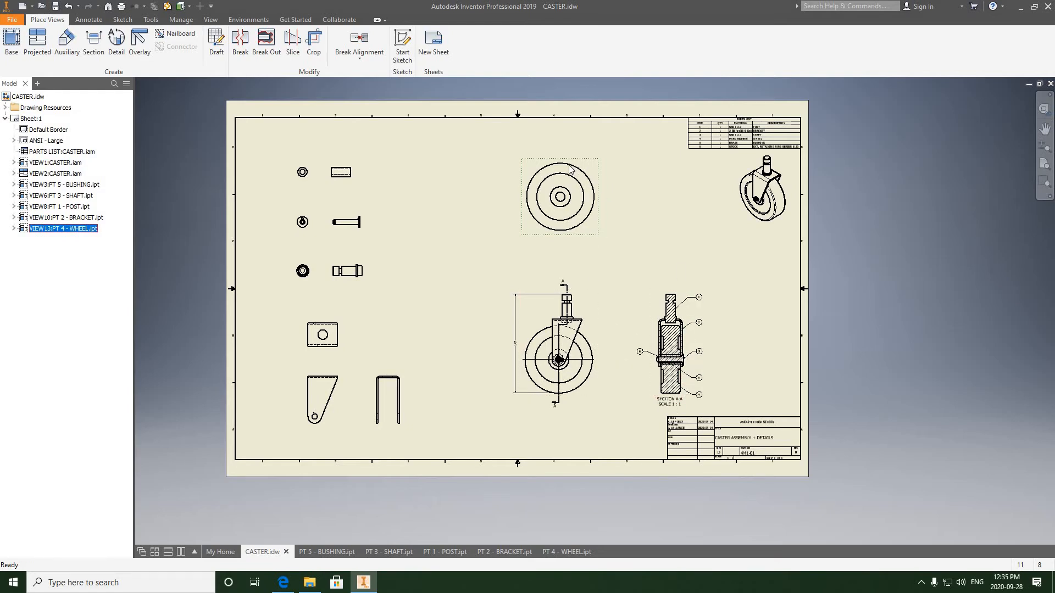
pyautogui.scroll(3, 570, 168)
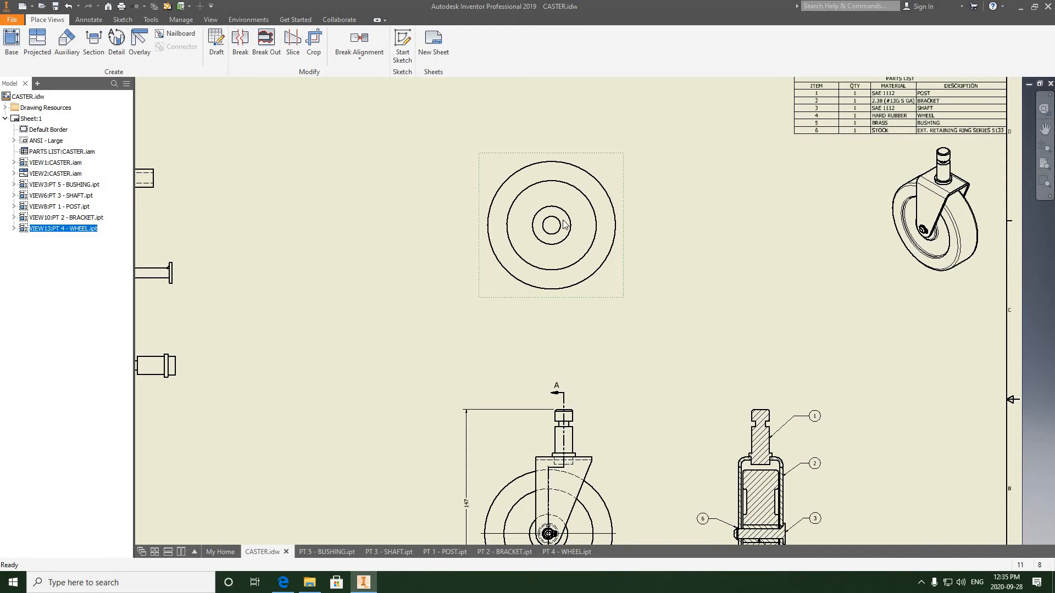
# - Add a center mark to the wheel's base view
pyautogui.click(89, 20)
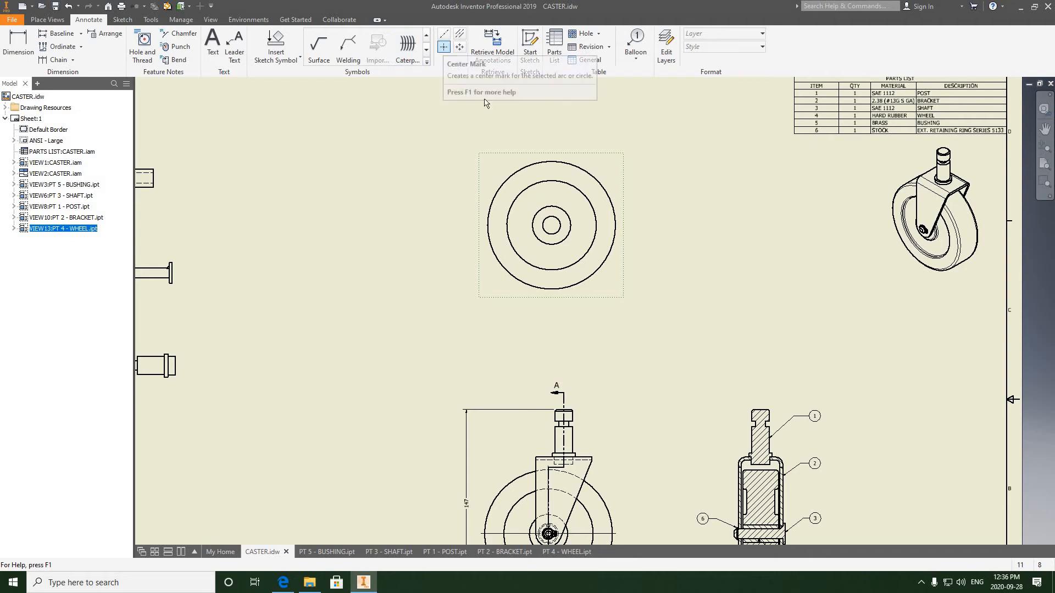
pyautogui.click(444, 48)
pyautogui.click(528, 165)
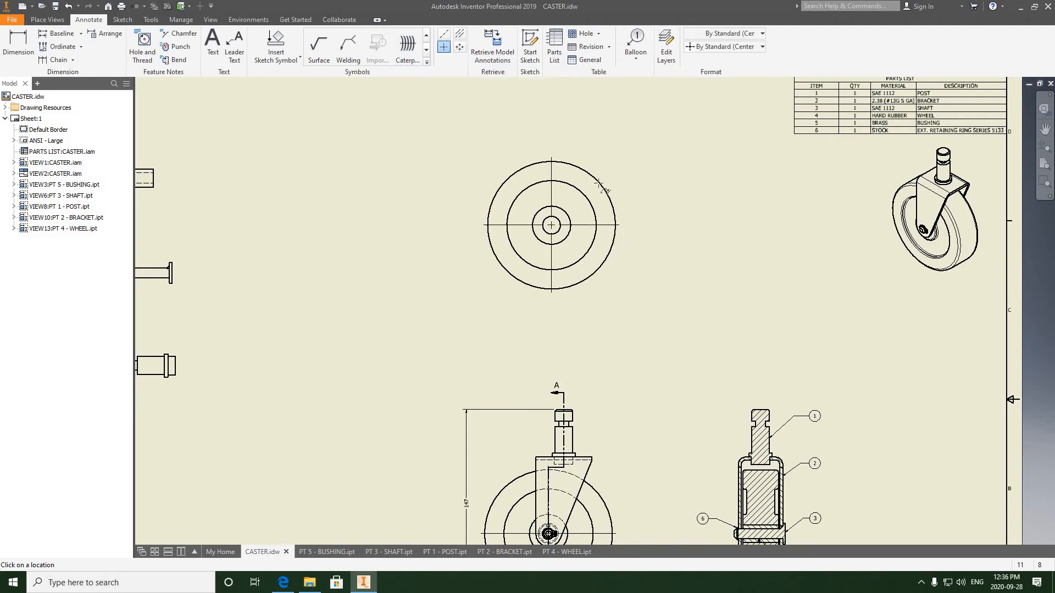
# - Create section view B-B at 1:1 through the wheel's vertical centerline, placed to the right of its base view
pyautogui.click(48, 21)
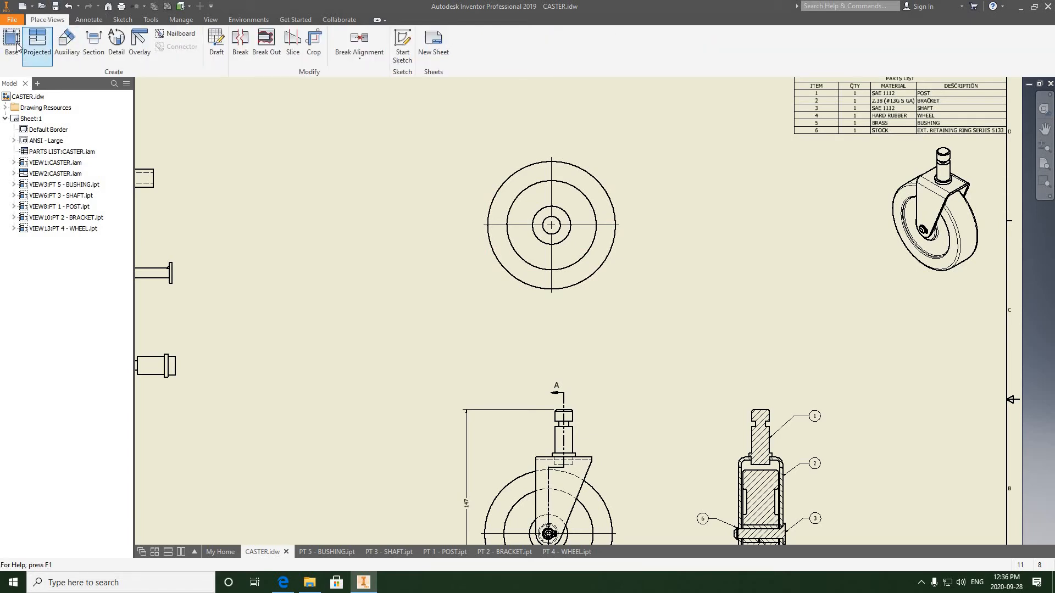
pyautogui.click(94, 46)
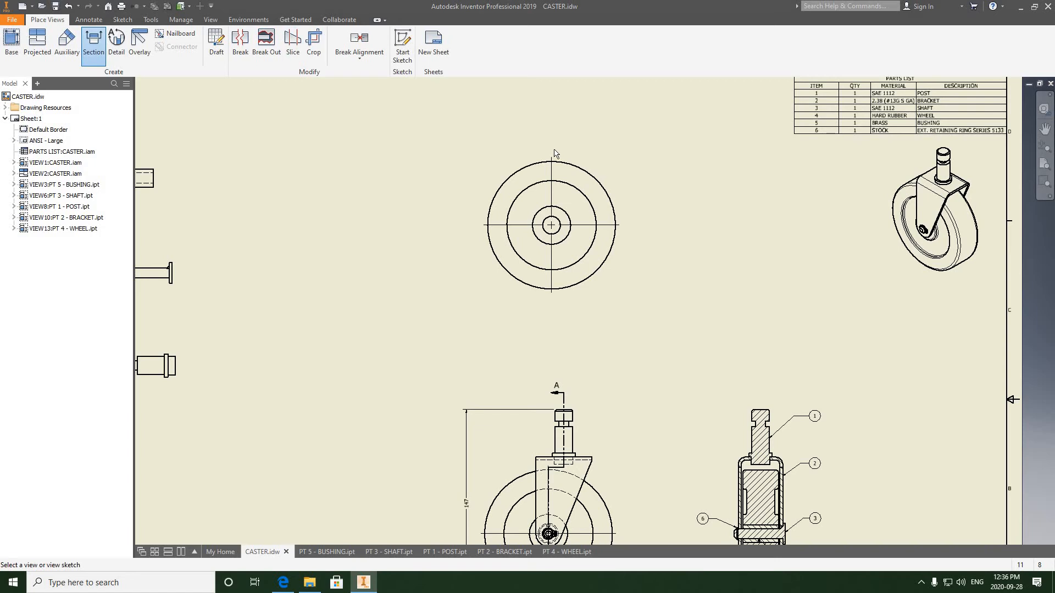
pyautogui.scroll(5, 554, 151)
pyautogui.scroll(3, 550, 175)
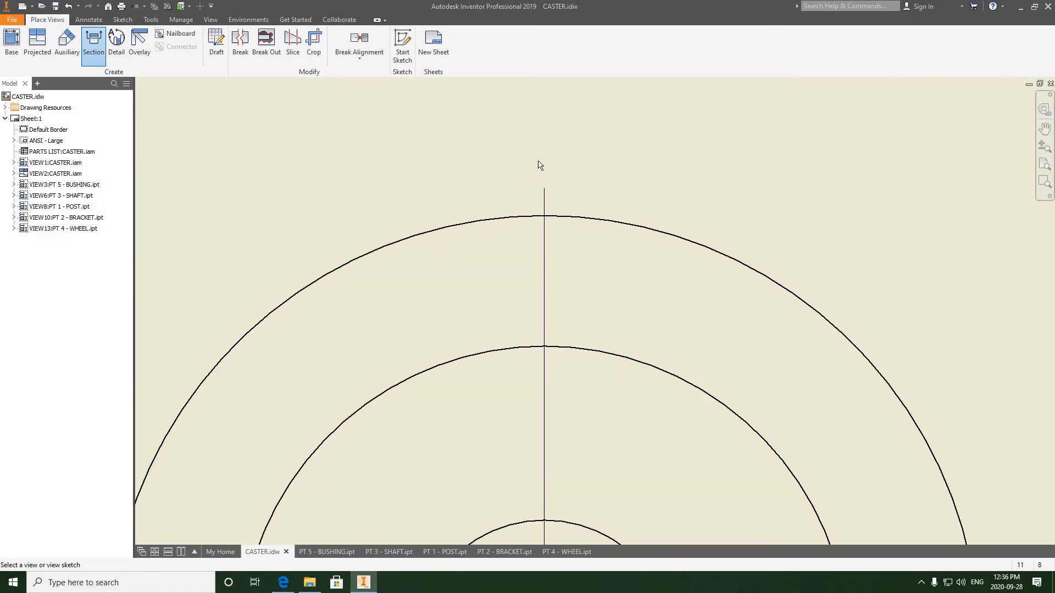
pyautogui.click(519, 187)
pyautogui.scroll(-3, 547, 155)
pyautogui.scroll(5, 554, 180)
pyautogui.moveTo(544, 356); pyautogui.dragTo(536, 245, button='middle')
pyautogui.scroll(2, 529, 490)
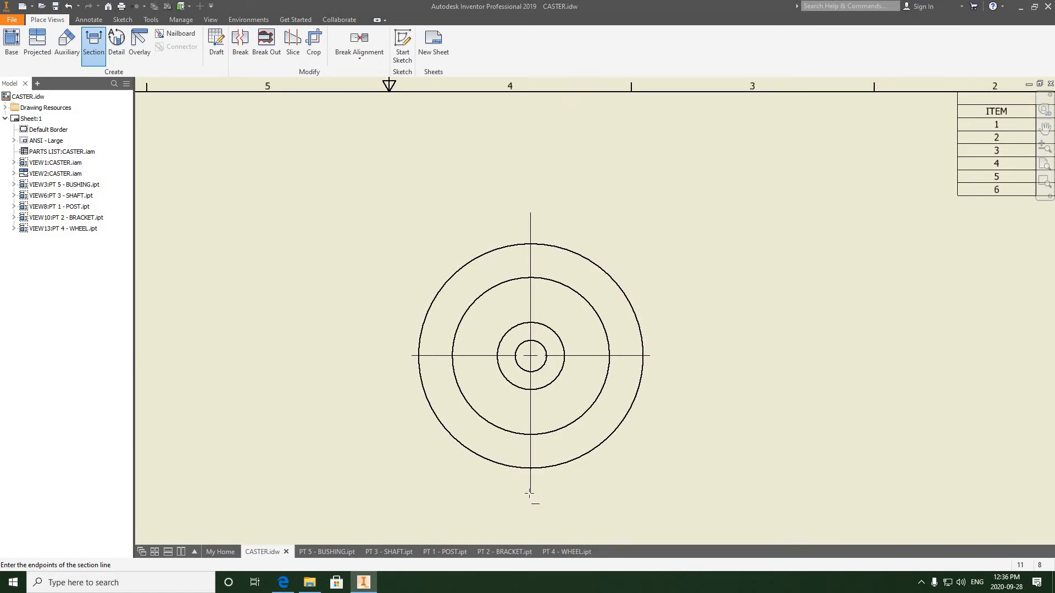
pyautogui.click(531, 493)
pyautogui.rightClick(574, 480)
pyautogui.click(617, 480)
pyautogui.scroll(3, 635, 421)
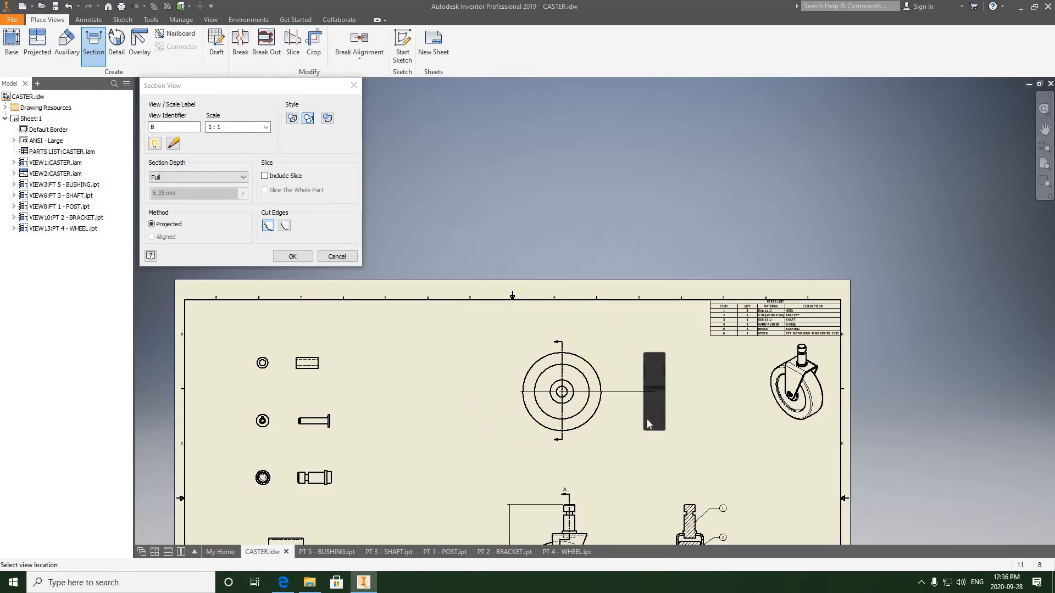
pyautogui.click(651, 418)
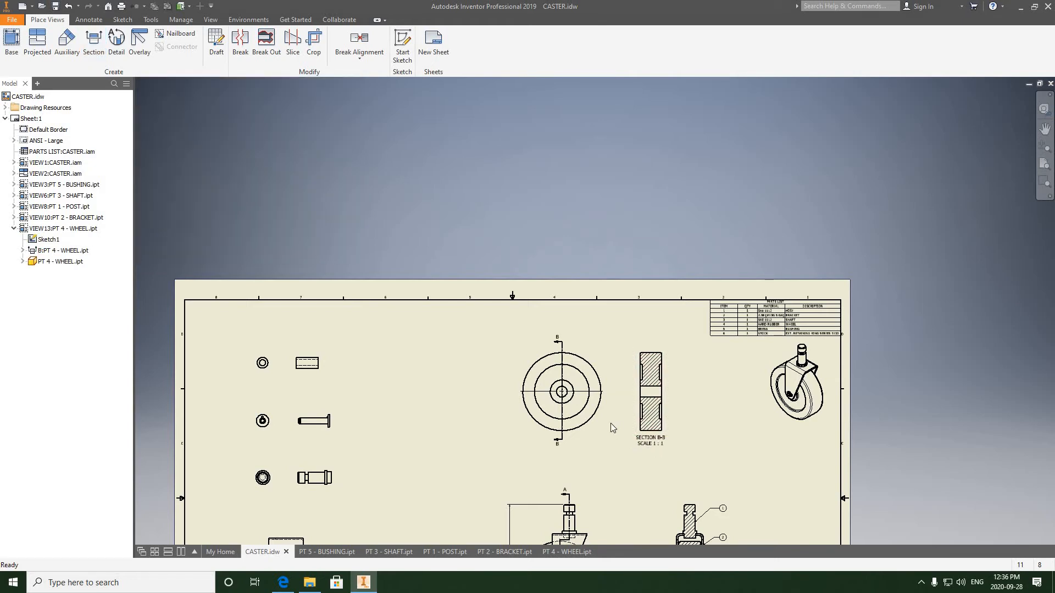
# - Examine the wheel's section view and the layout of the whole sheet
pyautogui.scroll(-3, 610, 423)
pyautogui.scroll(5, 602, 422)
pyautogui.moveTo(574, 469); pyautogui.dragTo(578, 378, button='middle')
pyautogui.scroll(-5, 583, 398)
pyautogui.moveTo(574, 335); pyautogui.dragTo(525, 221, button='middle')
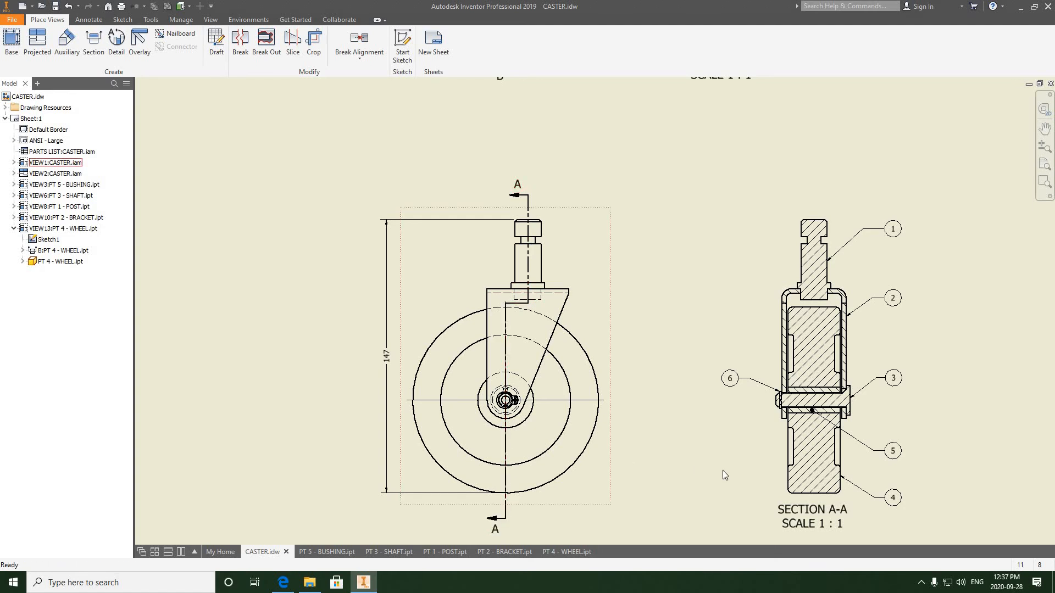
pyautogui.scroll(-3, 708, 462)
pyautogui.scroll(6, 708, 461)
pyautogui.scroll(-3, 663, 265)
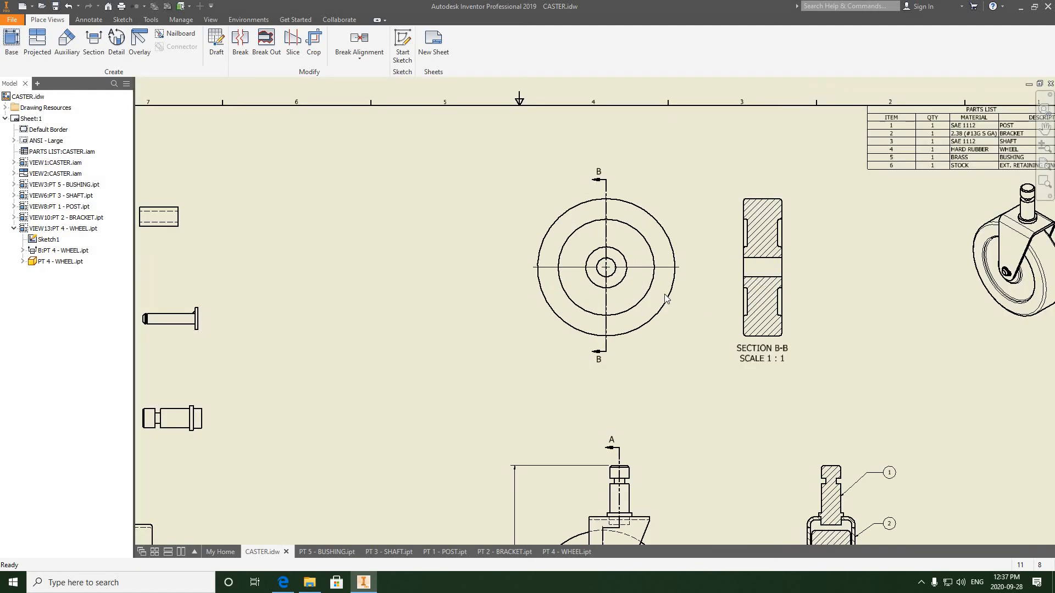
pyautogui.moveTo(667, 292); pyautogui.dragTo(557, 278, button='middle')
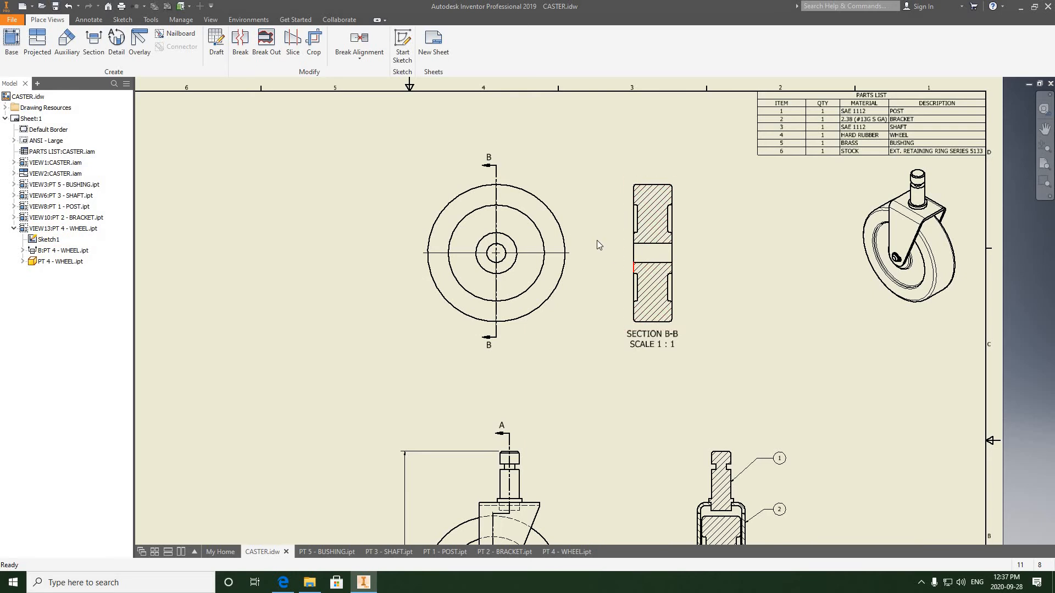
pyautogui.scroll(-3, 651, 252)
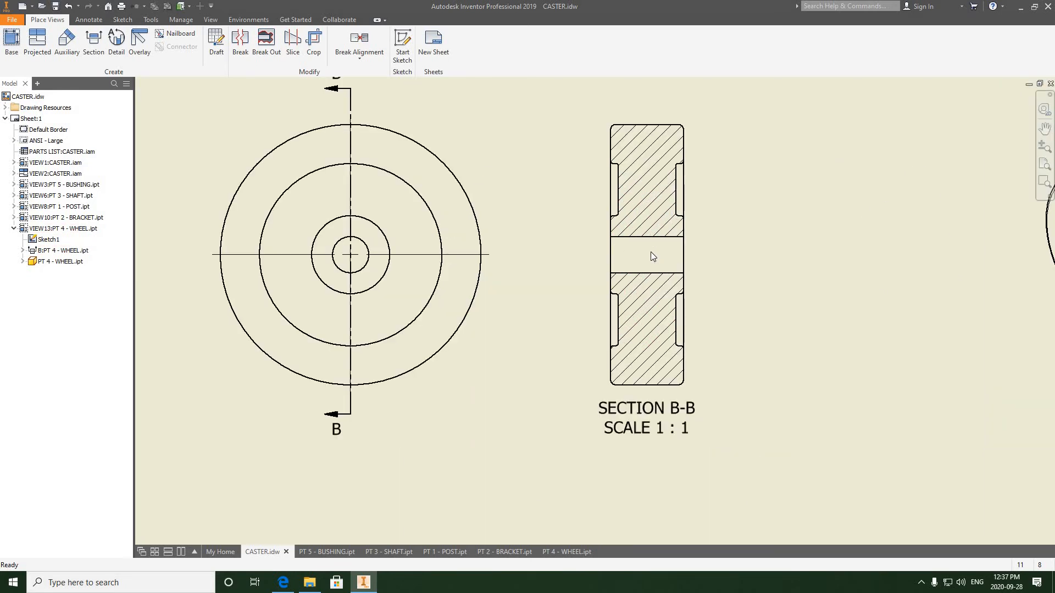
pyautogui.scroll(2, 648, 252)
pyautogui.scroll(2, 626, 260)
pyautogui.moveTo(372, 294); pyautogui.dragTo(486, 279, button='middle')
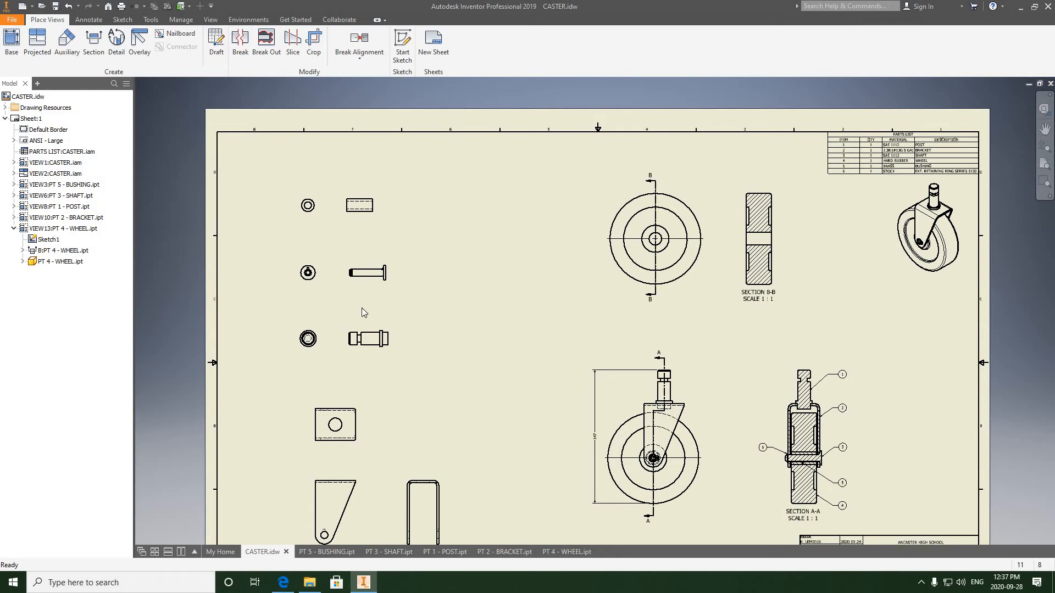
pyautogui.moveTo(412, 315); pyautogui.dragTo(407, 285, button='middle')
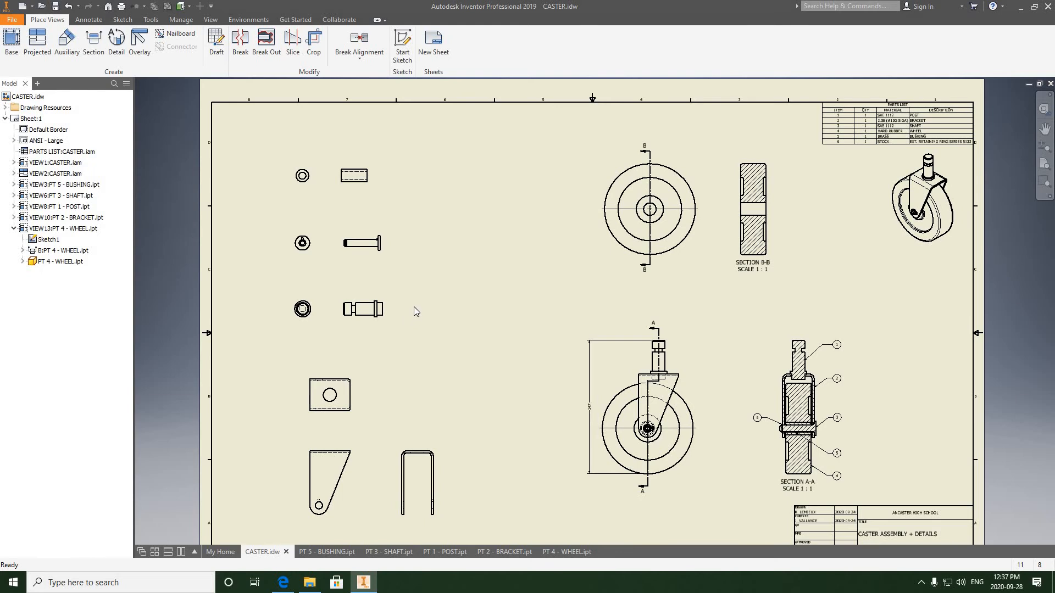
pyautogui.scroll(5, 304, 165)
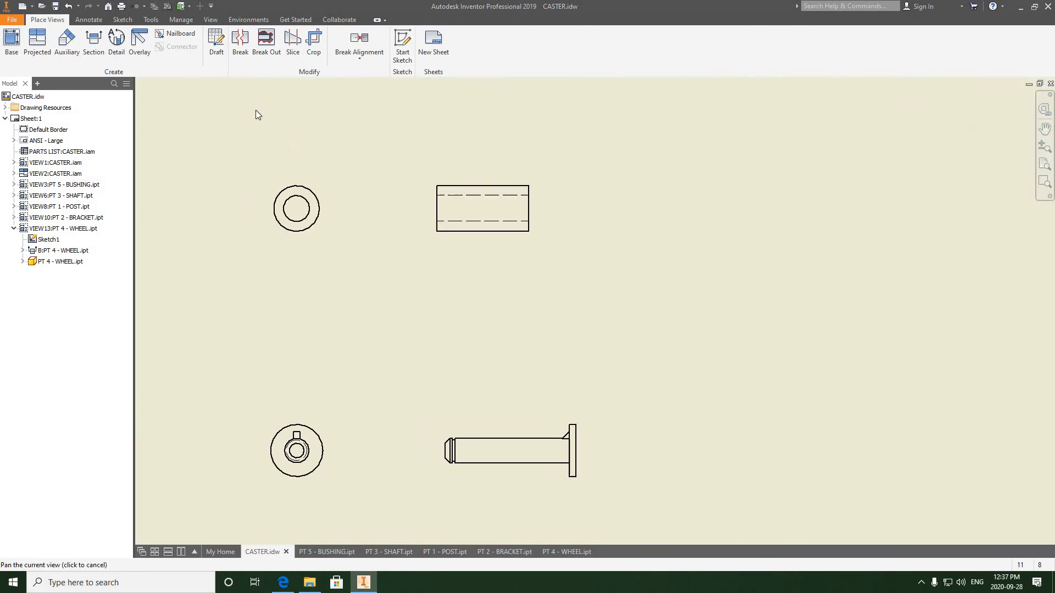
# - Add center marks to the circular end views of the bushing, shaft and post
pyautogui.moveTo(256, 115); pyautogui.dragTo(260, 117, button='middle')
pyautogui.click(88, 19)
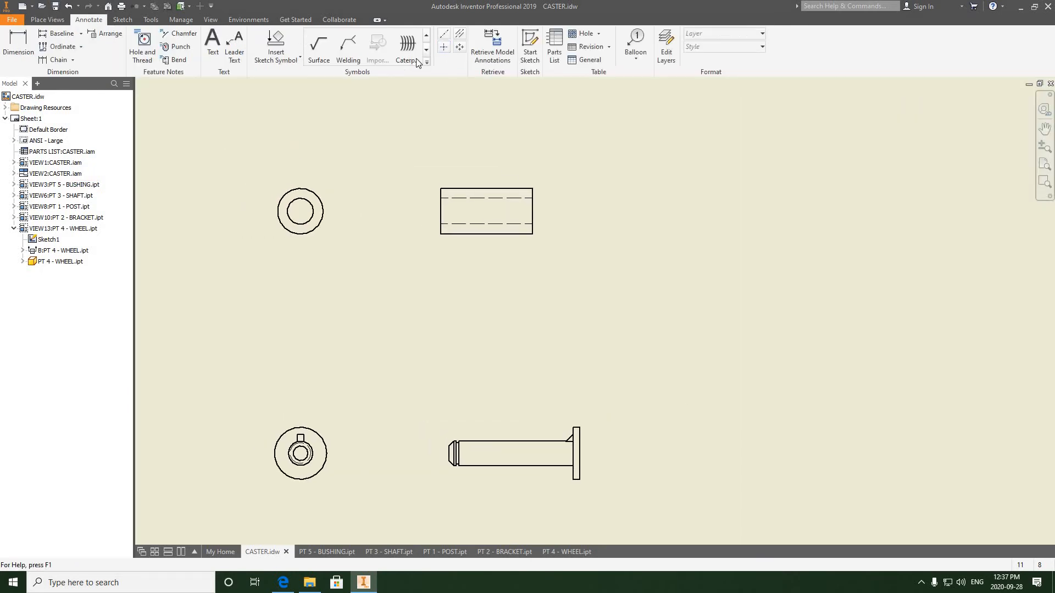
pyautogui.click(445, 48)
pyautogui.click(313, 192)
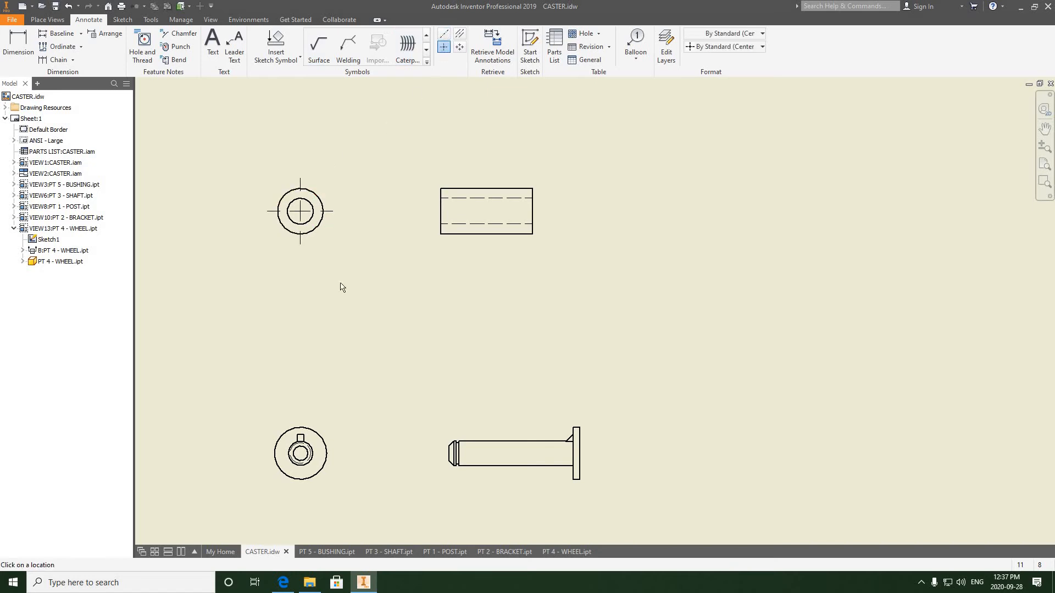
pyautogui.moveTo(325, 420); pyautogui.dragTo(350, 336, button='middle')
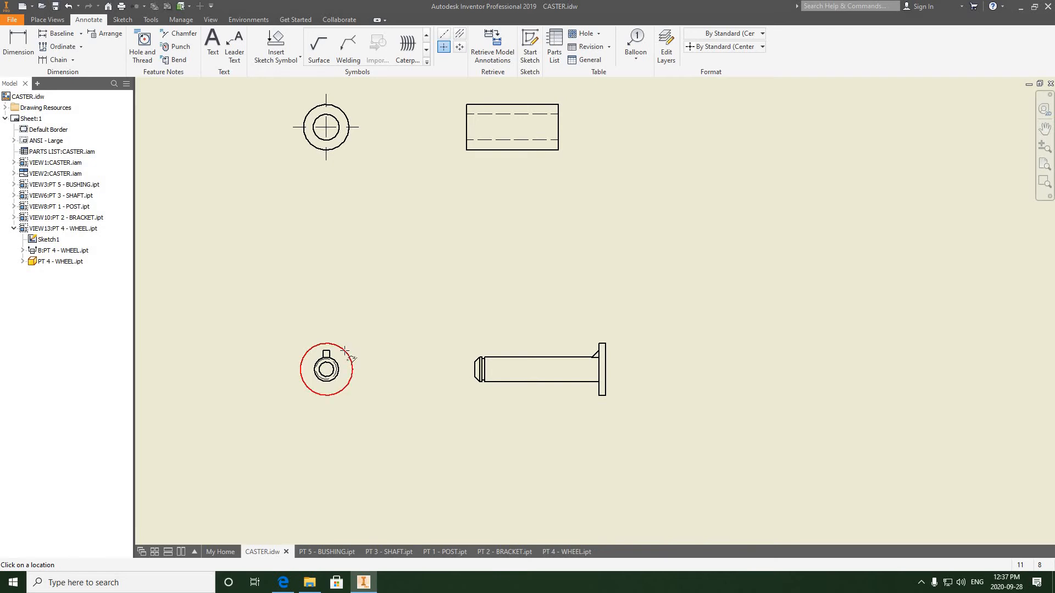
pyautogui.click(346, 349)
pyautogui.moveTo(345, 396); pyautogui.dragTo(362, 191, button='middle')
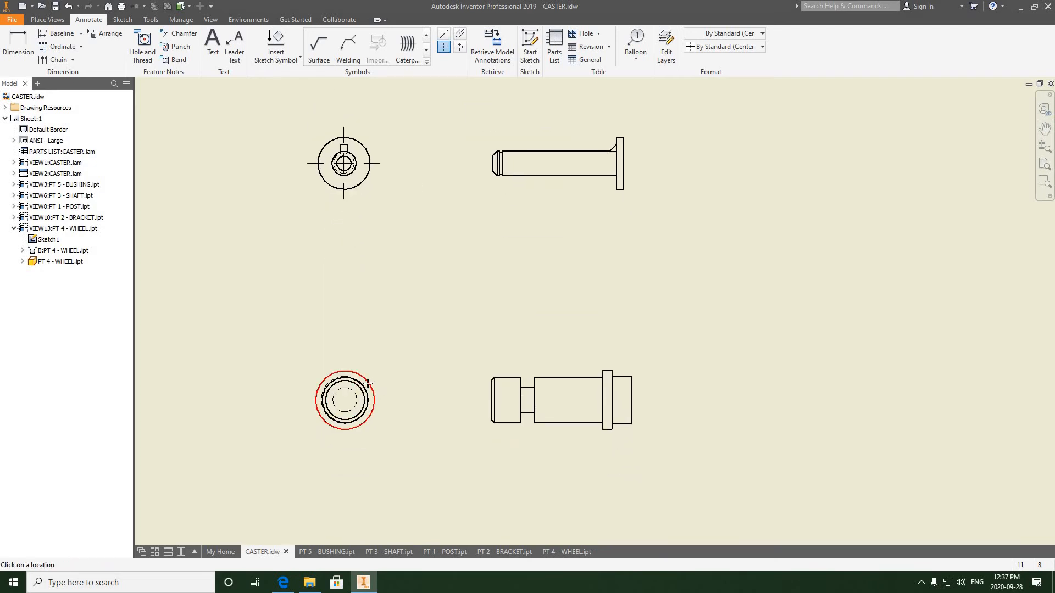
pyautogui.click(369, 383)
# - Add a bisector centerline between the top and bottom edges of the bushing's side view
pyautogui.scroll(5, 437, 241)
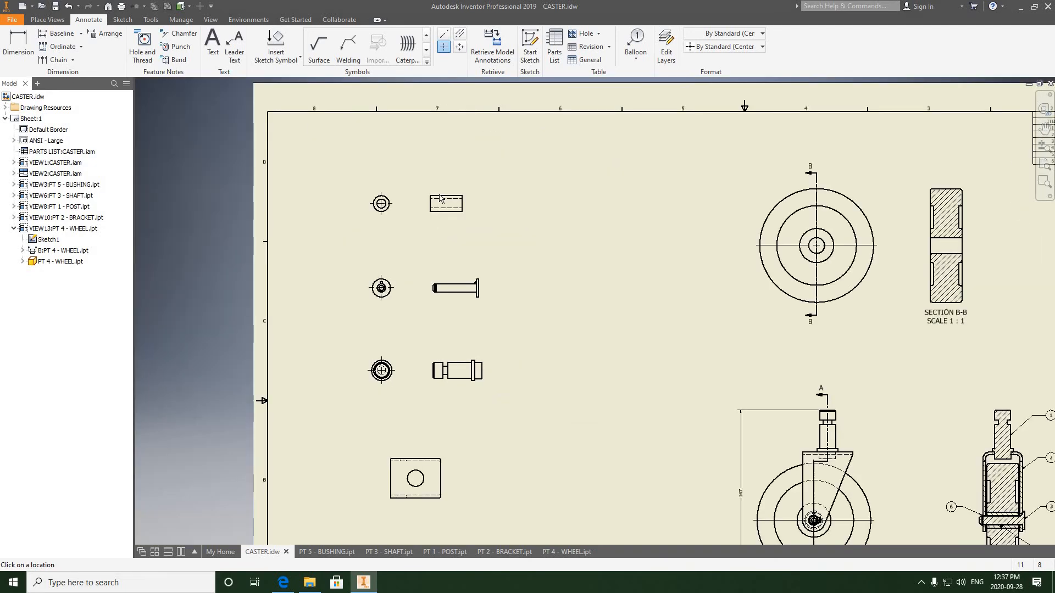
pyautogui.scroll(-5, 459, 230)
pyautogui.moveTo(457, 228); pyautogui.dragTo(430, 225, button='middle')
pyautogui.click(456, 34)
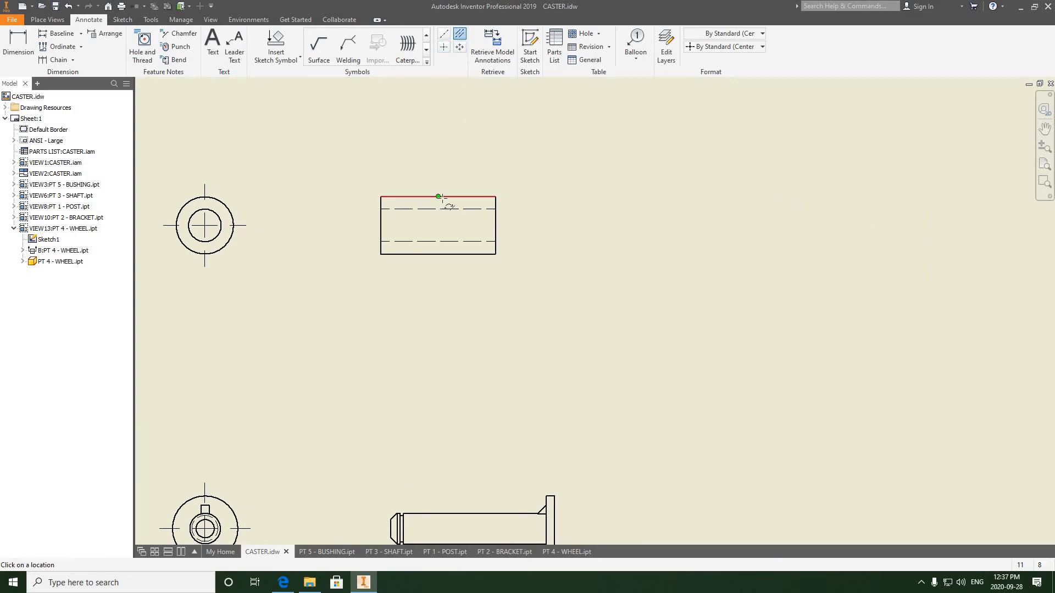
pyautogui.click(452, 254)
# - Add a centerline along the shaft's side view between its two end faces
pyautogui.scroll(-3, 450, 254)
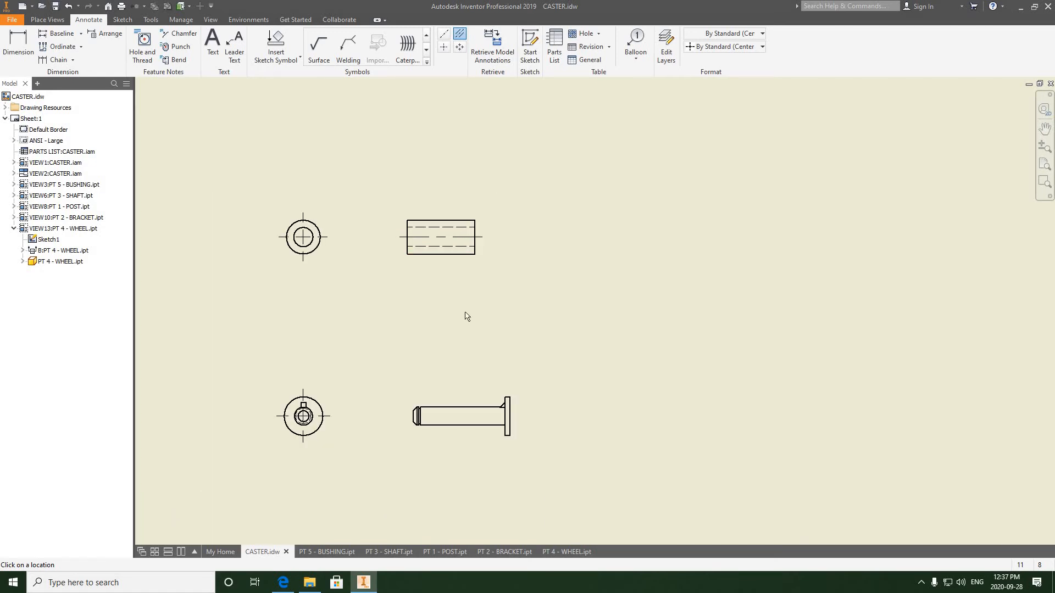
pyautogui.moveTo(461, 421); pyautogui.dragTo(447, 306, button='middle')
pyautogui.scroll(3, 446, 319)
pyautogui.scroll(3, 446, 306)
pyautogui.scroll(-3, 446, 306)
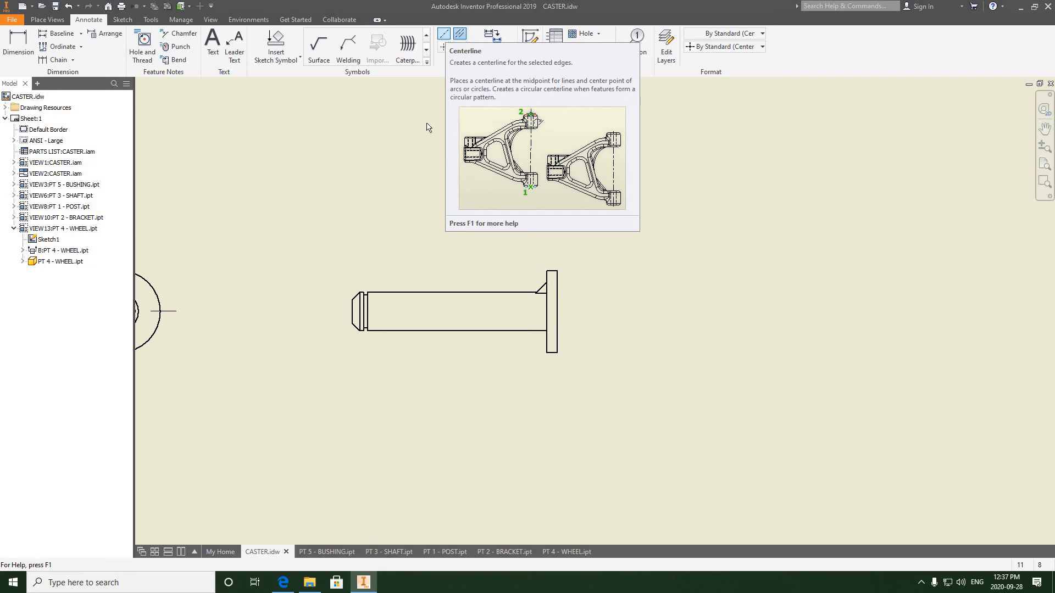
pyautogui.click(445, 35)
pyautogui.scroll(3, 340, 337)
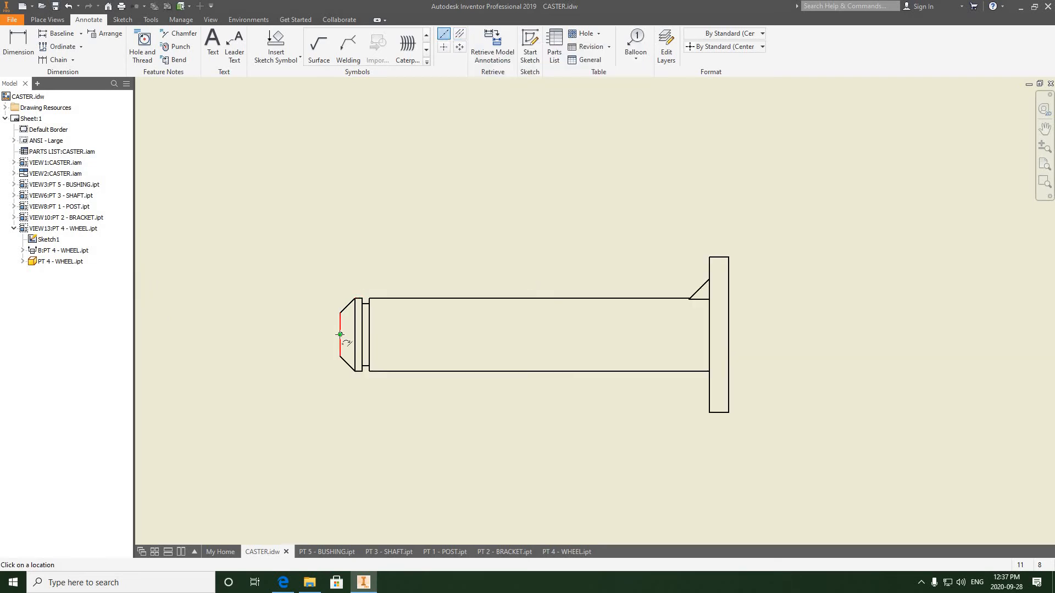
pyautogui.click(340, 334)
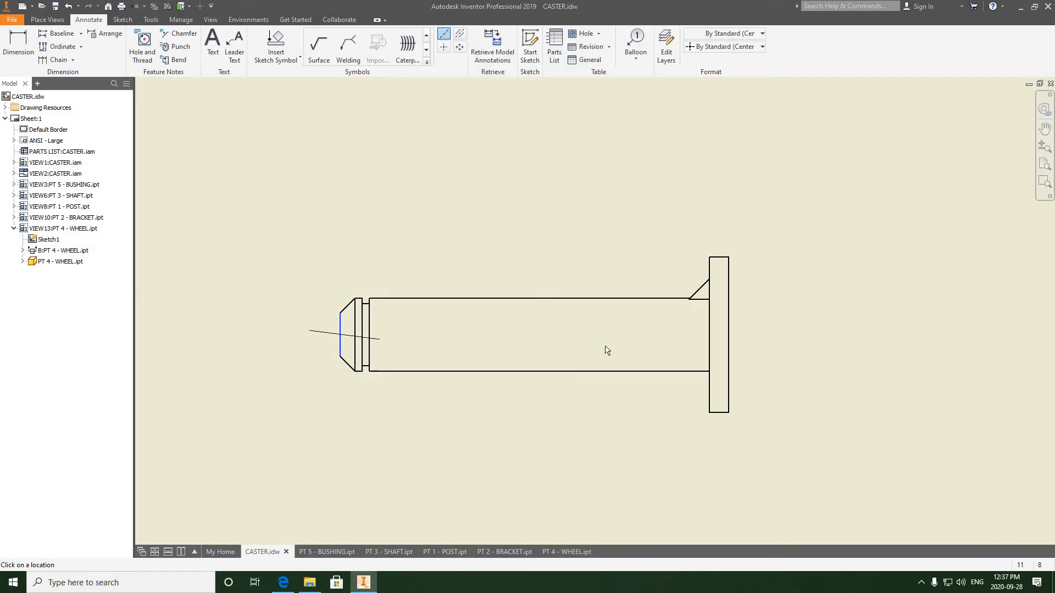
pyautogui.click(728, 334)
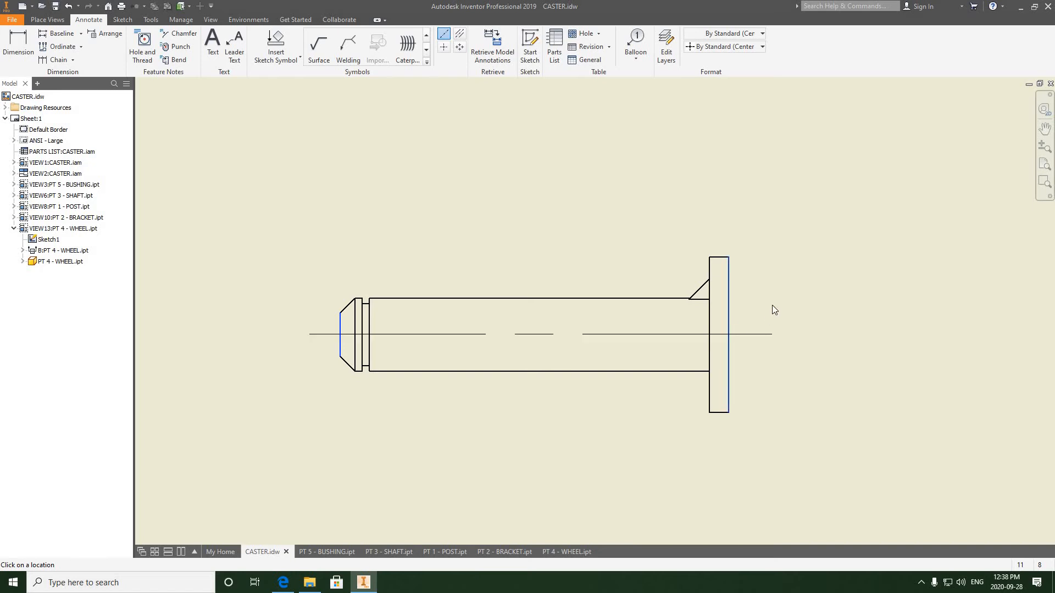
pyautogui.rightClick(772, 305)
pyautogui.click(804, 310)
pyautogui.scroll(-3, 537, 294)
pyautogui.moveTo(537, 296); pyautogui.dragTo(523, 126, button='middle')
pyautogui.moveTo(540, 274); pyautogui.dragTo(537, 230, button='middle')
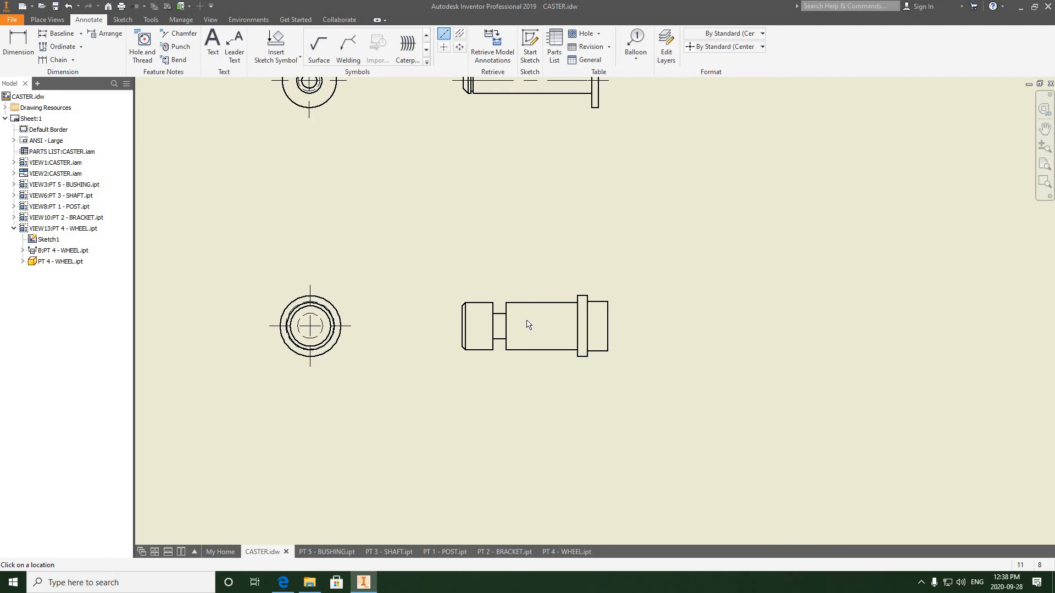
# - Add a centerline along the post's side view between its two end faces
pyautogui.scroll(3, 527, 324)
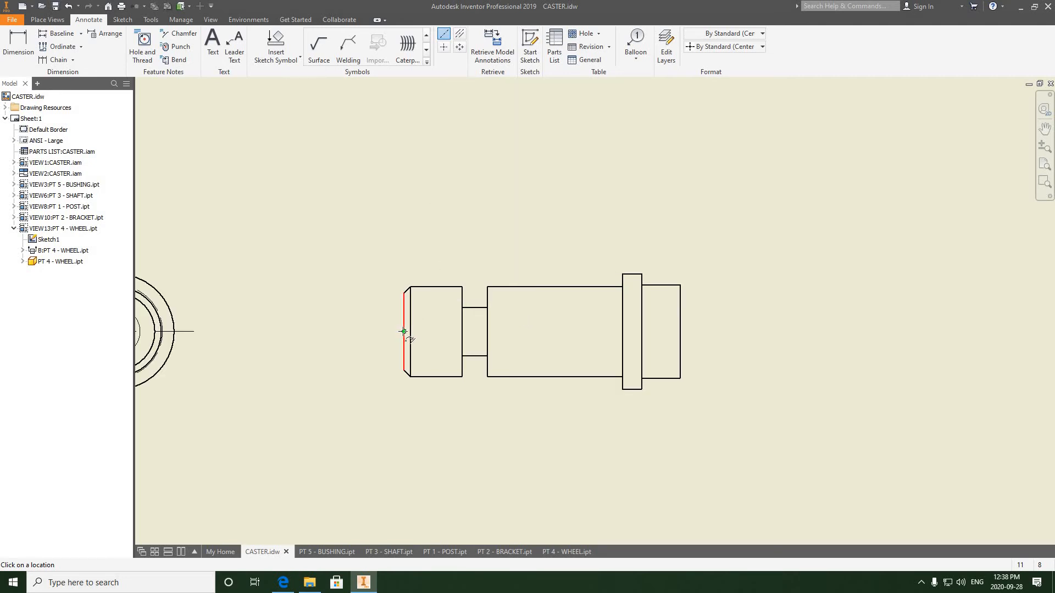
pyautogui.click(680, 332)
pyautogui.rightClick(752, 306)
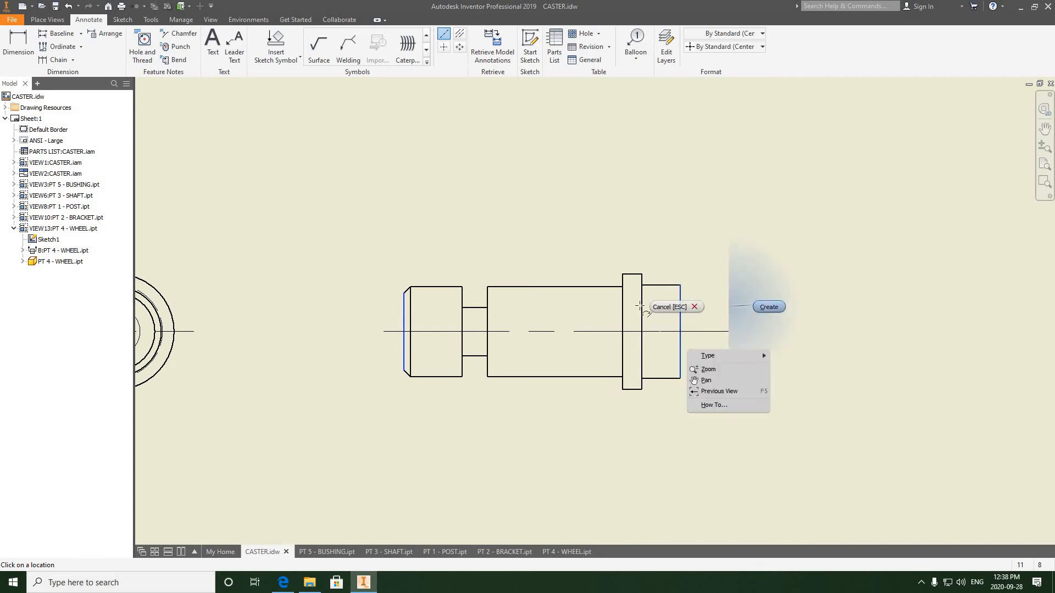
pyautogui.click(765, 302)
# - Add a center mark to the hole in the bracket's top view
pyautogui.scroll(-5, 635, 309)
pyautogui.scroll(5, 488, 281)
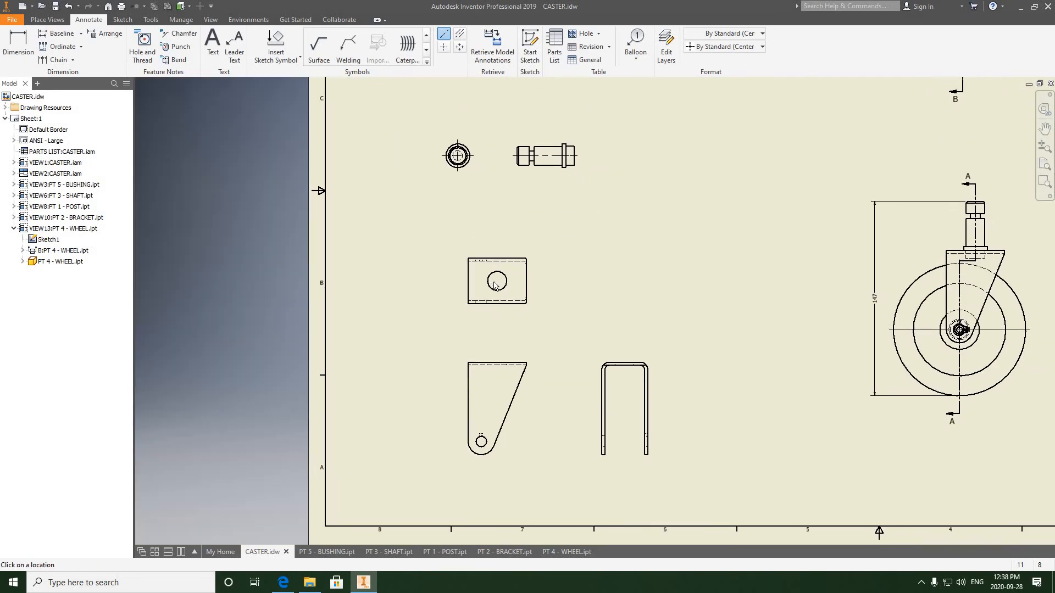
pyautogui.scroll(4, 483, 267)
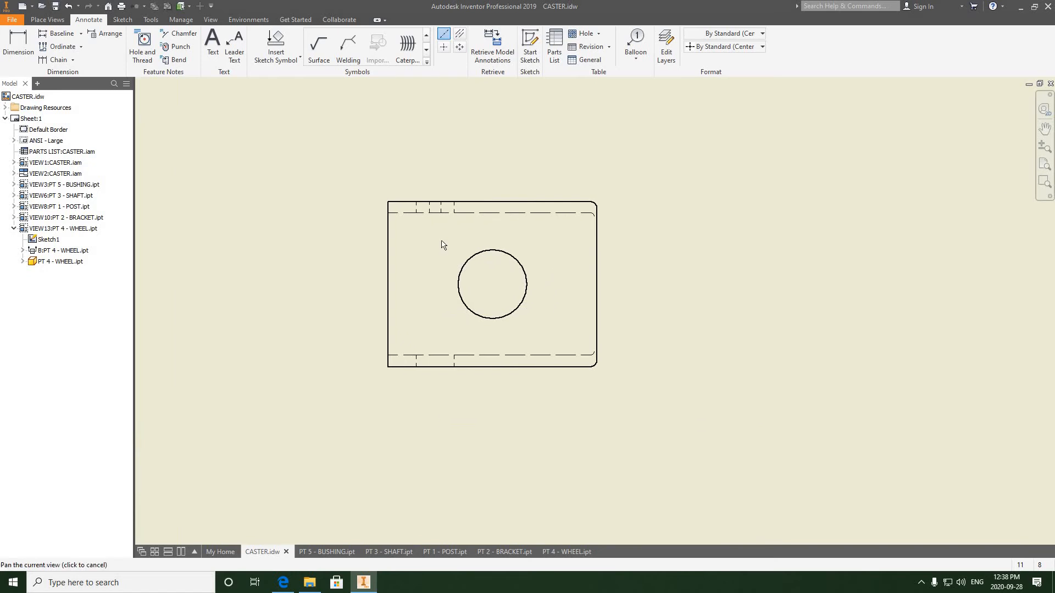
pyautogui.click(444, 48)
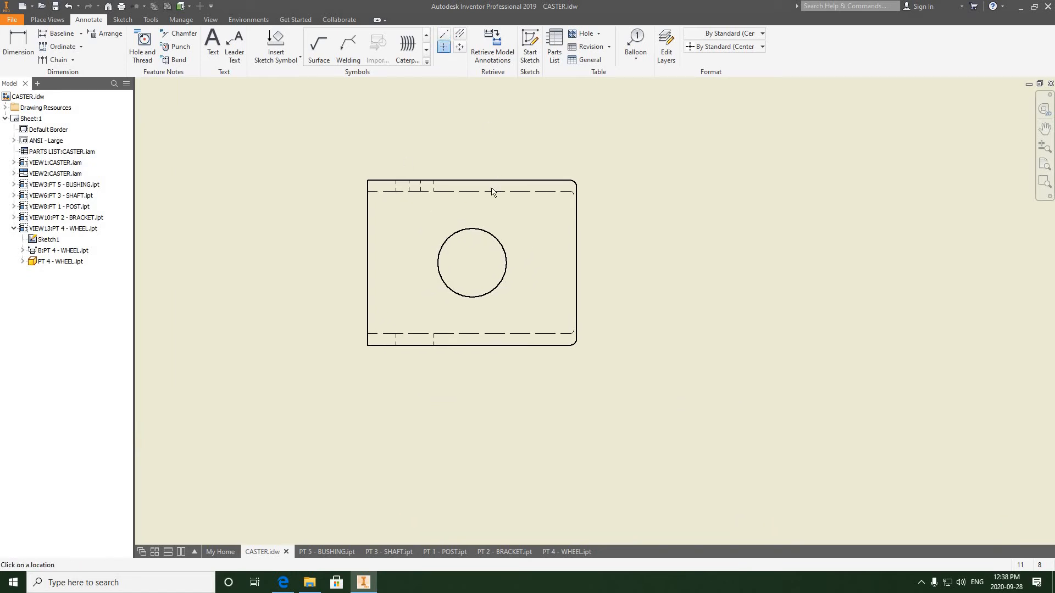
pyautogui.click(479, 229)
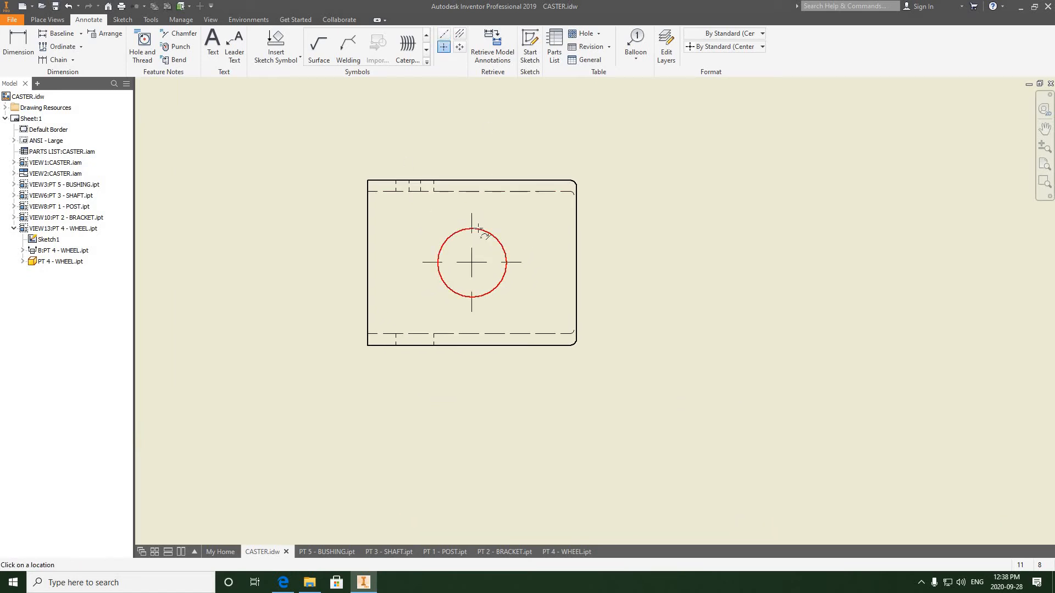
pyautogui.moveTo(408, 229); pyautogui.dragTo(433, 230, button='middle')
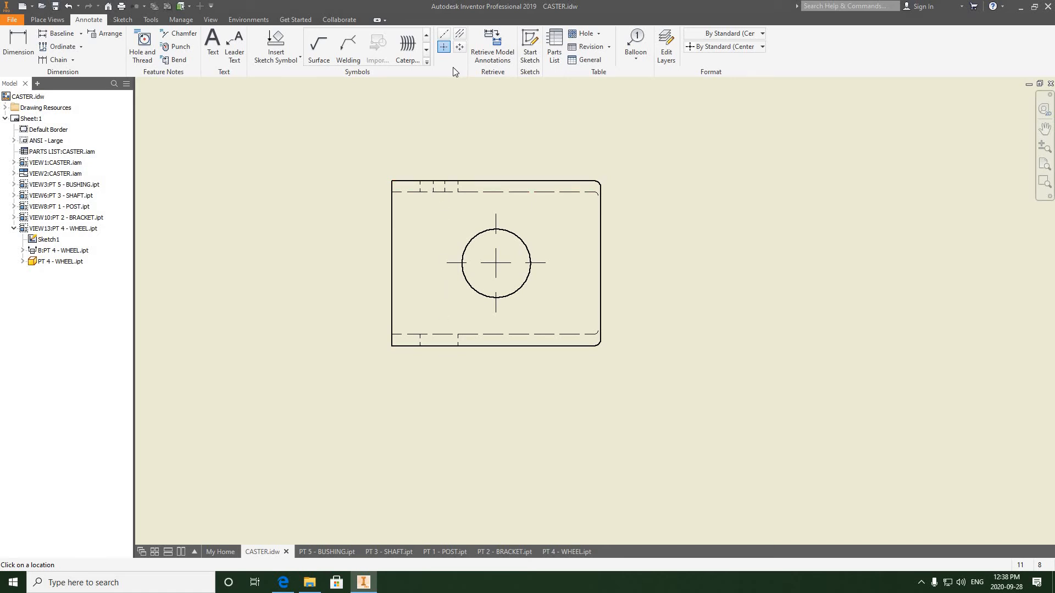
# - Add a bisector centerline through the hidden hole edges in the bracket's top view and adjust its end
pyautogui.click(443, 34)
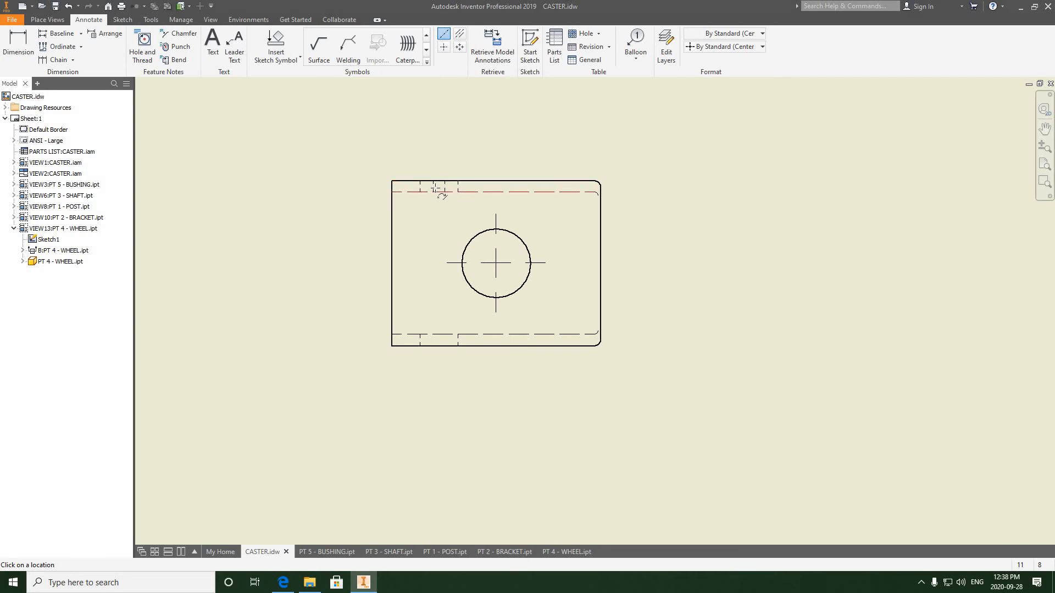
pyautogui.click(433, 186)
pyautogui.click(459, 33)
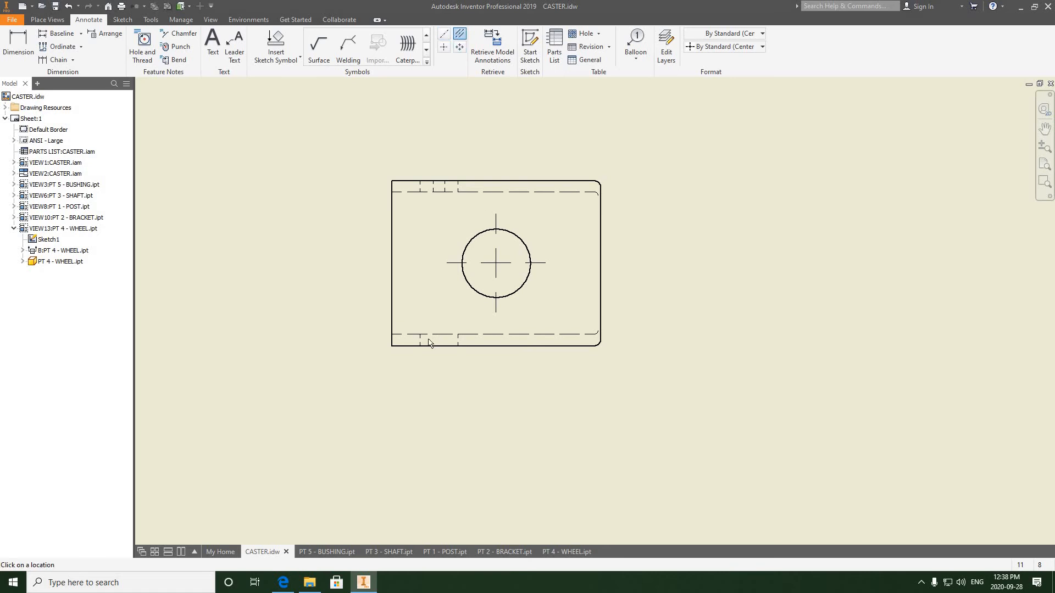
pyautogui.scroll(-5, 419, 341)
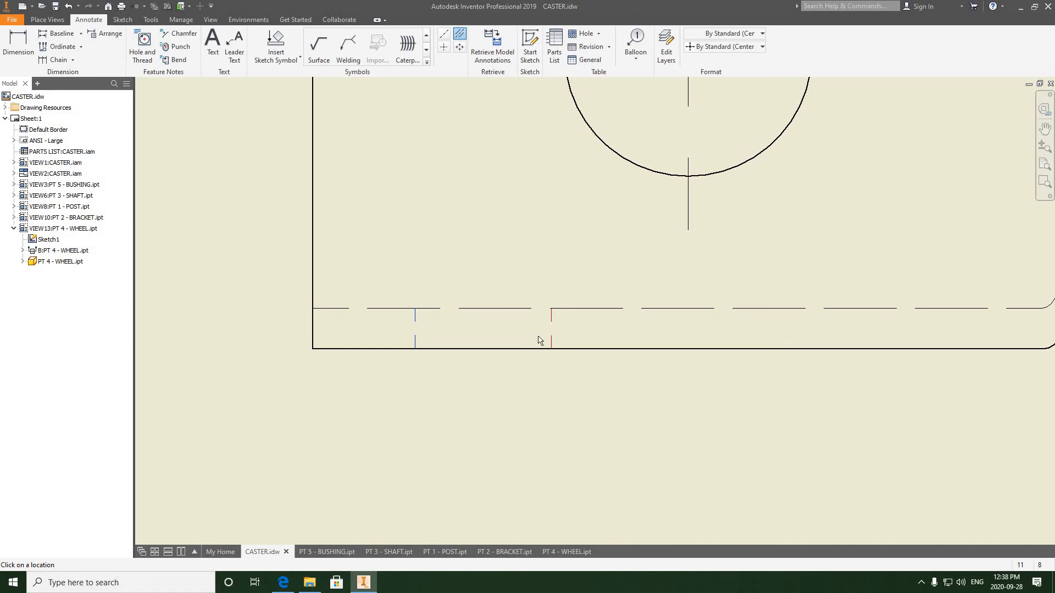
pyautogui.scroll(5, 505, 258)
pyautogui.rightClick(493, 222)
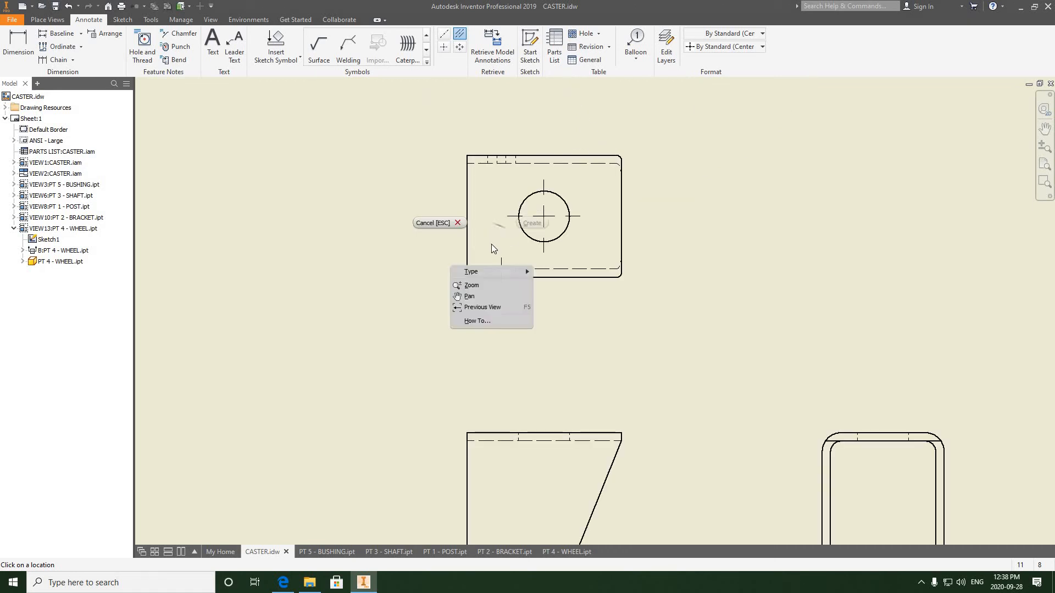
pyautogui.press('Escape')
pyautogui.moveTo(502, 224); pyautogui.dragTo(505, 150)
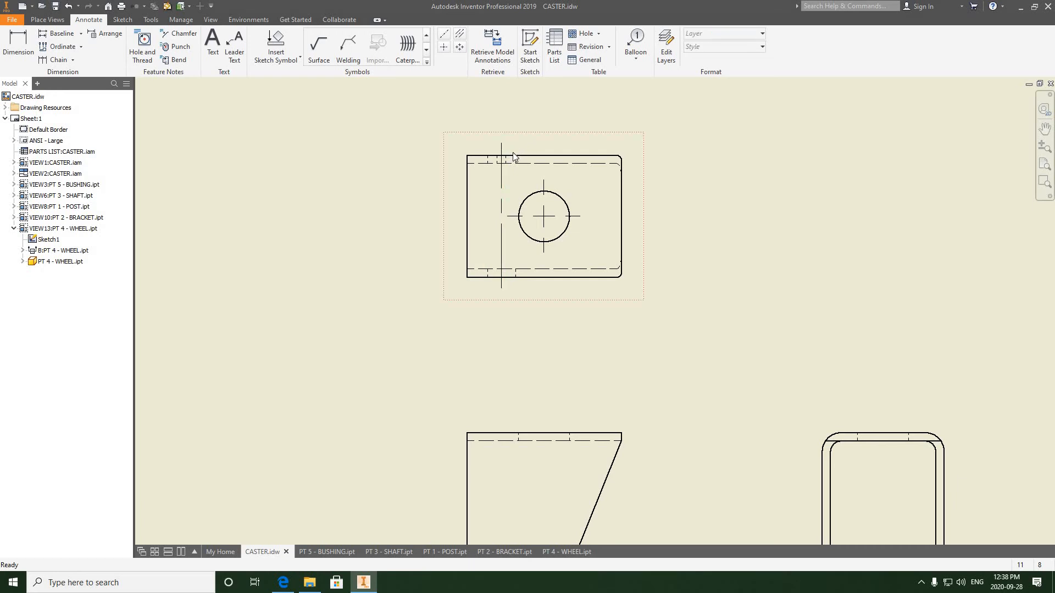
pyautogui.scroll(3, 512, 155)
pyautogui.scroll(-3, 512, 155)
pyautogui.scroll(3, 432, 185)
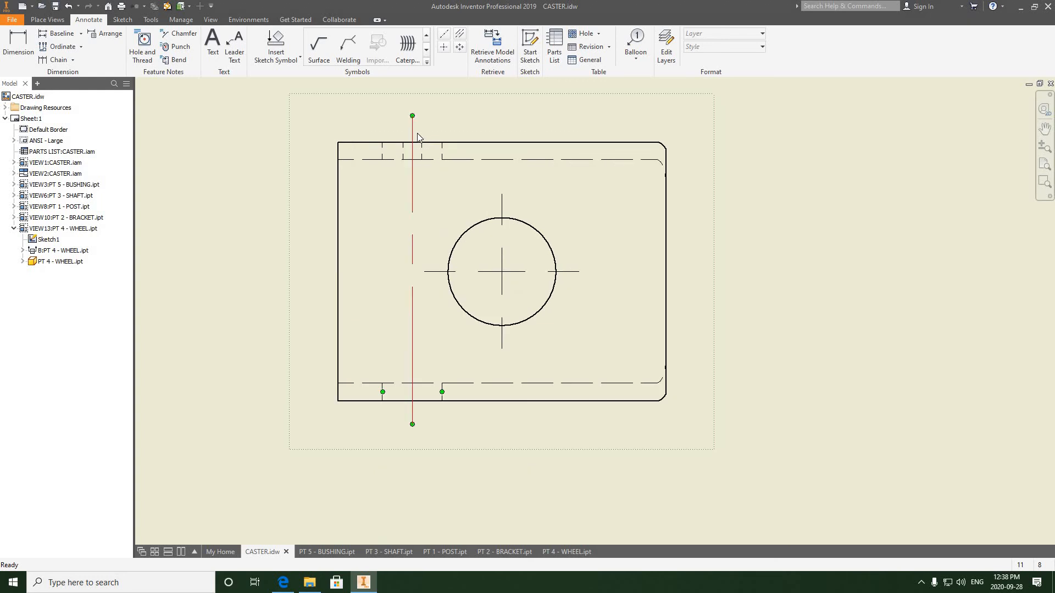
pyautogui.moveTo(412, 117); pyautogui.dragTo(412, 119)
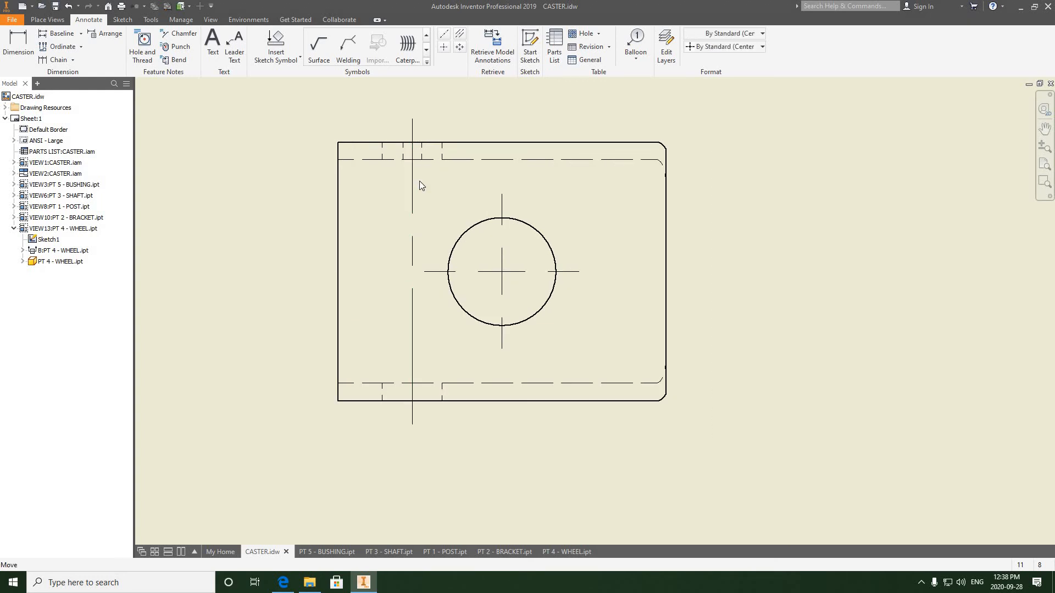
# - Add a bisector centerline between the hidden hole edges at the top of the bracket's front view
pyautogui.scroll(-5, 570, 336)
pyautogui.click(621, 331)
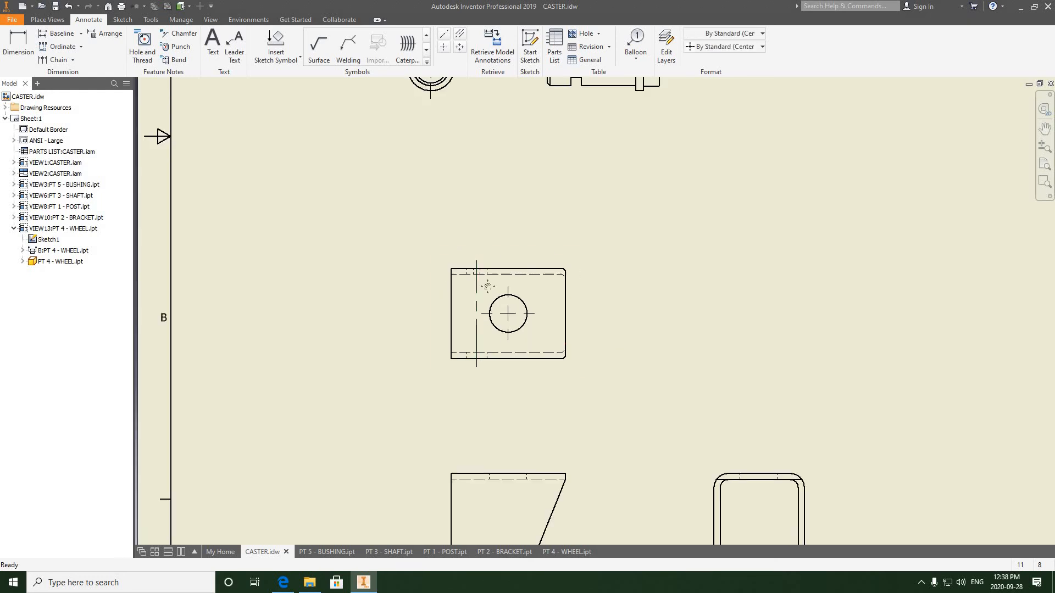
pyautogui.moveTo(485, 278); pyautogui.dragTo(427, 235, button='middle')
pyautogui.scroll(-3, 427, 234)
pyautogui.scroll(3, 429, 238)
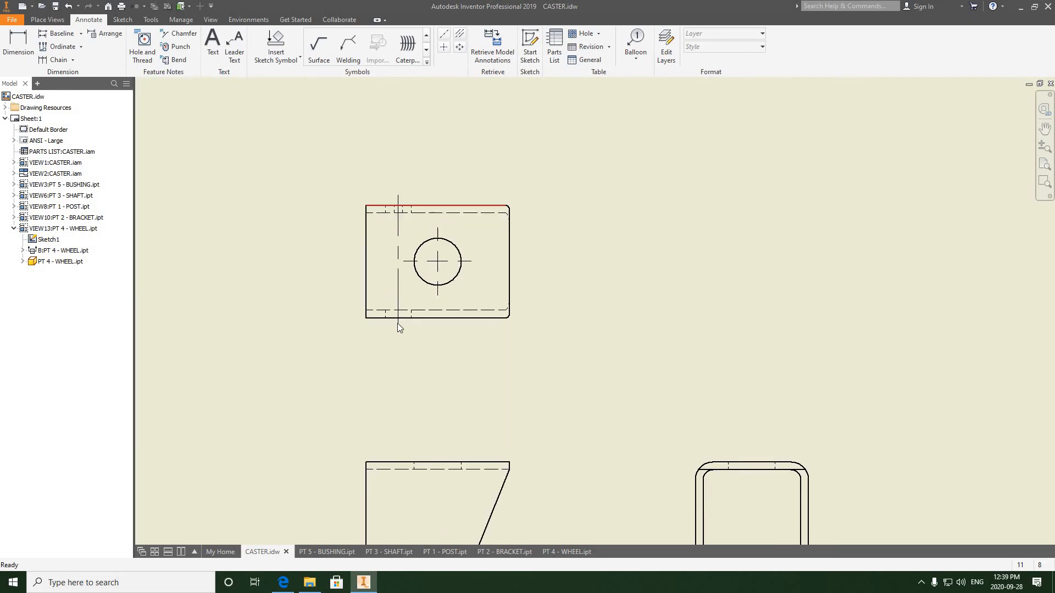
pyautogui.scroll(-3, 432, 294)
pyautogui.moveTo(432, 294); pyautogui.dragTo(421, 231, button='middle')
pyautogui.moveTo(430, 292); pyautogui.dragTo(436, 216, button='middle')
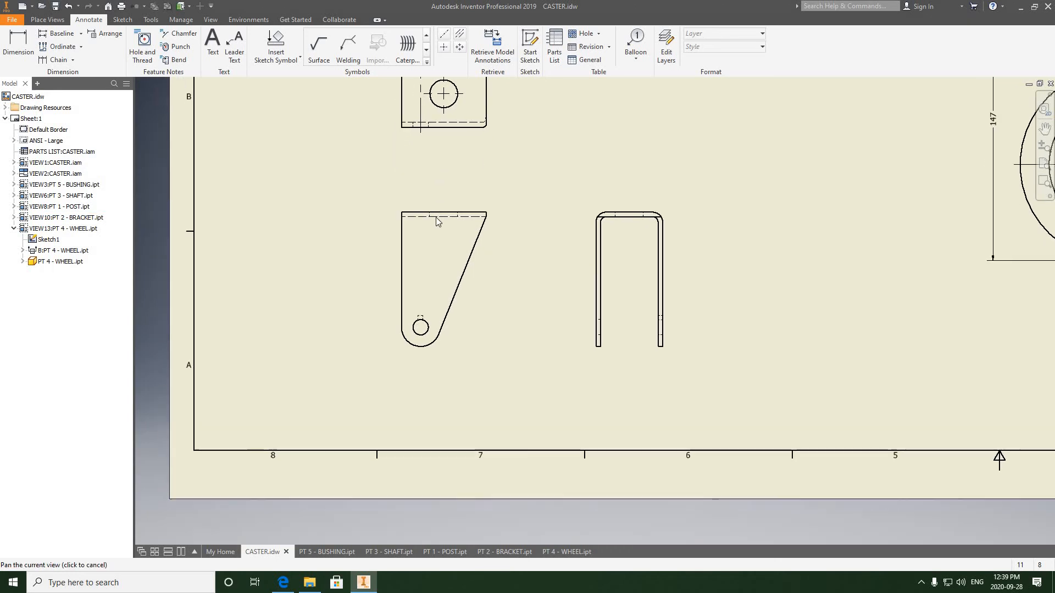
pyautogui.scroll(4, 437, 217)
pyautogui.moveTo(507, 208); pyautogui.dragTo(482, 222, button='middle')
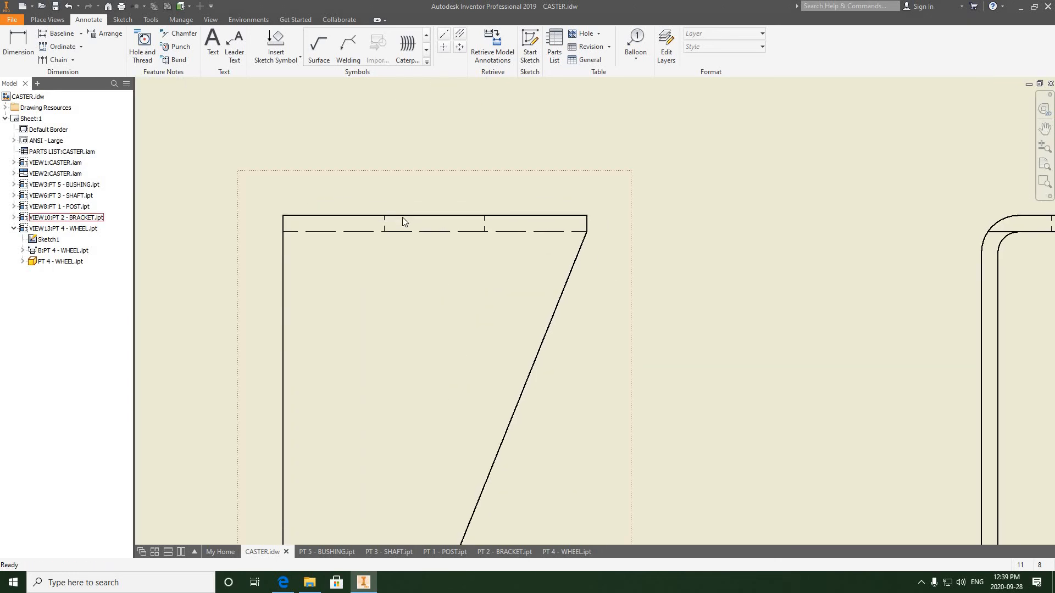
pyautogui.click(460, 34)
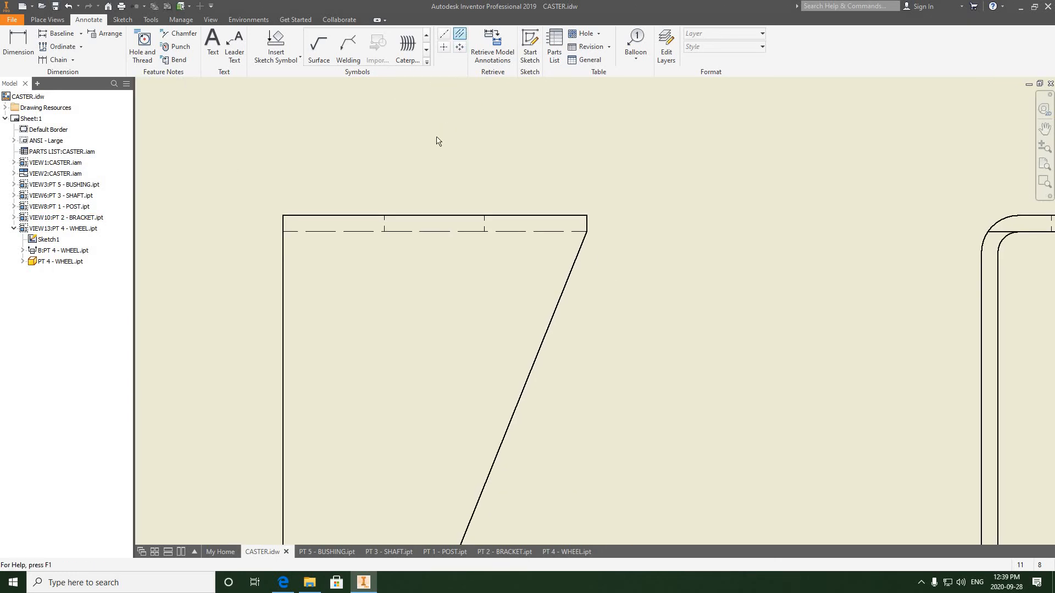
pyautogui.scroll(3, 375, 208)
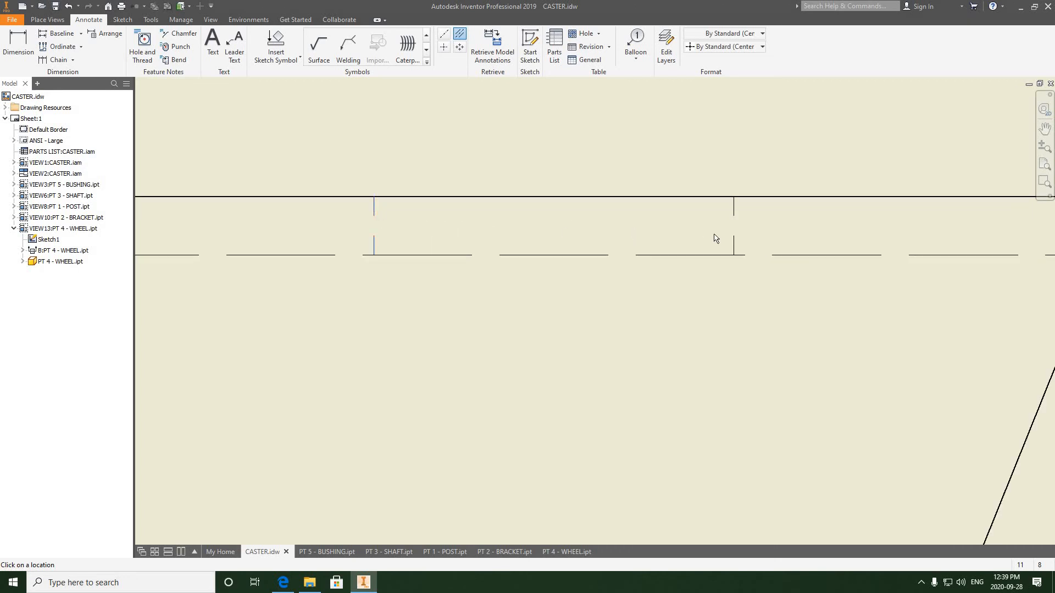
pyautogui.click(733, 208)
pyautogui.scroll(-4, 561, 238)
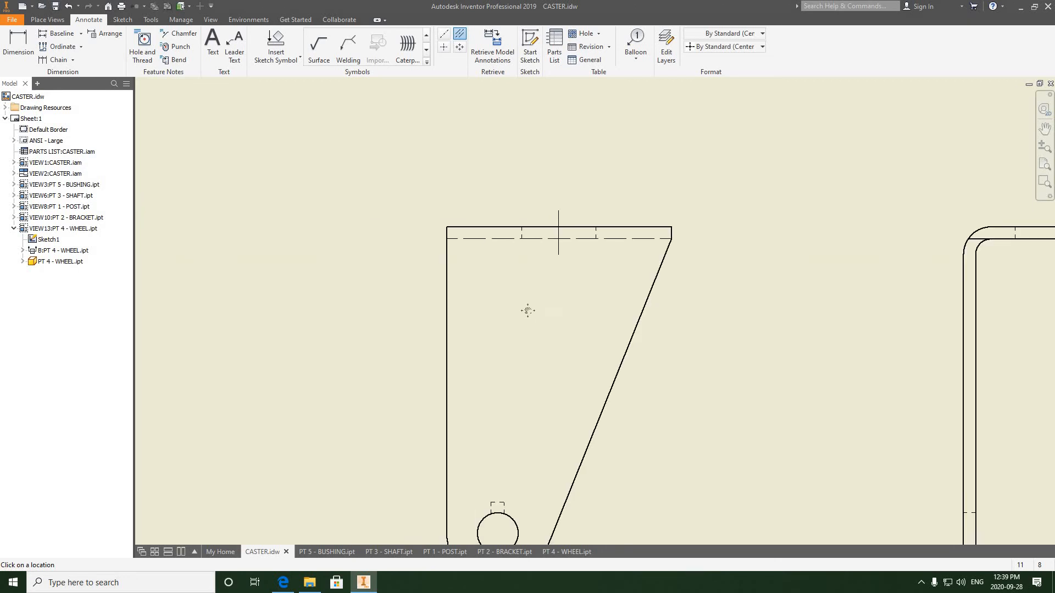
# - Add a center mark to the hole at the bottom of the bracket's front view
pyautogui.scroll(1, 440, 367)
pyautogui.scroll(2, 441, 367)
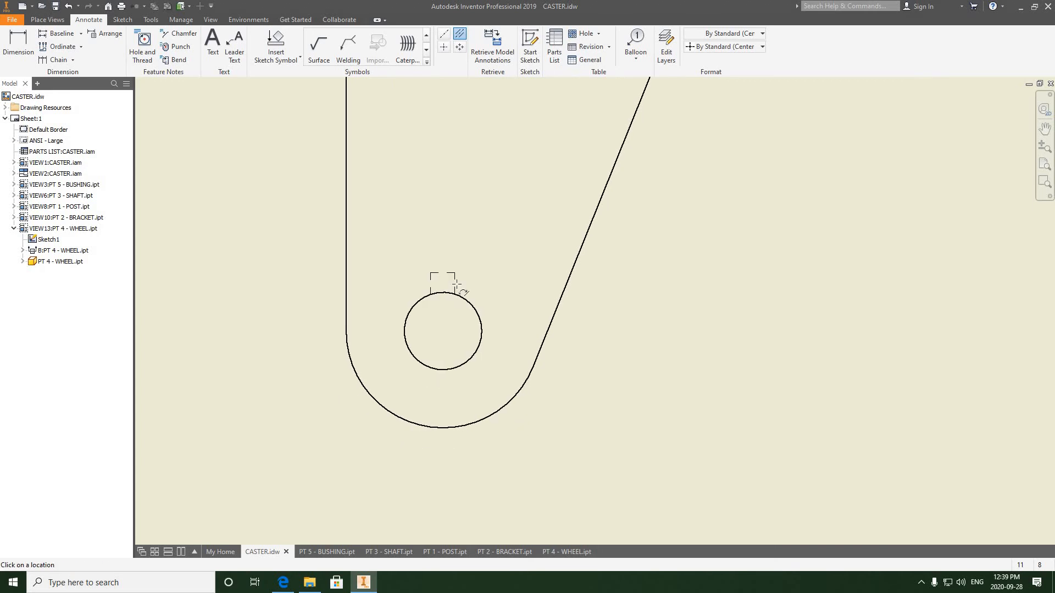
pyautogui.click(443, 47)
pyautogui.click(470, 304)
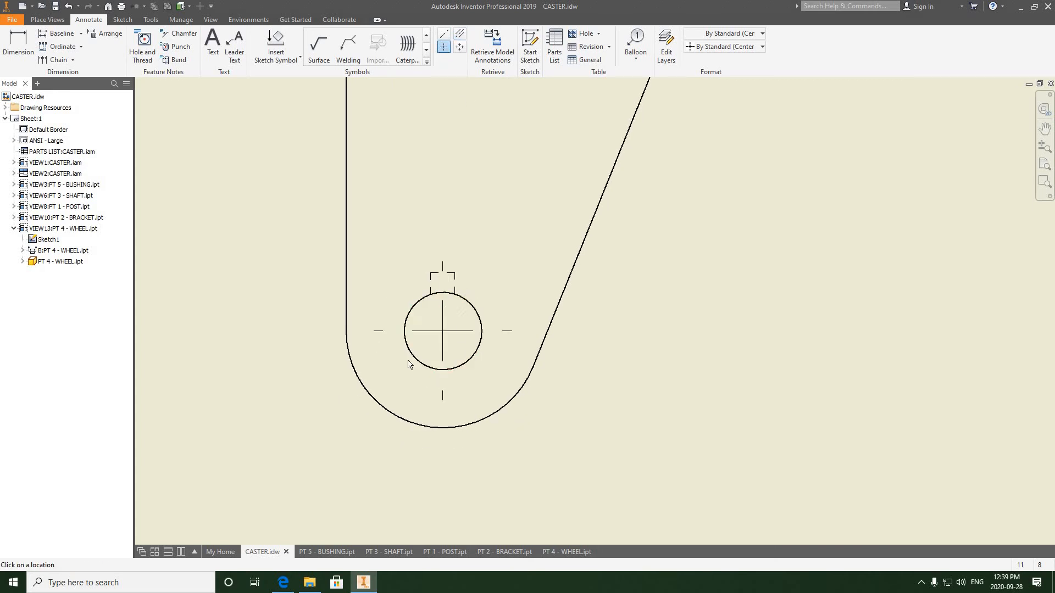
# - Add a bisector centerline between the hidden hole edges at the top of the bracket's U-shaped side view
pyautogui.scroll(-4, 438, 353)
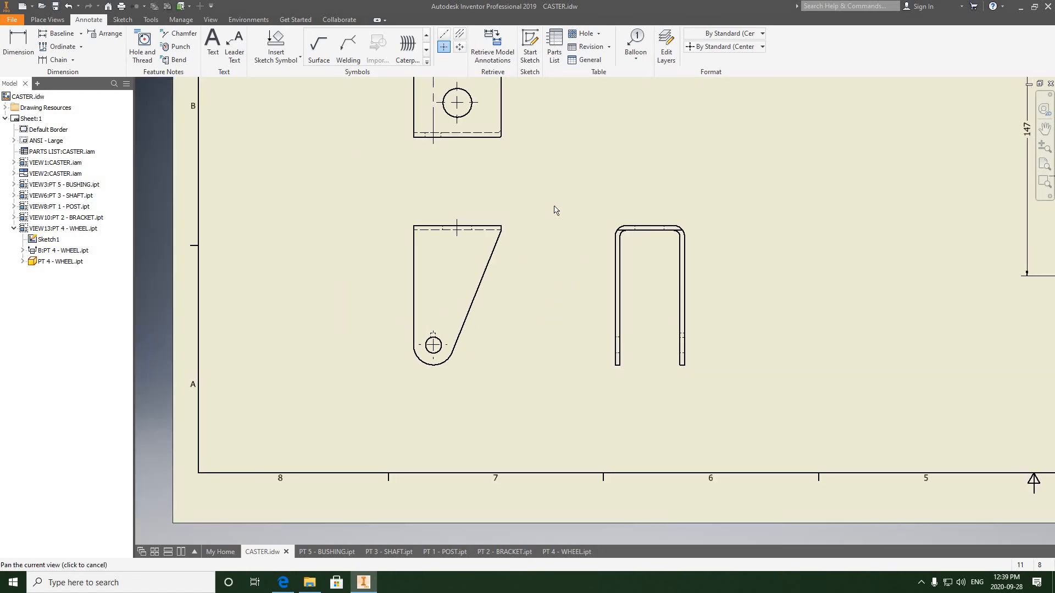
pyautogui.moveTo(556, 209); pyautogui.dragTo(462, 188, button='middle')
pyautogui.scroll(4, 549, 219)
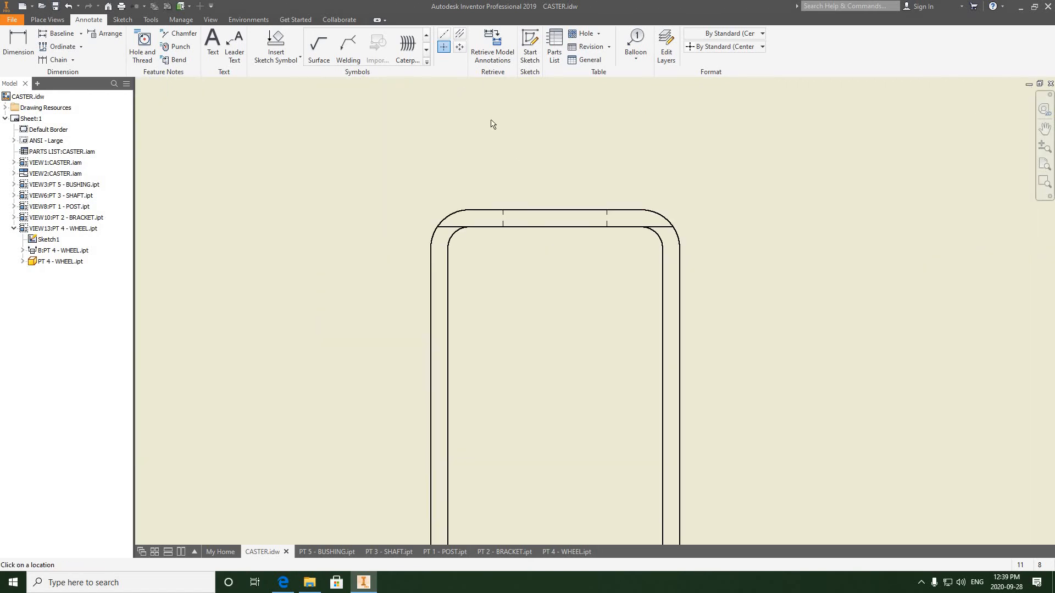
pyautogui.click(460, 34)
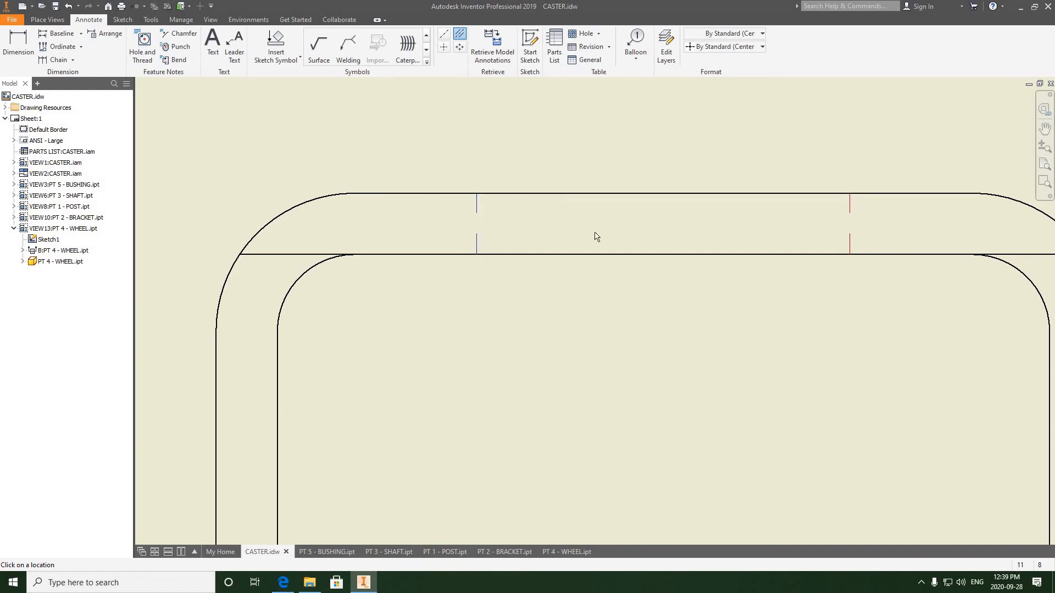
pyautogui.scroll(-5, 577, 243)
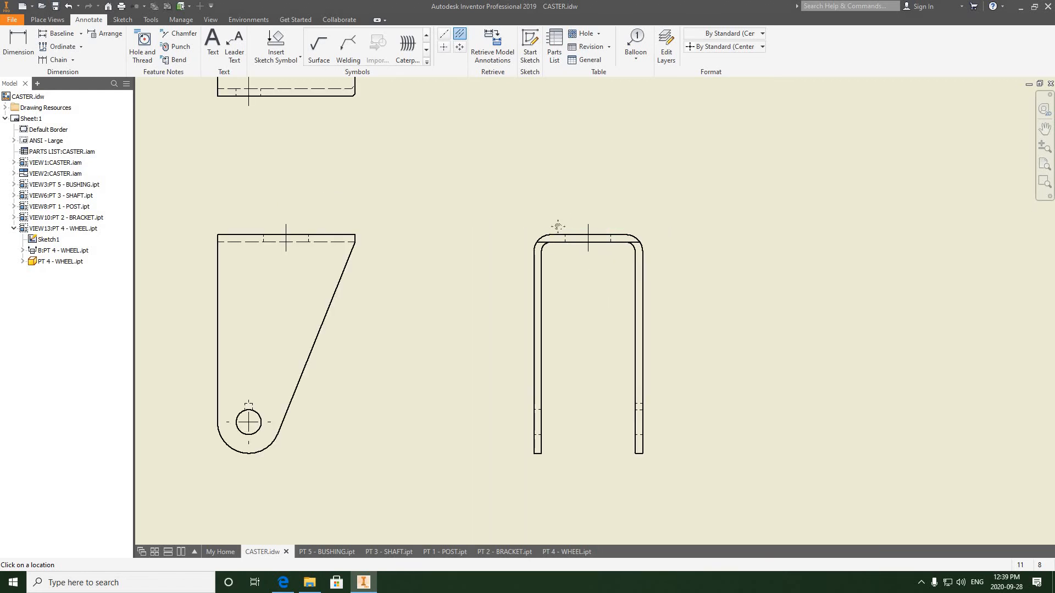
# - Add a horizontal bisector centerline through the hidden holes in the U-shaped view's legs, extending it across both legs
pyautogui.moveTo(558, 226); pyautogui.dragTo(485, 127, button='middle')
pyautogui.scroll(3, 534, 315)
pyautogui.moveTo(536, 308); pyautogui.dragTo(494, 312, button='middle')
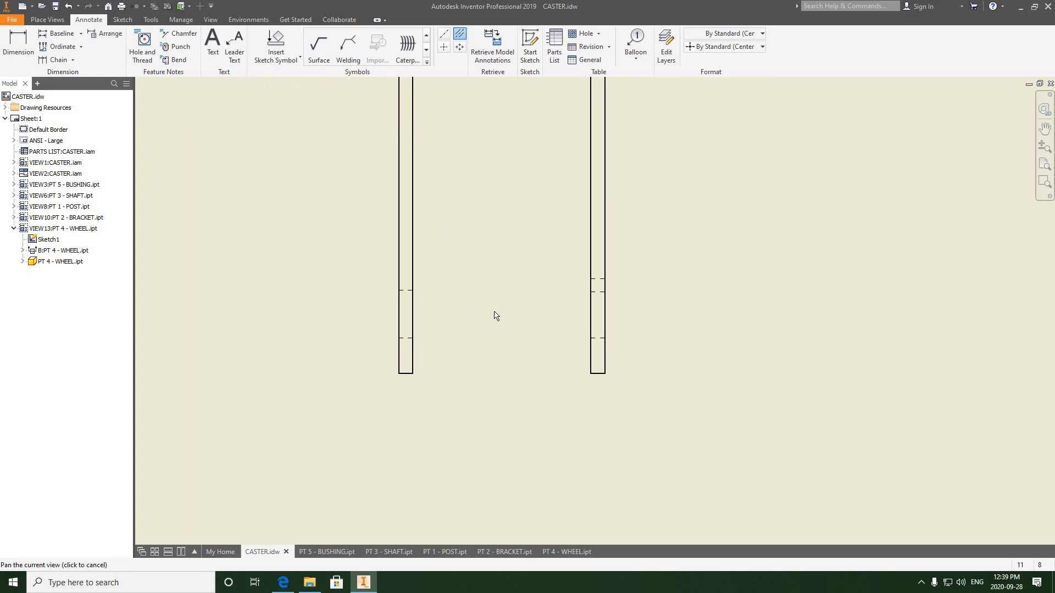
pyautogui.scroll(3, 494, 314)
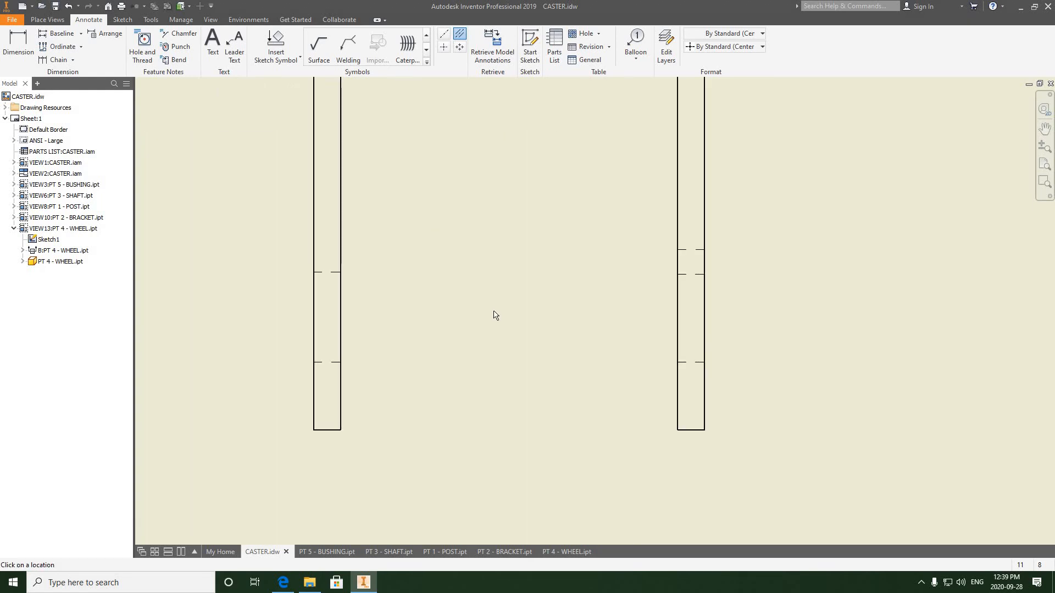
pyautogui.click(443, 34)
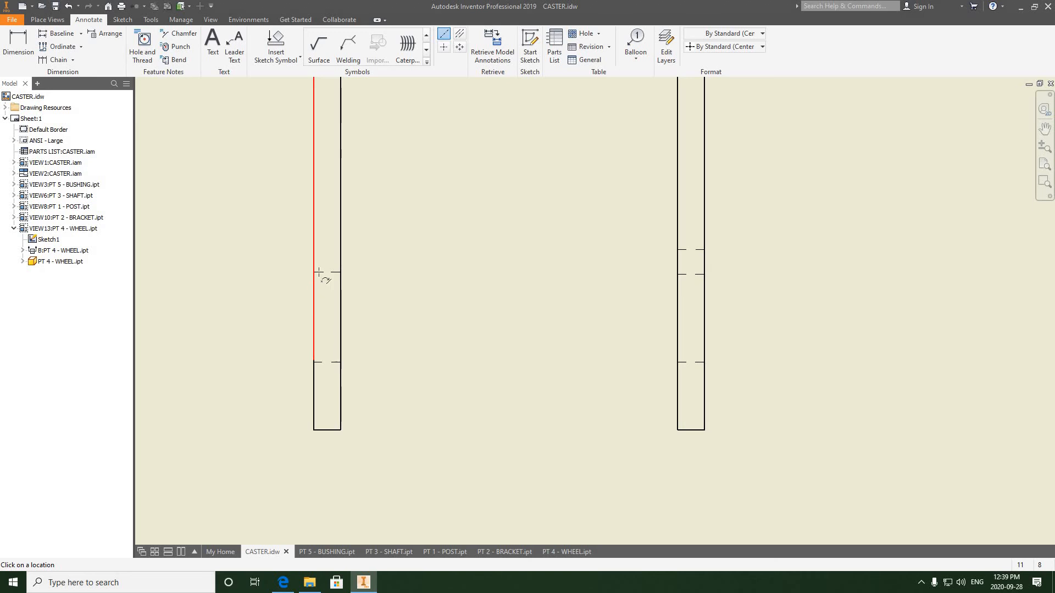
pyautogui.click(459, 34)
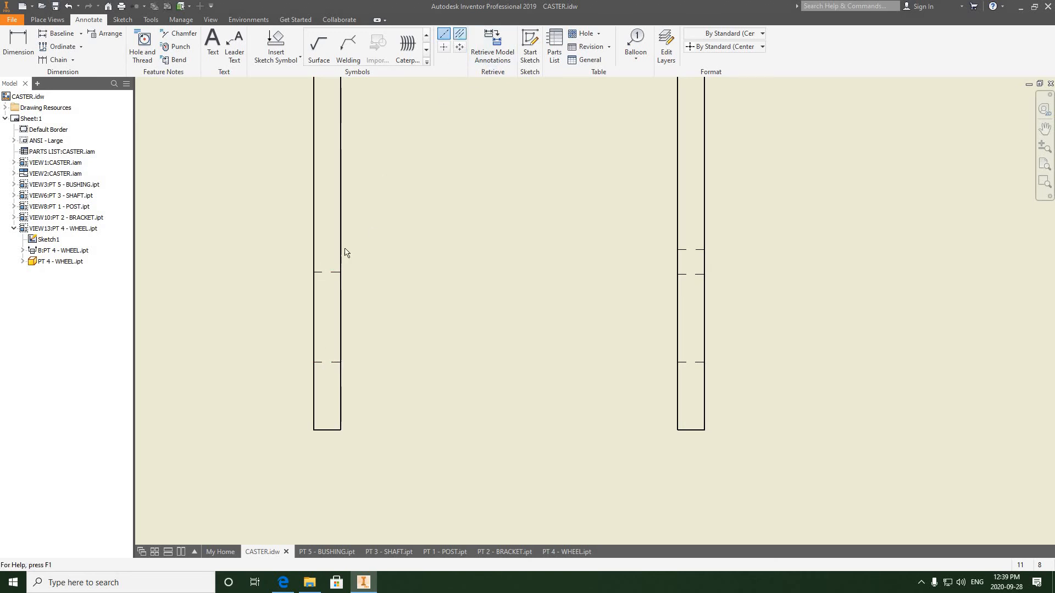
pyautogui.click(334, 362)
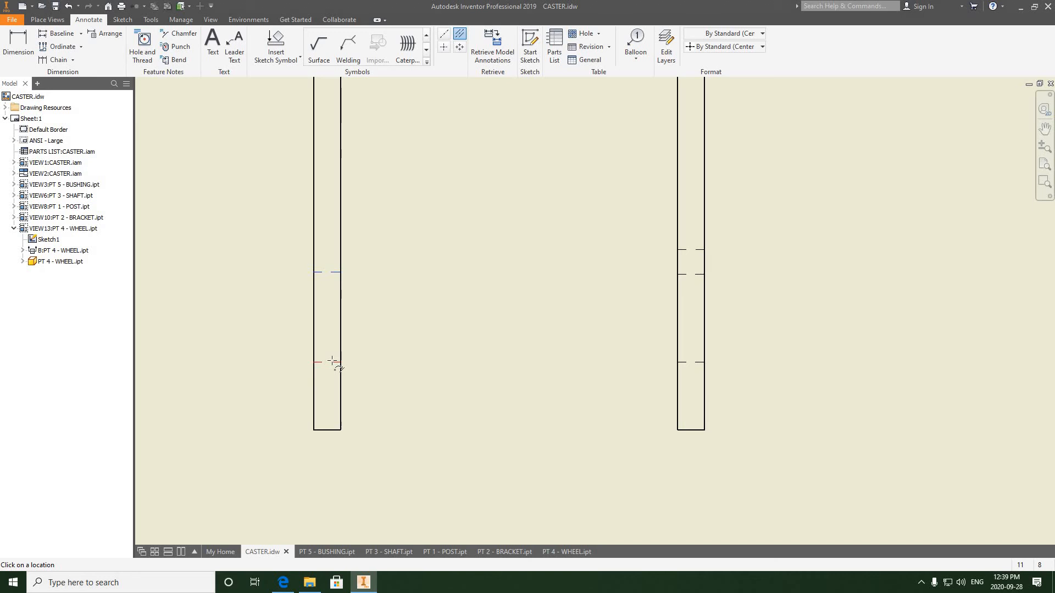
pyautogui.rightClick(404, 308)
pyautogui.click(363, 303)
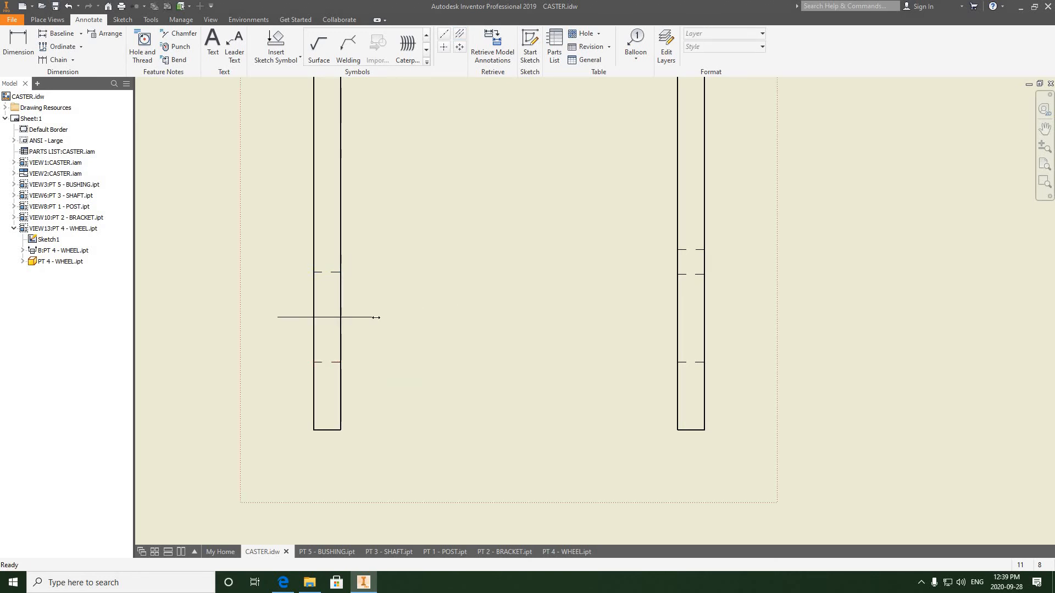
pyautogui.moveTo(376, 317); pyautogui.dragTo(730, 336)
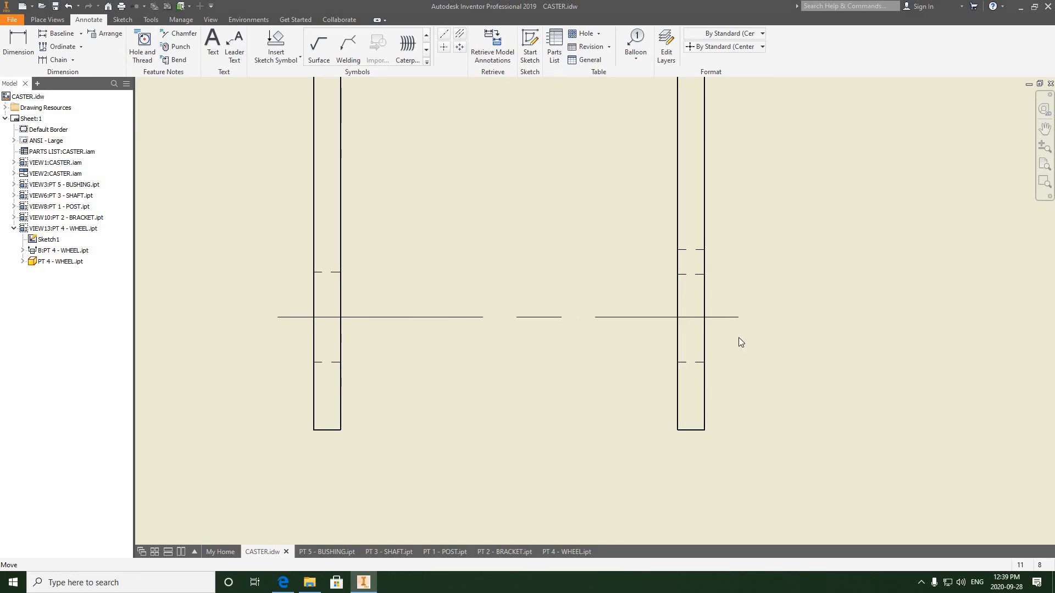
pyautogui.scroll(-5, 512, 349)
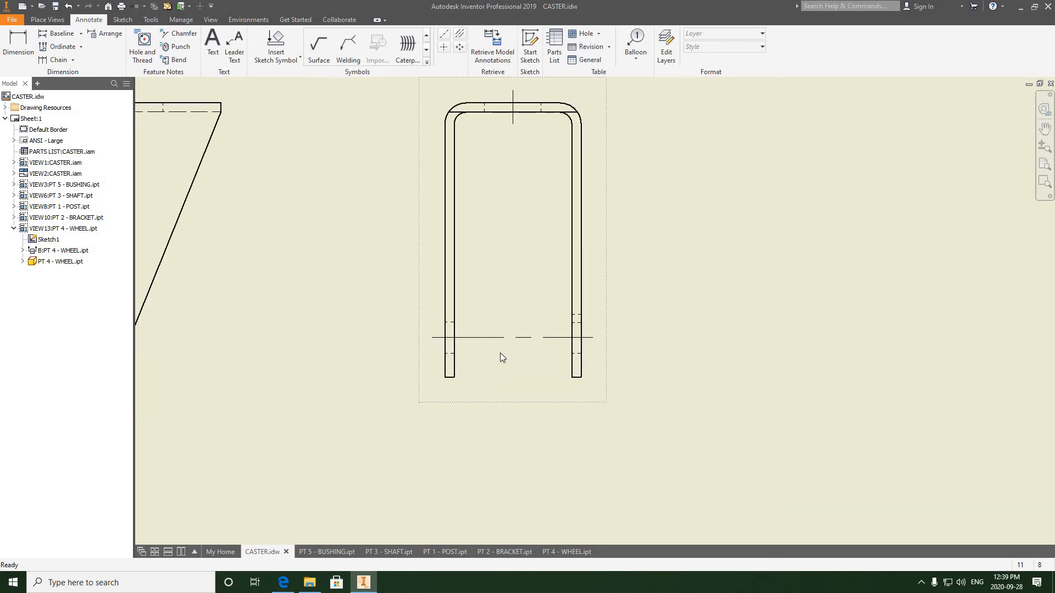
pyautogui.scroll(-4, 501, 355)
pyautogui.moveTo(484, 363); pyautogui.dragTo(421, 376, button='middle')
pyautogui.scroll(-2, 420, 376)
pyautogui.moveTo(457, 309); pyautogui.dragTo(468, 369, button='middle')
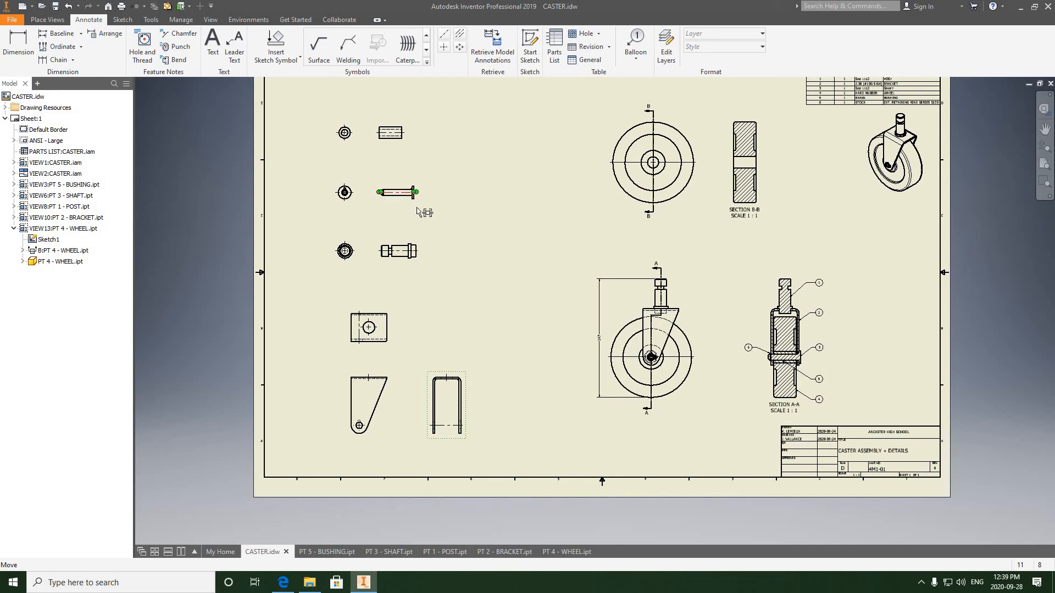
# - Examine the shaft's side view and its centerline up close
pyautogui.moveTo(426, 238); pyautogui.dragTo(427, 237, button='middle')
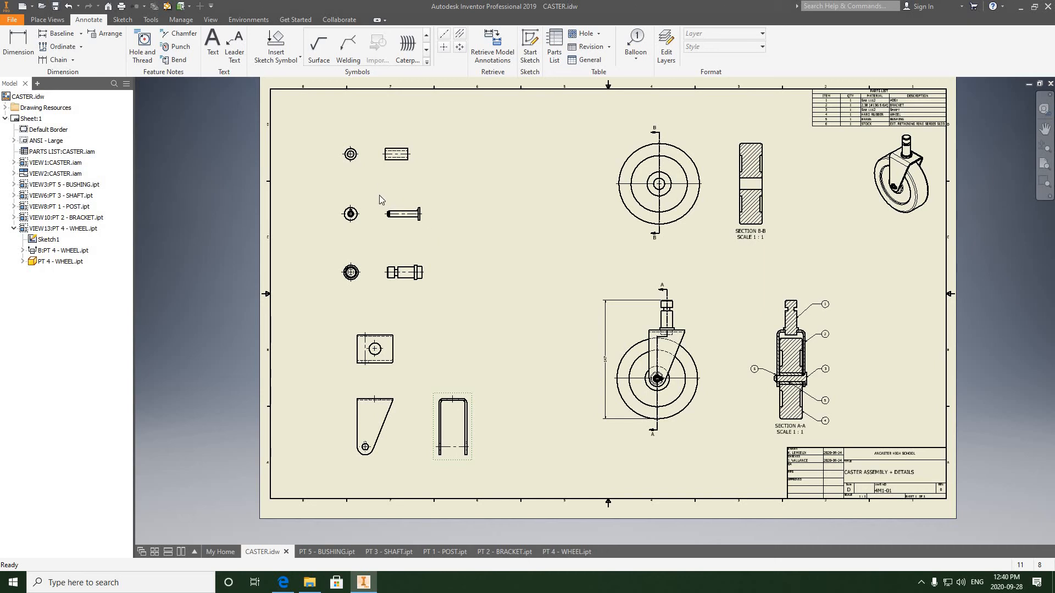
pyautogui.scroll(-5, 407, 223)
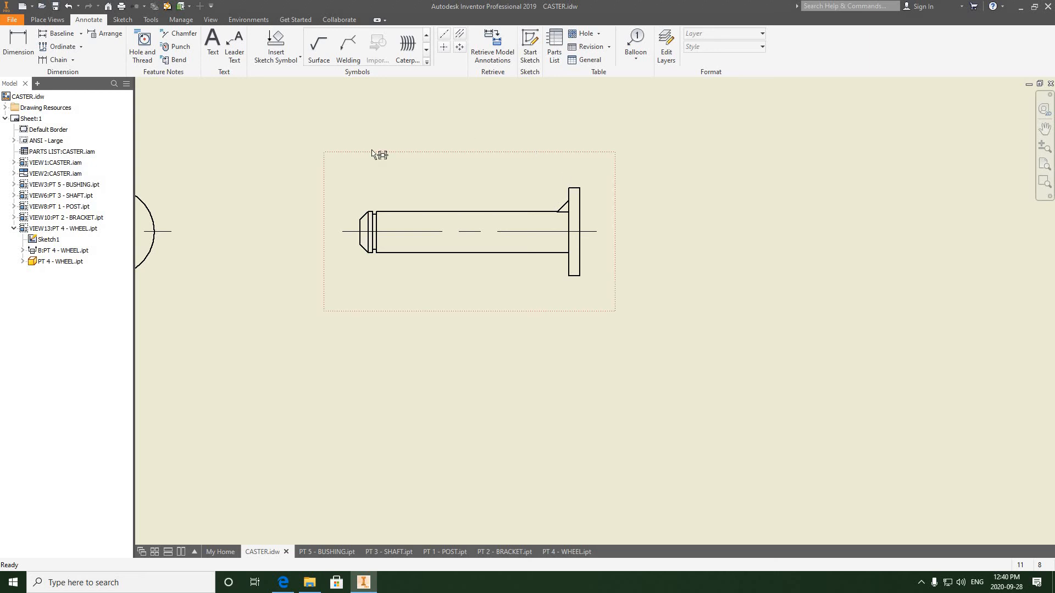
pyautogui.click(595, 231)
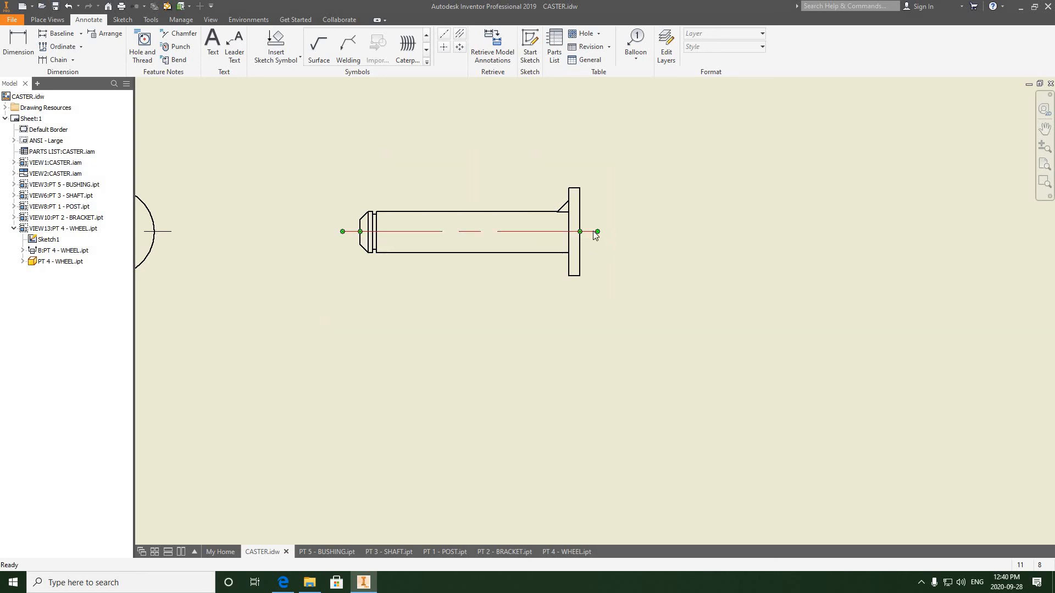
pyautogui.press('Escape')
pyautogui.scroll(3, 346, 228)
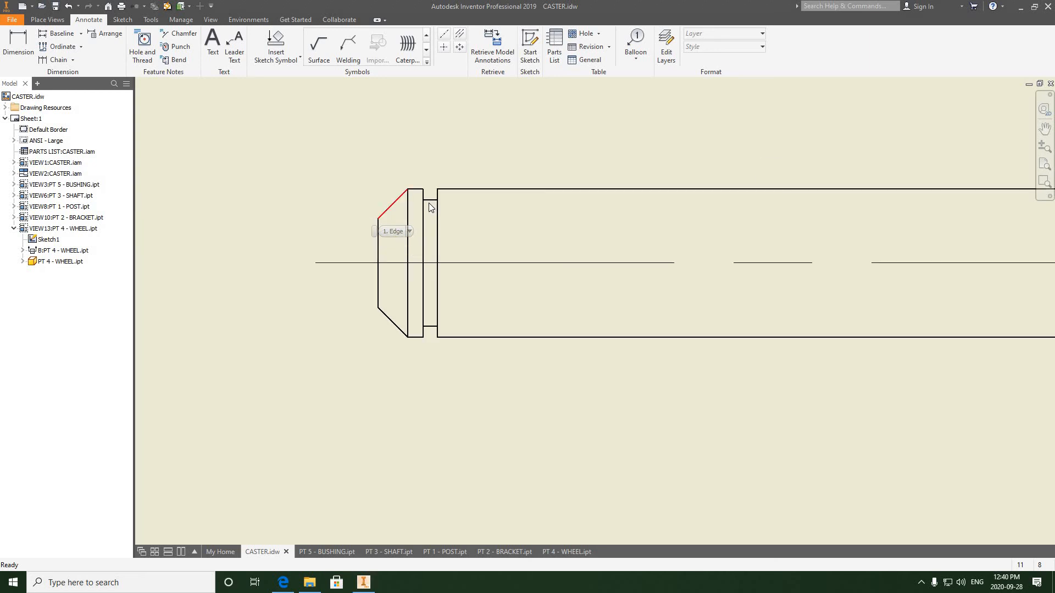
pyautogui.scroll(-6, 433, 204)
pyautogui.scroll(-4, 438, 206)
pyautogui.scroll(6, 435, 203)
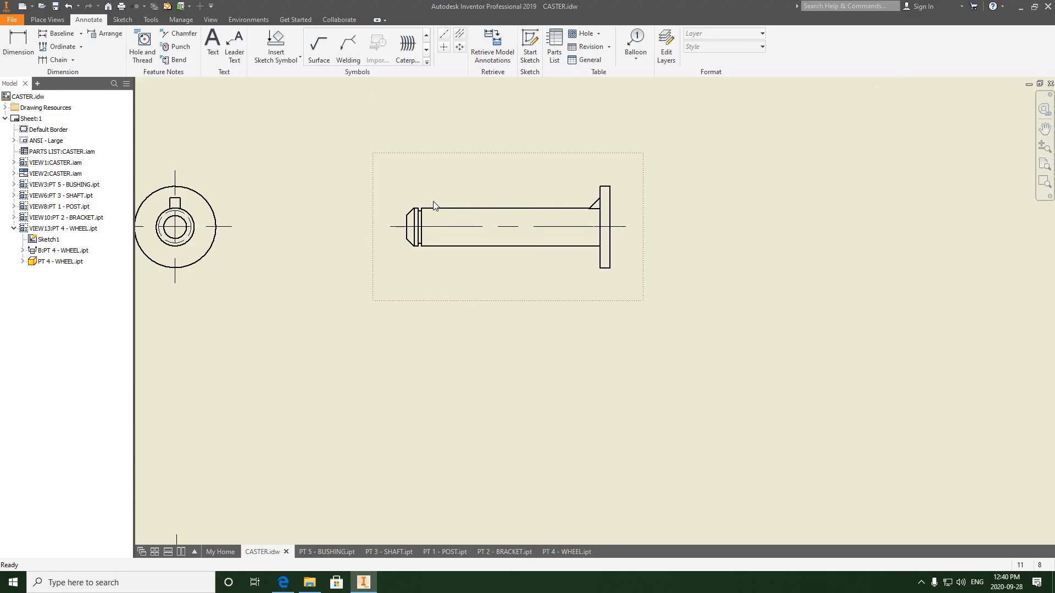
pyautogui.scroll(-5, 433, 201)
pyautogui.scroll(6, 432, 198)
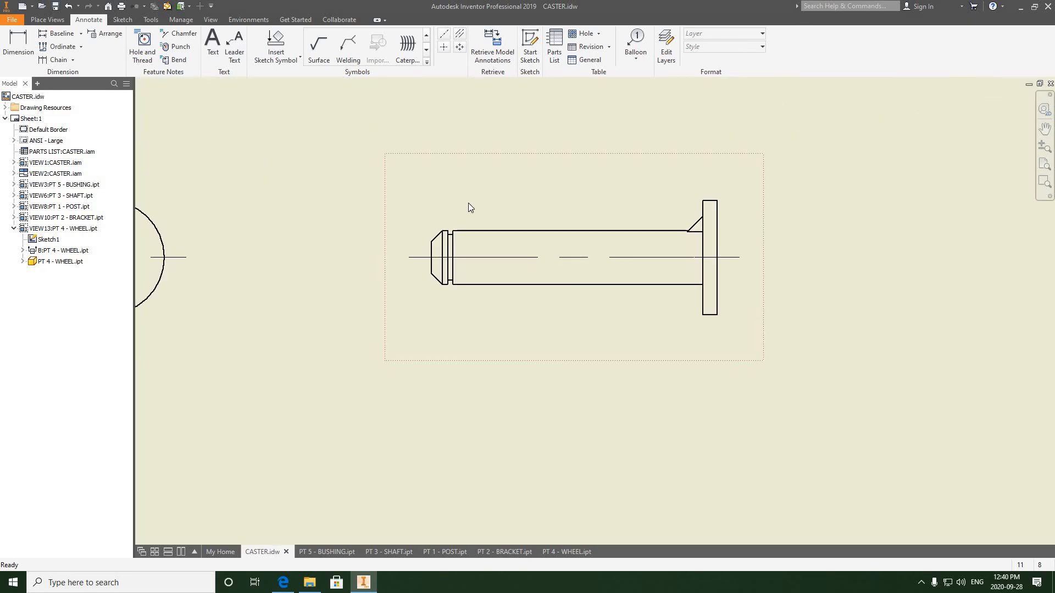
pyautogui.scroll(-3, 465, 204)
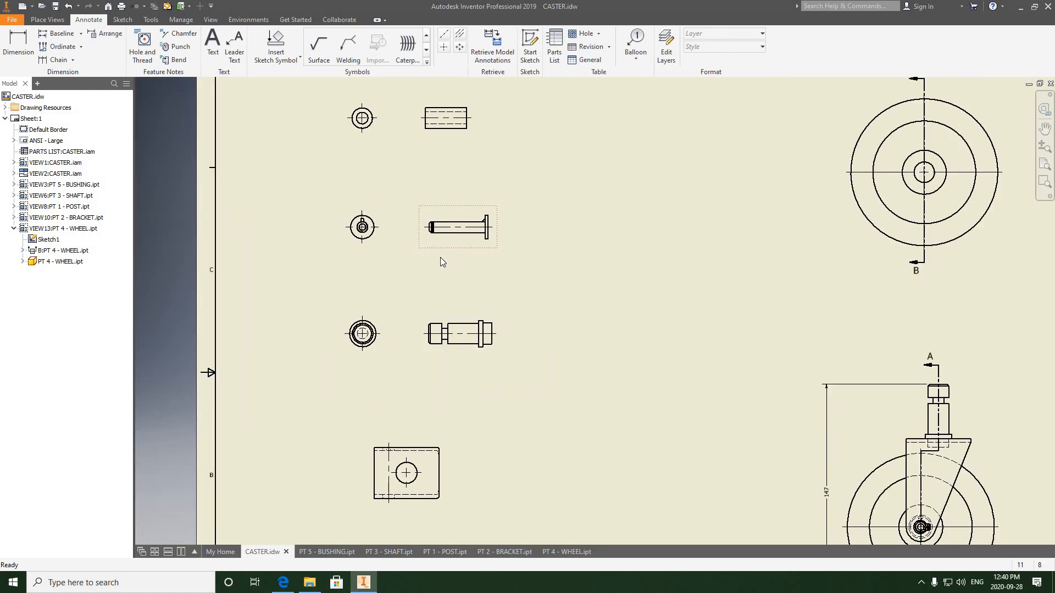
# - Try to create detail view C at 2:1 scale with a large circular fence around the shaft's chamfered end
pyautogui.moveTo(443, 255)
pyautogui.mouseDown(button='middle')
pyautogui.moveTo(430, 164)
pyautogui.moveTo(440, 231)
pyautogui.mouseUp(button='middle')
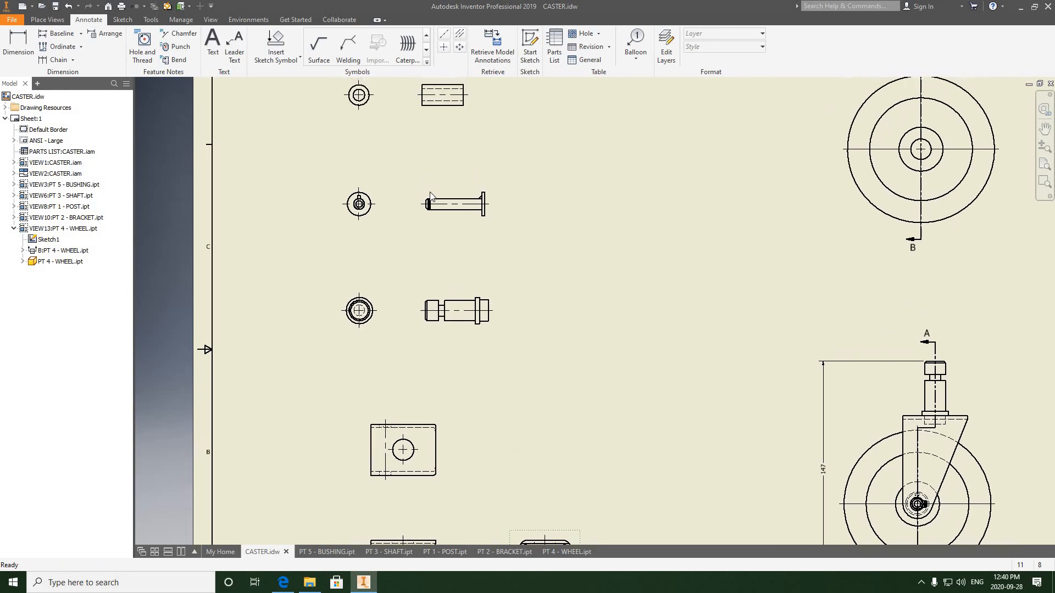
pyautogui.scroll(4, 430, 196)
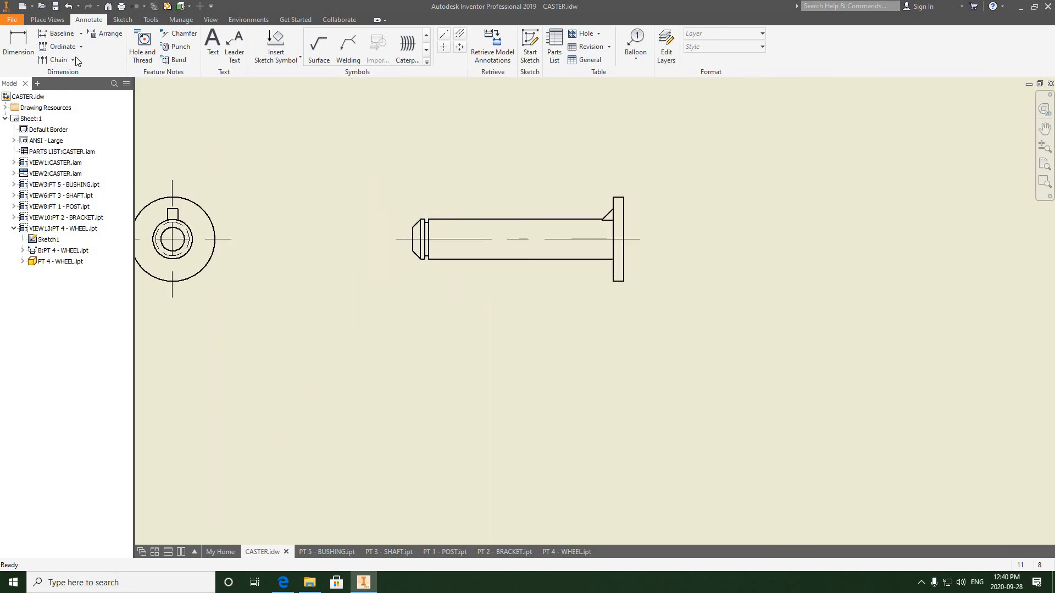
pyautogui.click(53, 22)
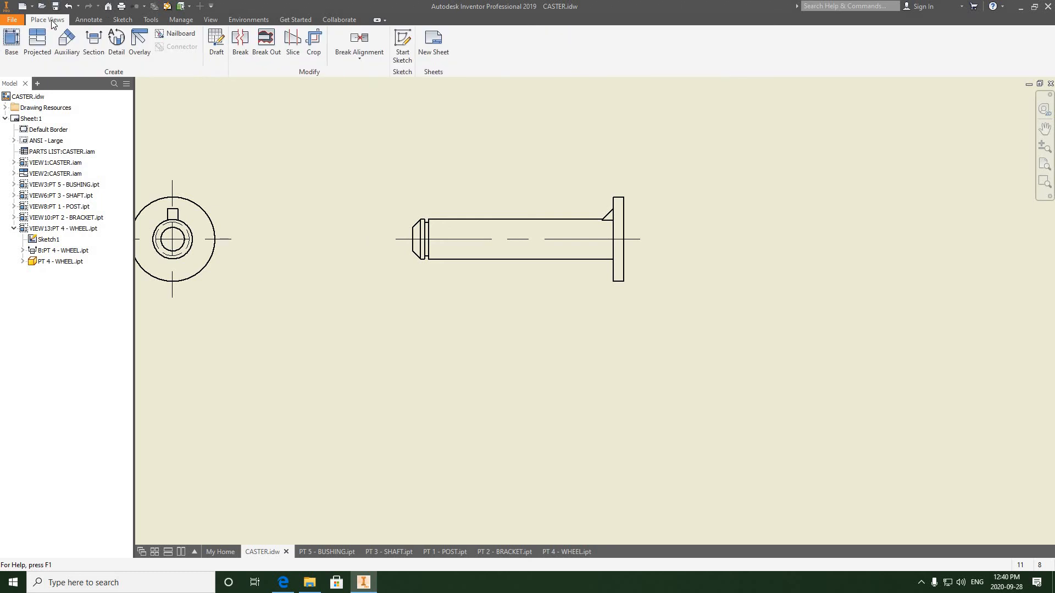
pyautogui.click(116, 43)
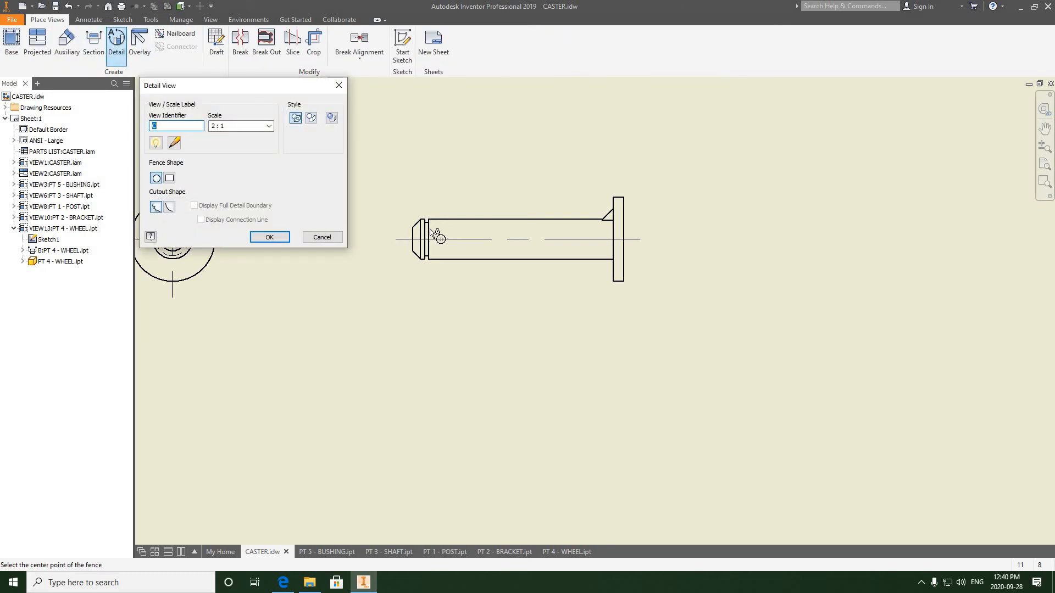
pyautogui.scroll(3, 486, 248)
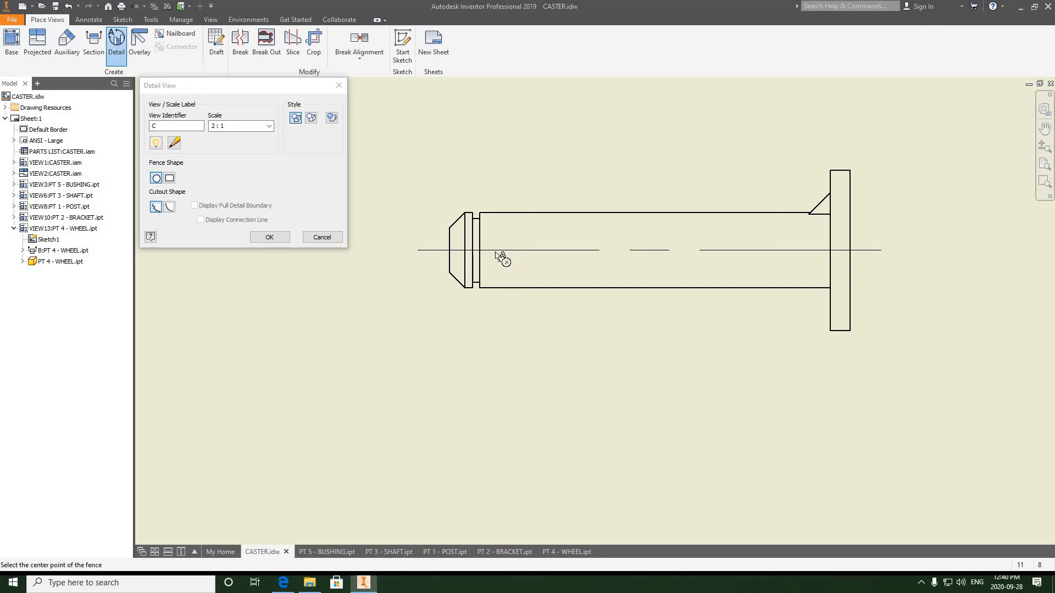
pyautogui.click(505, 248)
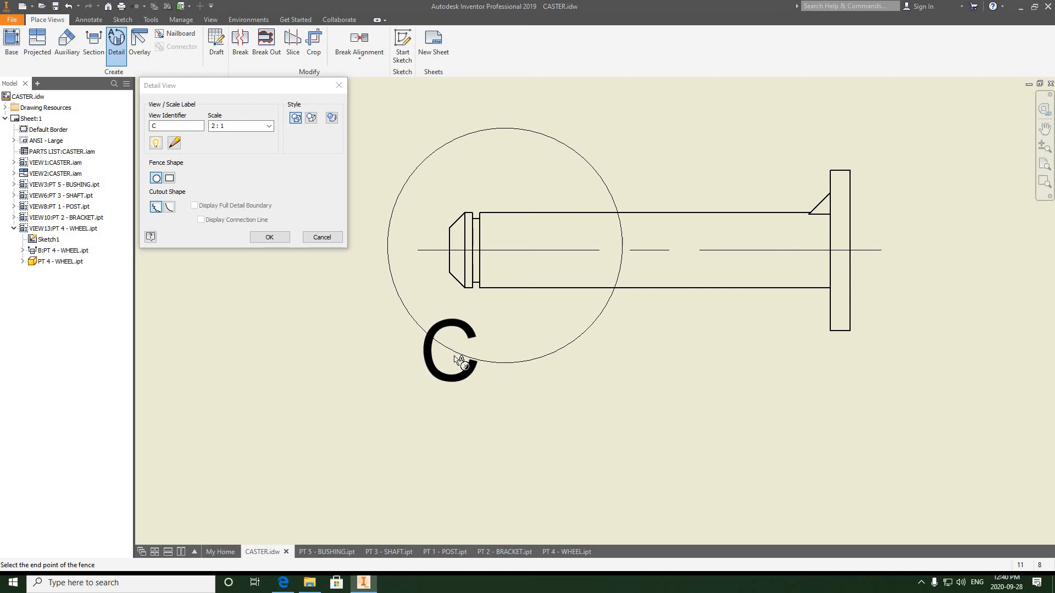
pyautogui.click(463, 356)
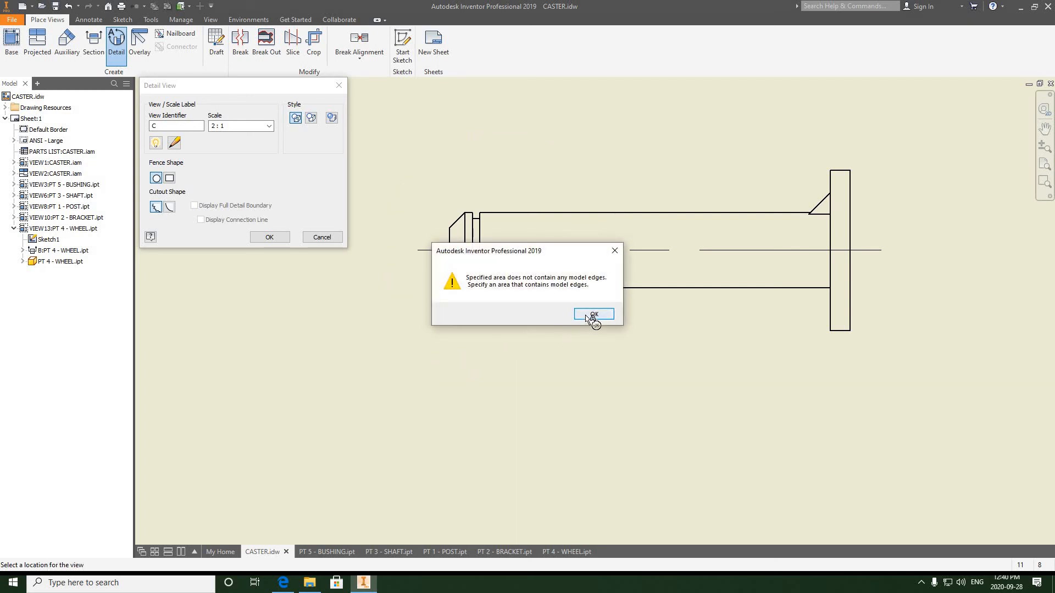
pyautogui.click(591, 315)
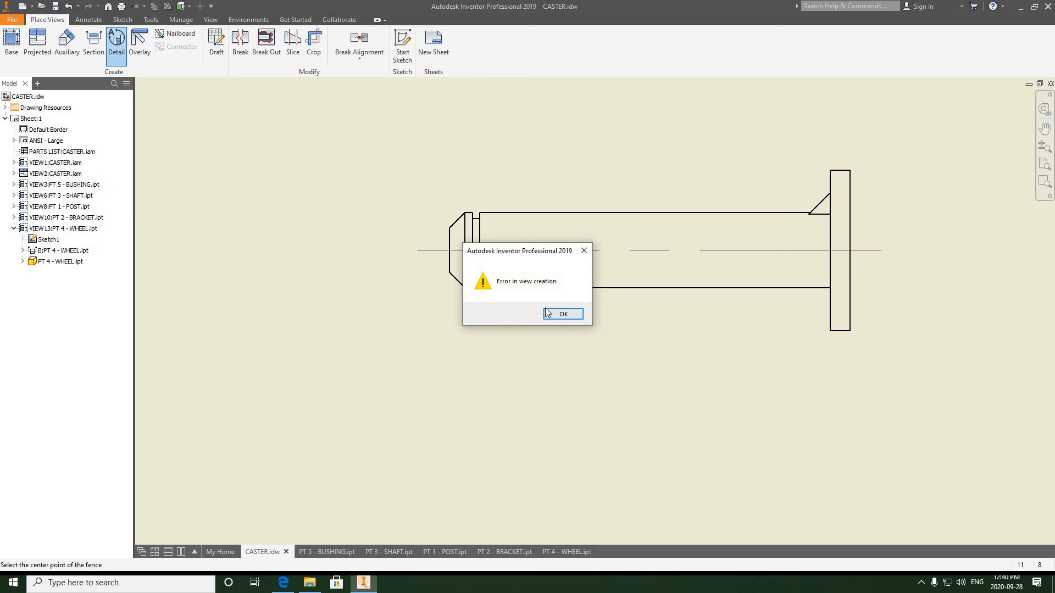
pyautogui.click(550, 313)
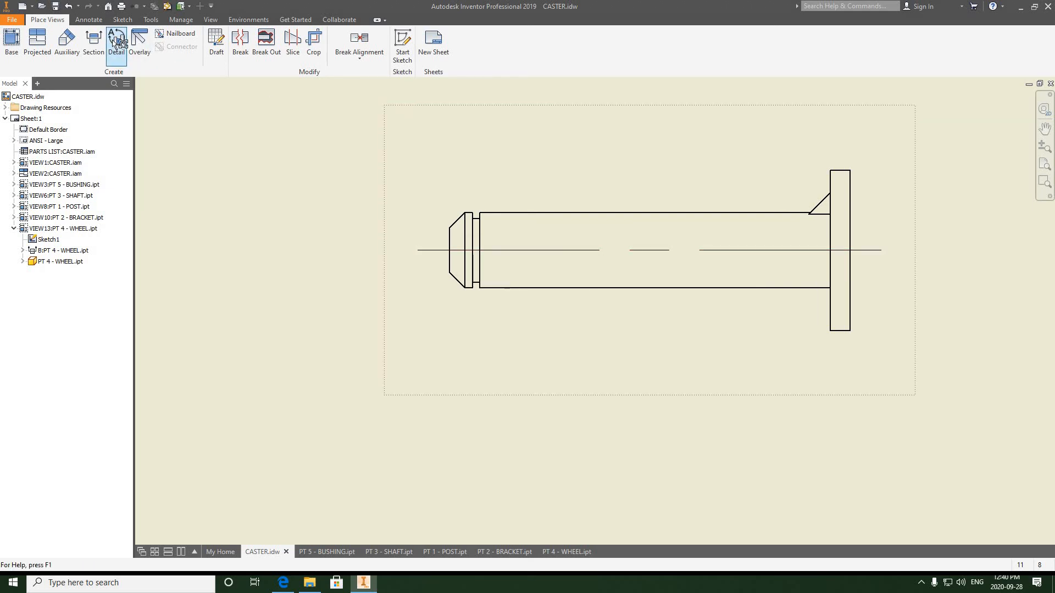
# - Create detail view C at 2:1 scale of the shaft's chamfered end, placing it right of the shaft's side view
pyautogui.click(116, 42)
pyautogui.click(491, 247)
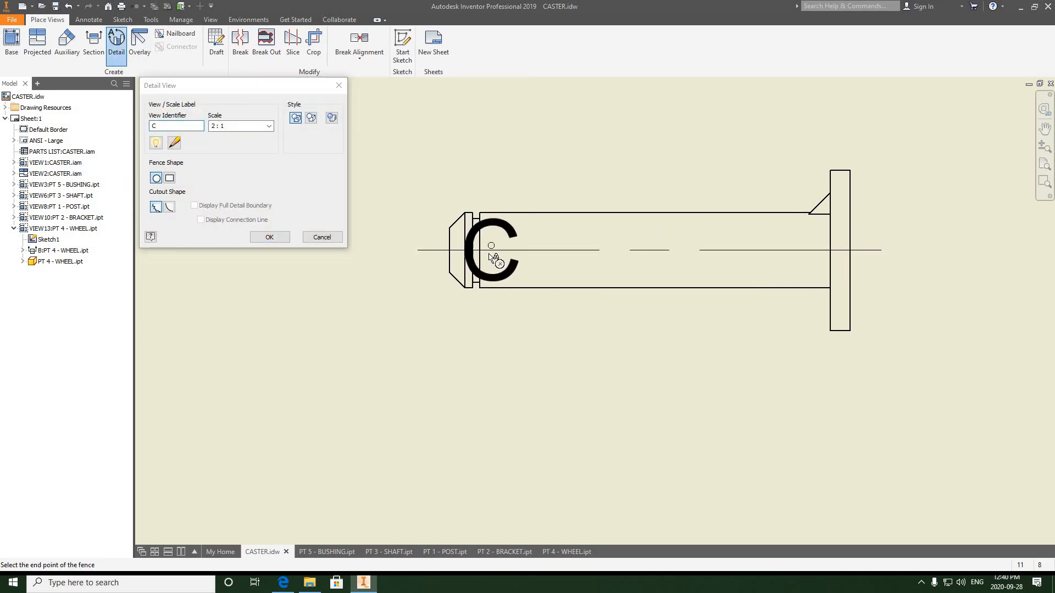
pyautogui.click(463, 322)
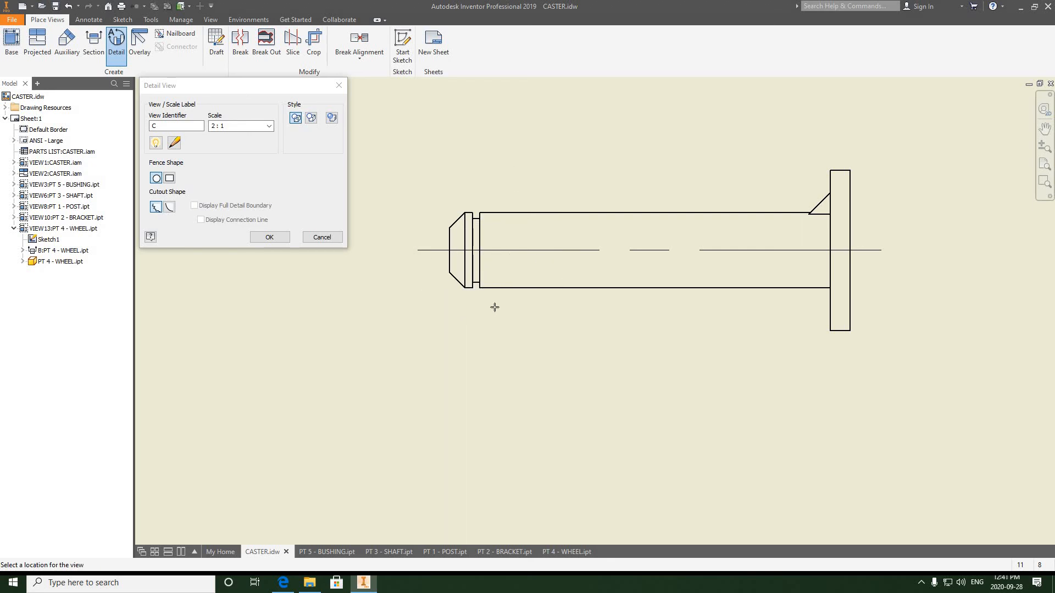
pyautogui.scroll(-4, 522, 291)
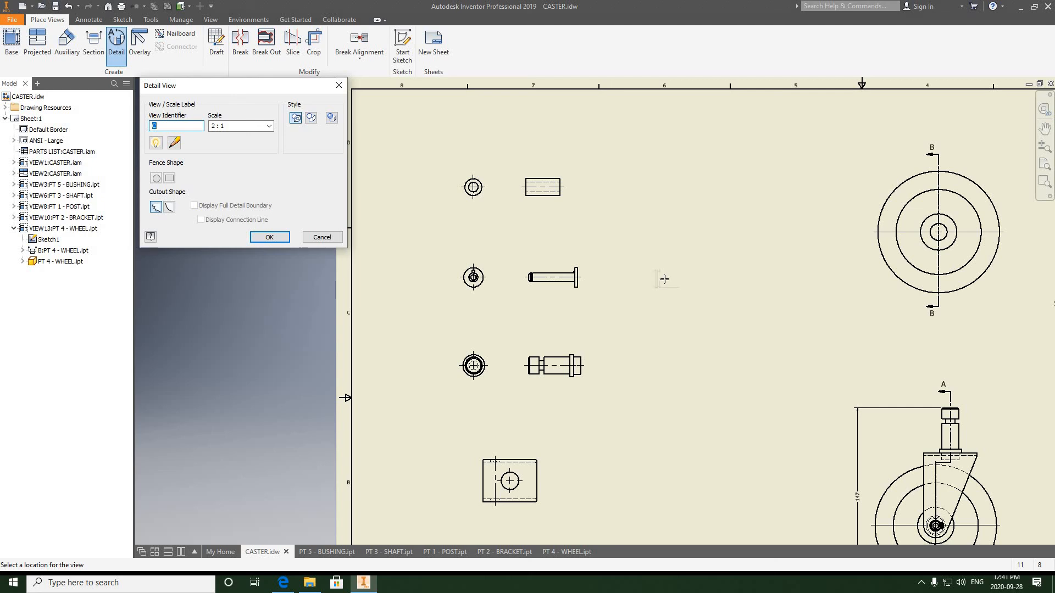
pyautogui.click(667, 278)
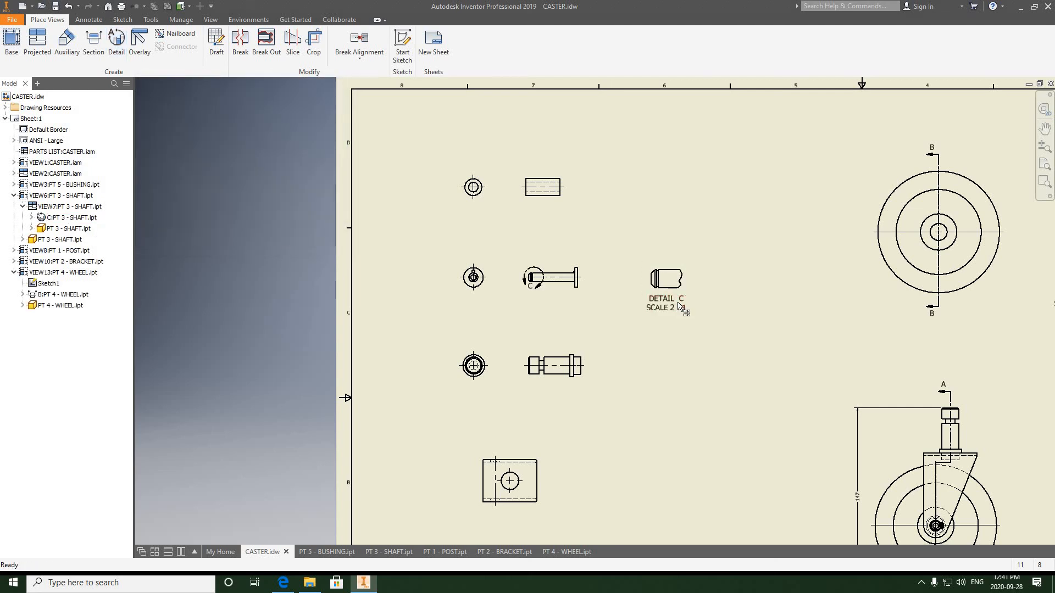
# - Inspect detail view C and its label up close
pyautogui.scroll(3, 683, 308)
pyautogui.scroll(-2, 673, 277)
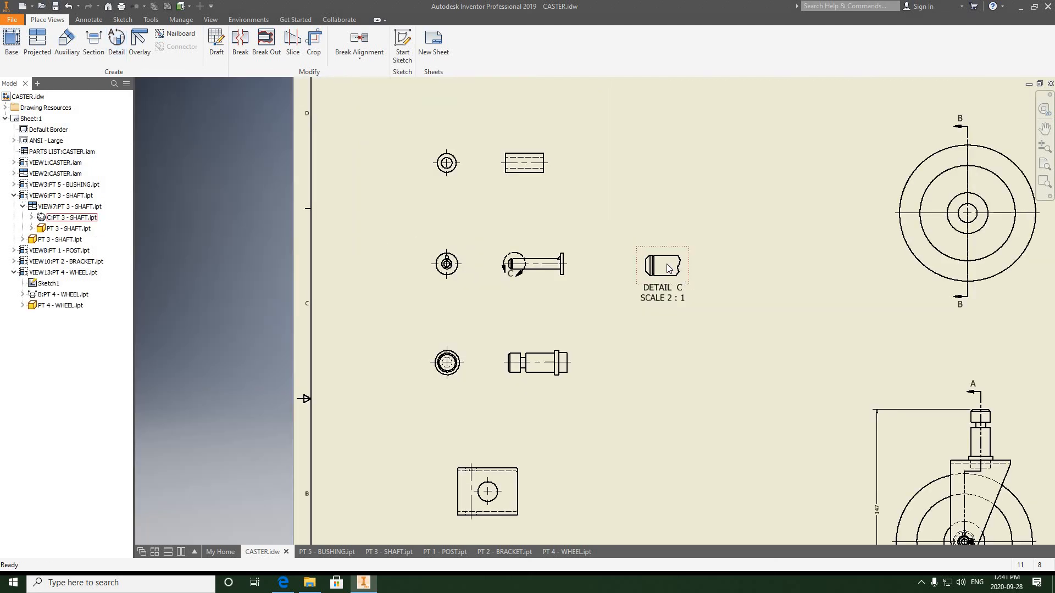
pyautogui.scroll(3, 666, 269)
pyautogui.scroll(-2, 663, 274)
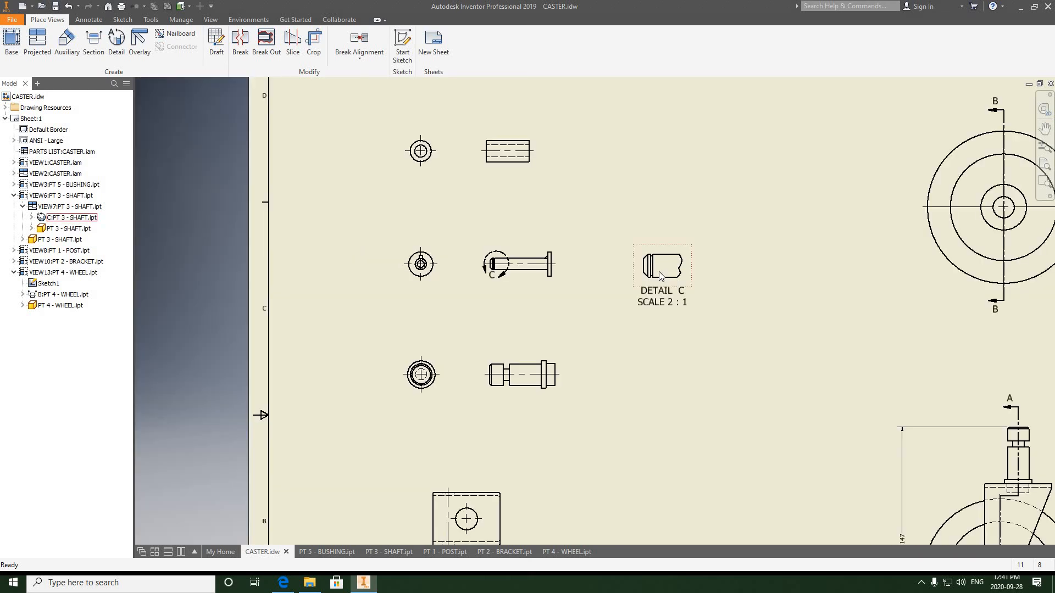
pyautogui.scroll(2, 654, 261)
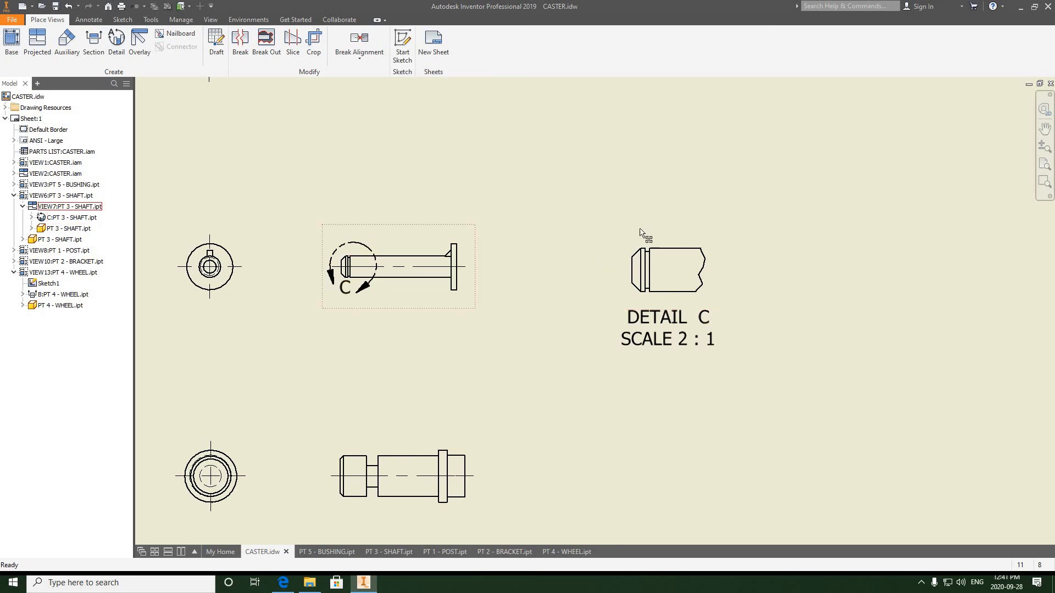
pyautogui.scroll(-4, 580, 292)
# - Examine the bracket's front and side views and its hole up close
pyautogui.moveTo(560, 197); pyautogui.dragTo(486, 35, button='middle')
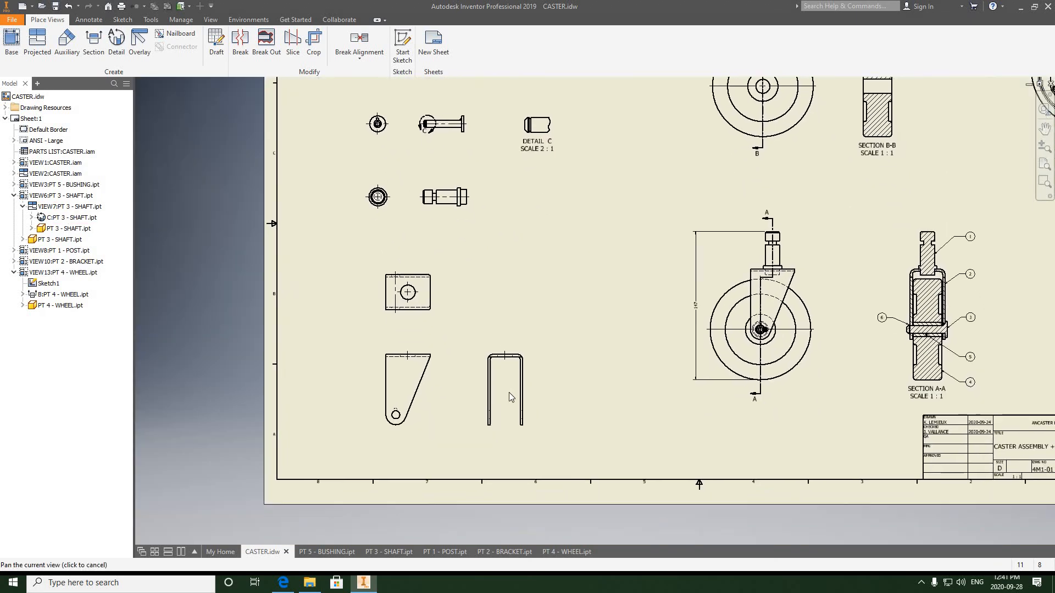
pyautogui.moveTo(517, 309); pyautogui.dragTo(519, 212, button='middle')
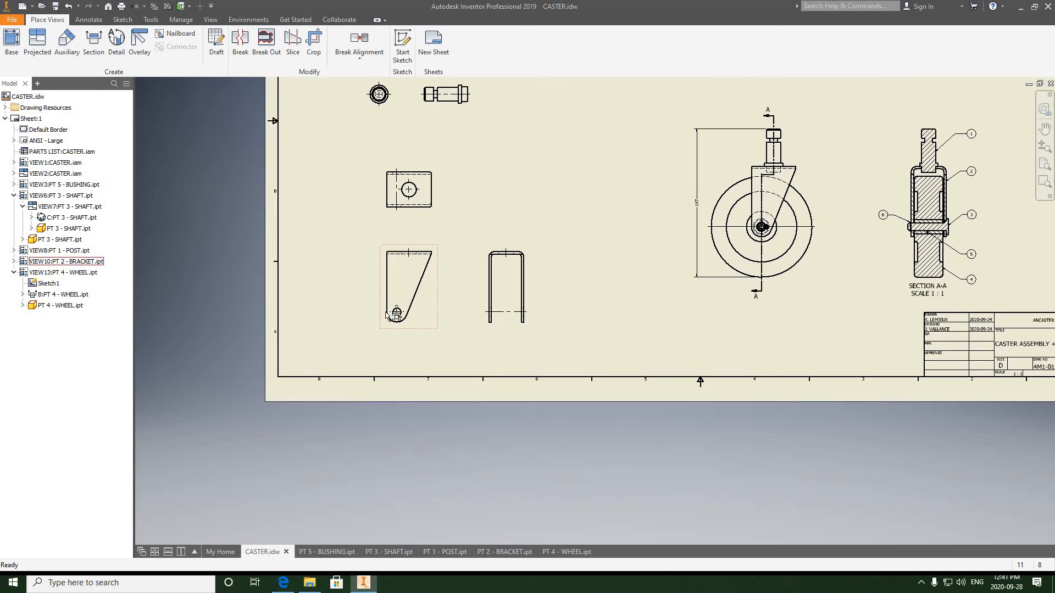
pyautogui.scroll(5, 388, 315)
pyautogui.scroll(2, 452, 295)
pyautogui.scroll(-2, 453, 299)
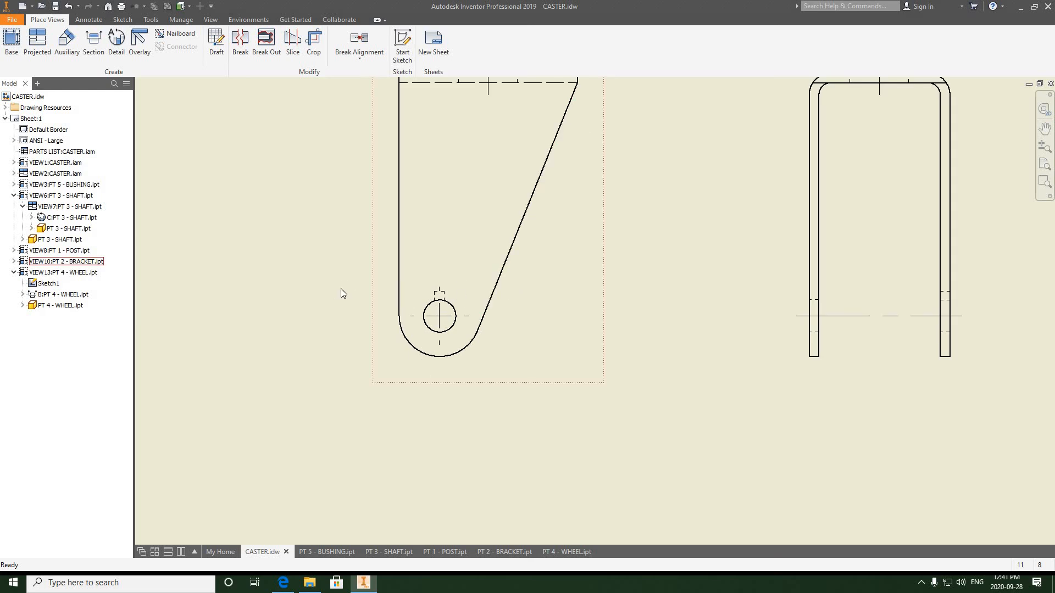
pyautogui.moveTo(462, 292); pyautogui.dragTo(276, 292, button='middle')
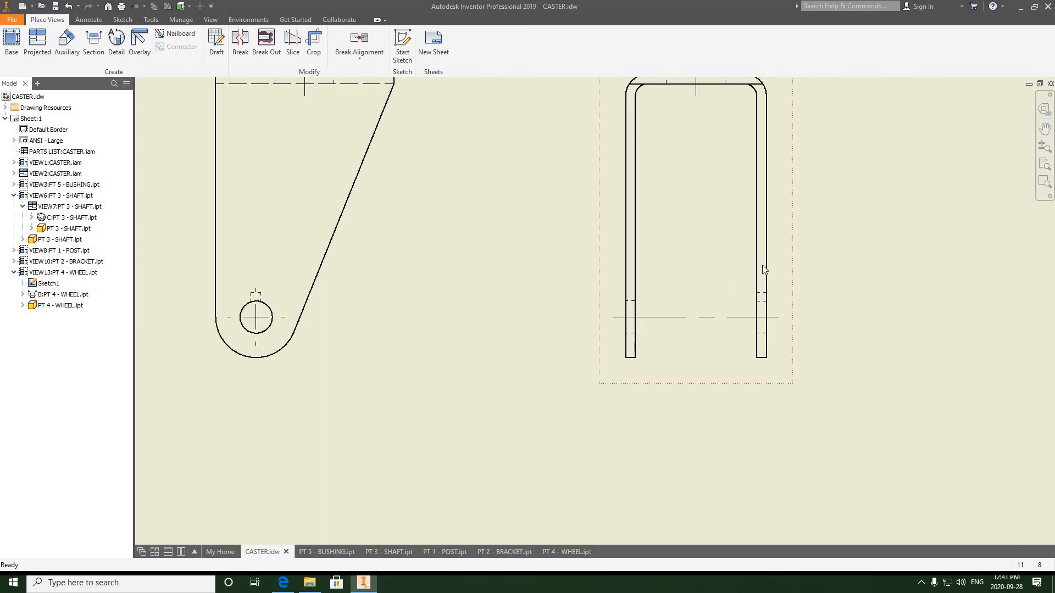
pyautogui.moveTo(256, 291); pyautogui.dragTo(393, 275, button='middle')
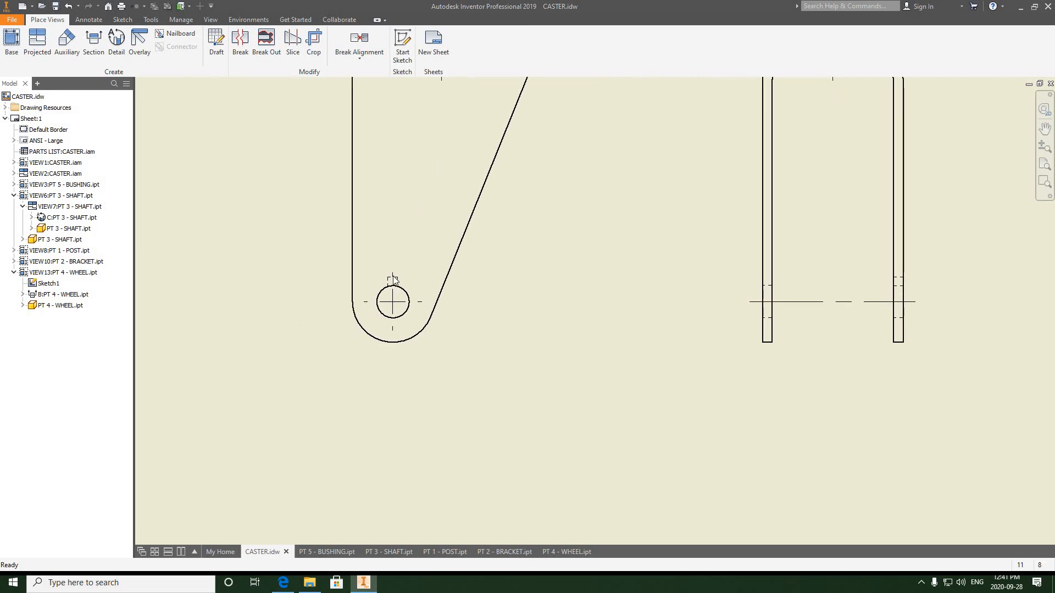
pyautogui.scroll(3, 393, 279)
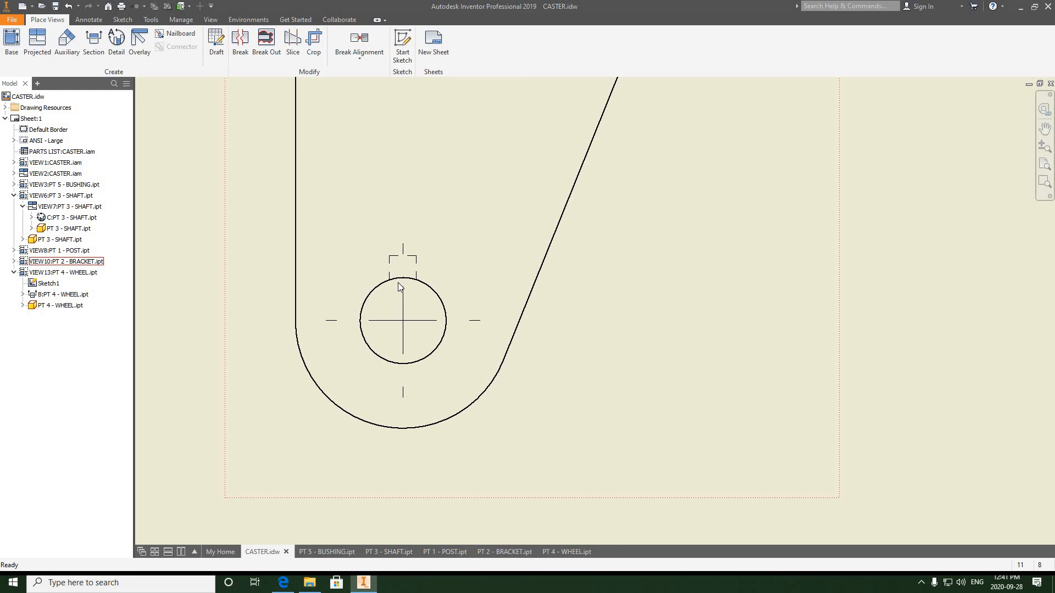
pyautogui.scroll(6, 400, 282)
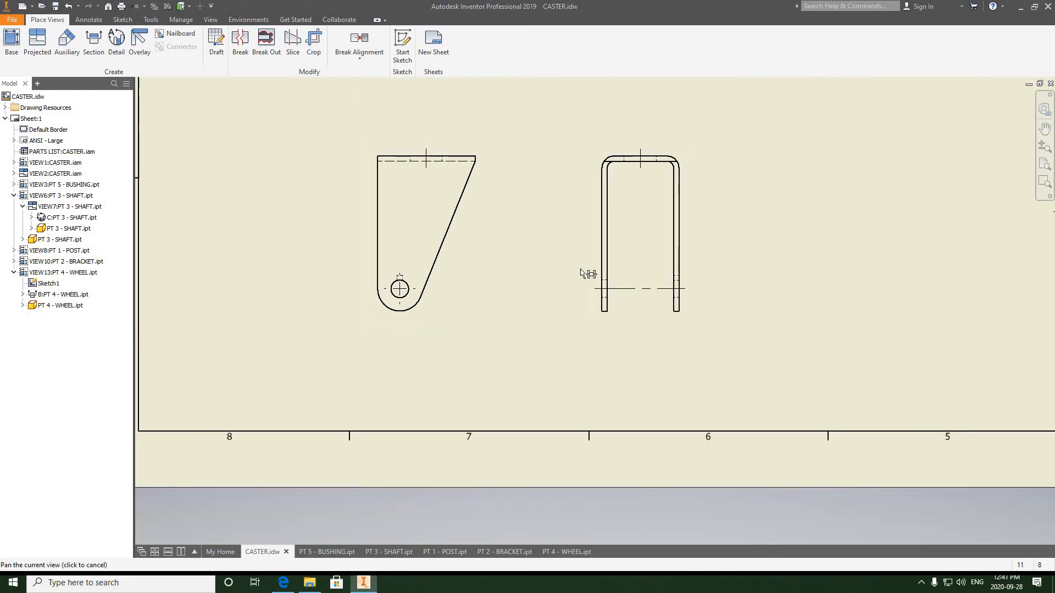
pyautogui.scroll(-2, 575, 269)
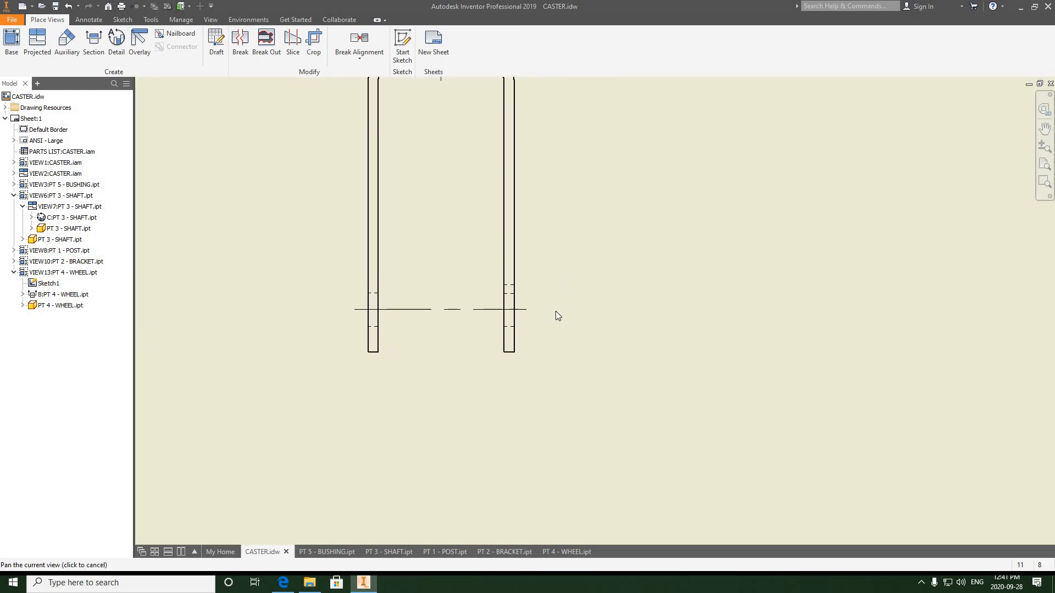
# - Create section view D-D at 1:1 through the bracket's side view with a vertical cut line, placing it to the right
pyautogui.click(93, 45)
pyautogui.scroll(-2, 507, 283)
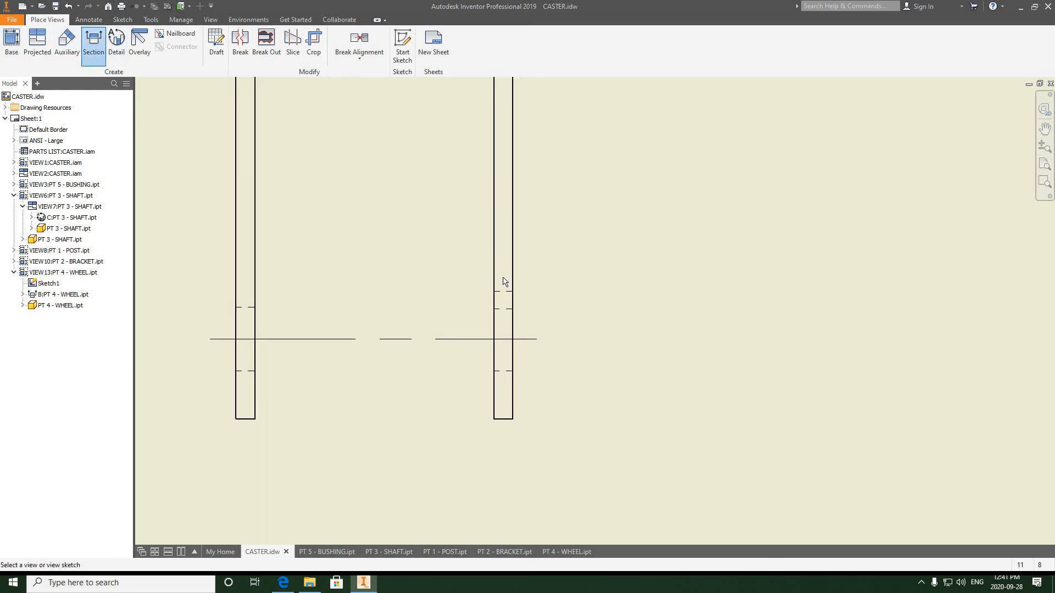
pyautogui.click(501, 422)
pyautogui.click(503, 449)
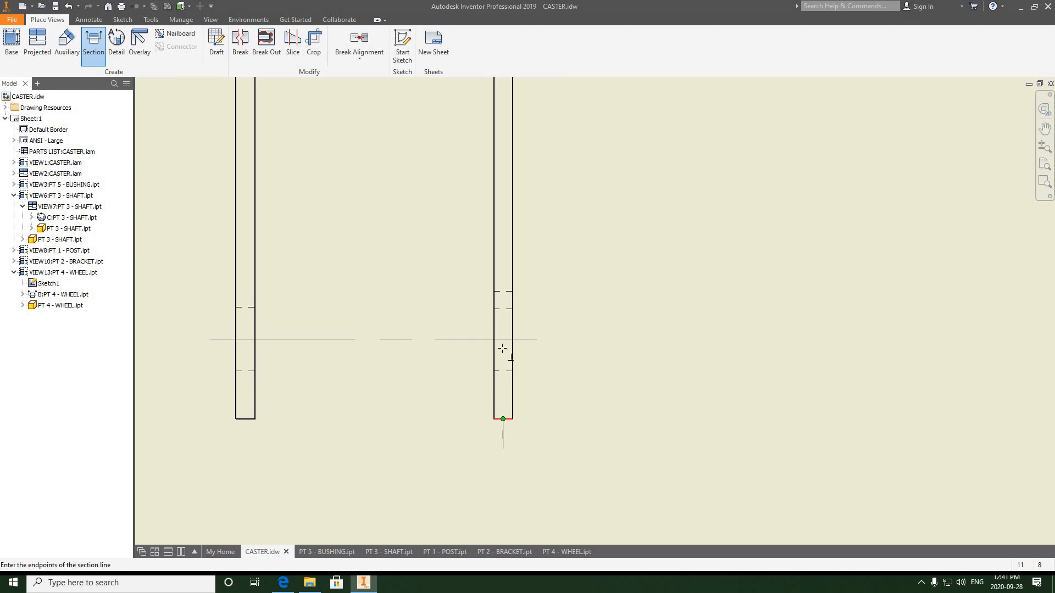
pyautogui.click(503, 258)
pyautogui.rightClick(589, 258)
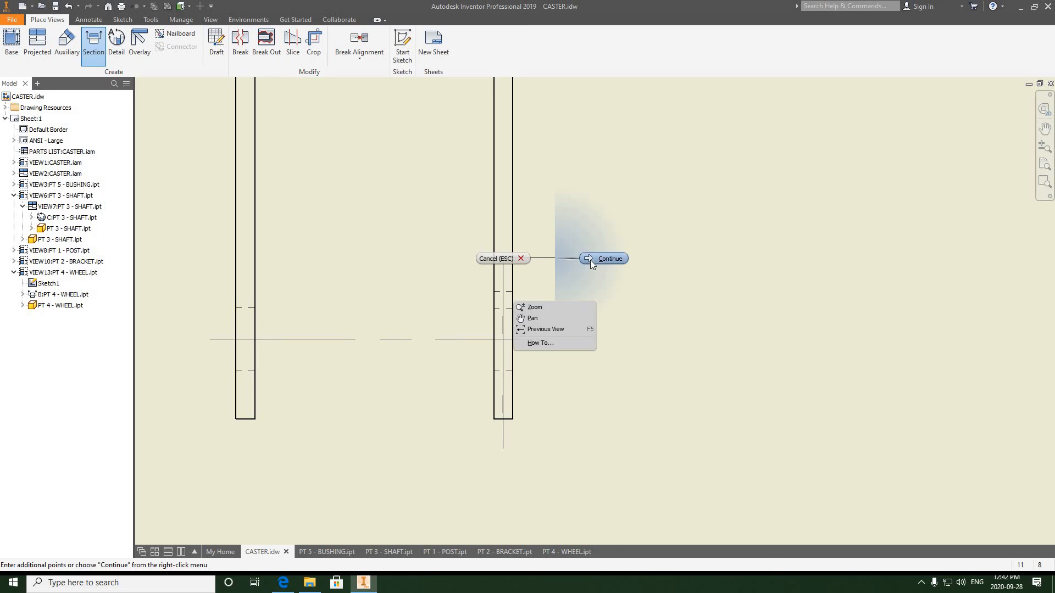
pyautogui.click(607, 257)
pyautogui.scroll(5, 681, 308)
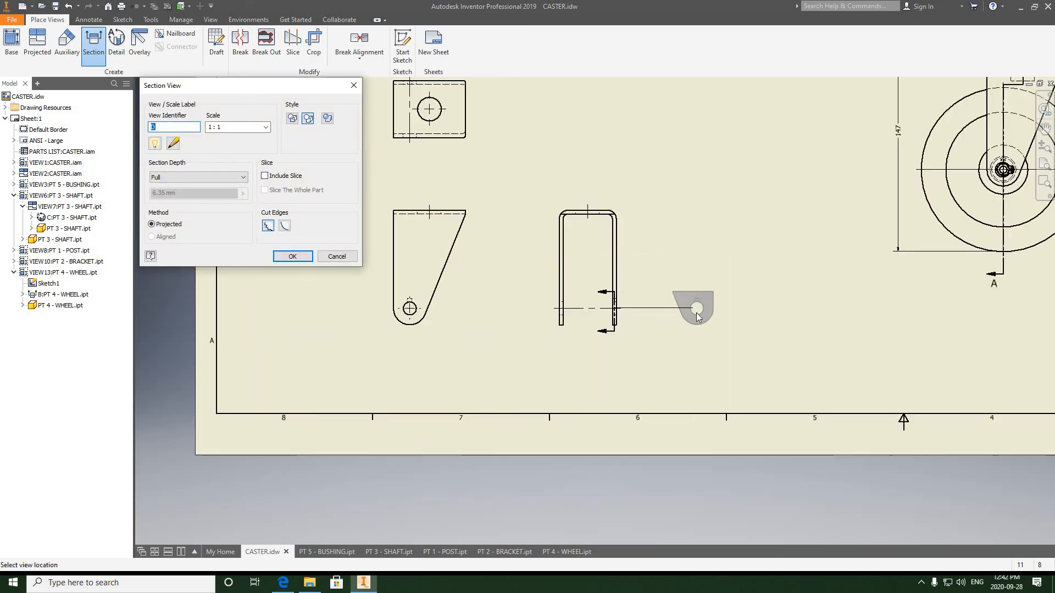
pyautogui.click(701, 317)
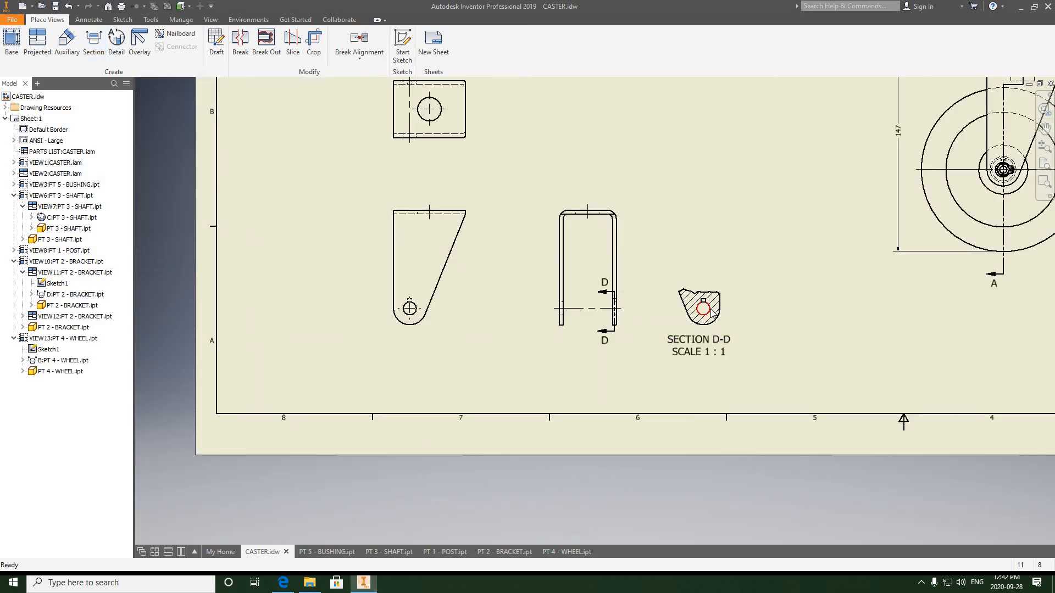
# - Inspect section view D-D and its label at different zoom levels
pyautogui.scroll(-4, 710, 314)
pyautogui.scroll(-2, 711, 312)
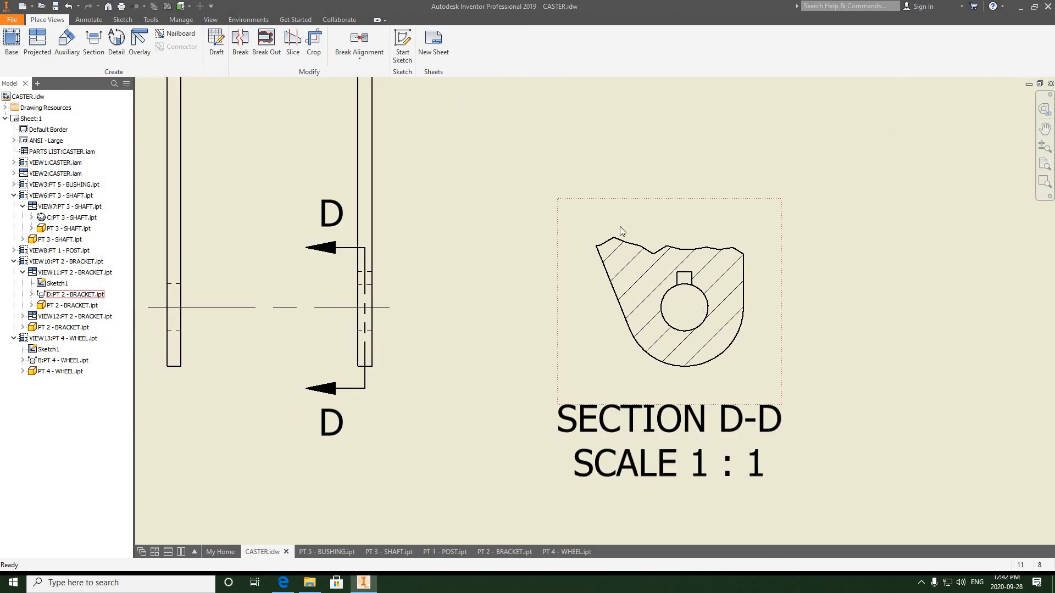
pyautogui.scroll(6, 687, 280)
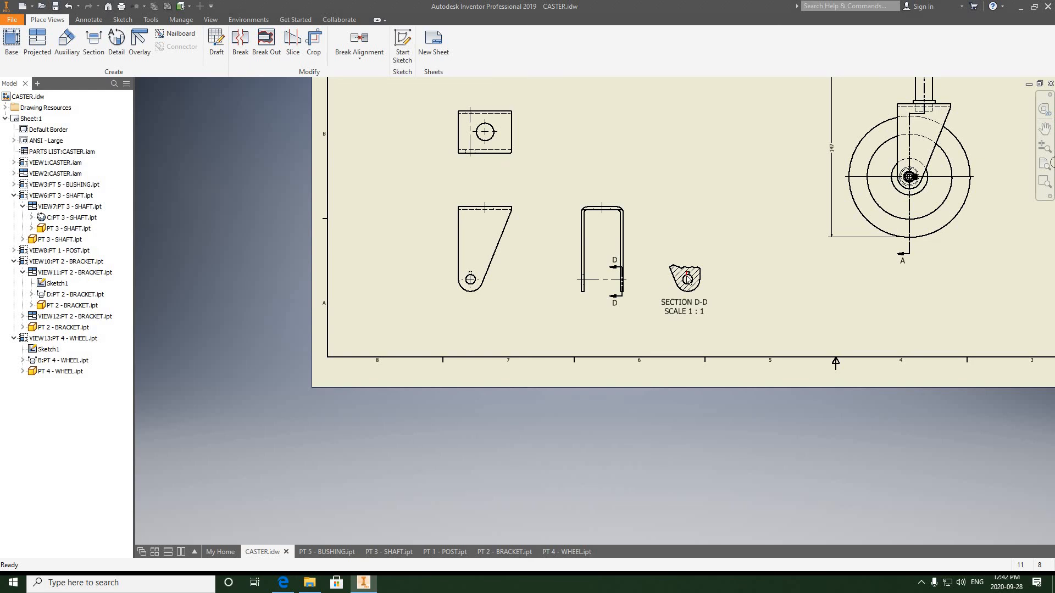
pyautogui.scroll(-5, 688, 279)
pyautogui.scroll(1, 539, 281)
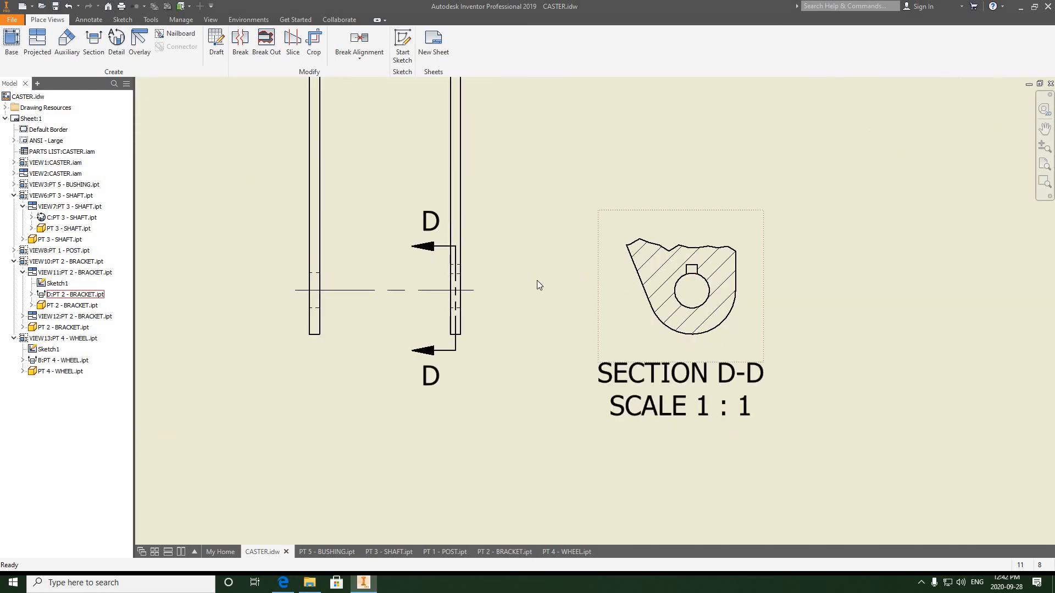
pyautogui.scroll(5, 547, 284)
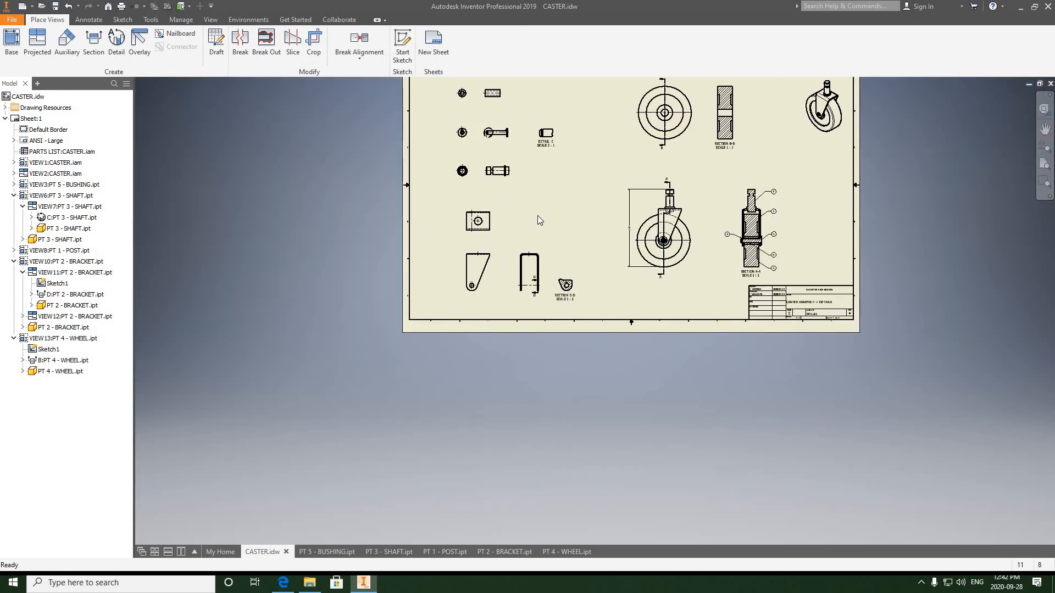
pyautogui.scroll(-3, 537, 220)
pyautogui.scroll(4, 567, 396)
pyautogui.scroll(-6, 571, 393)
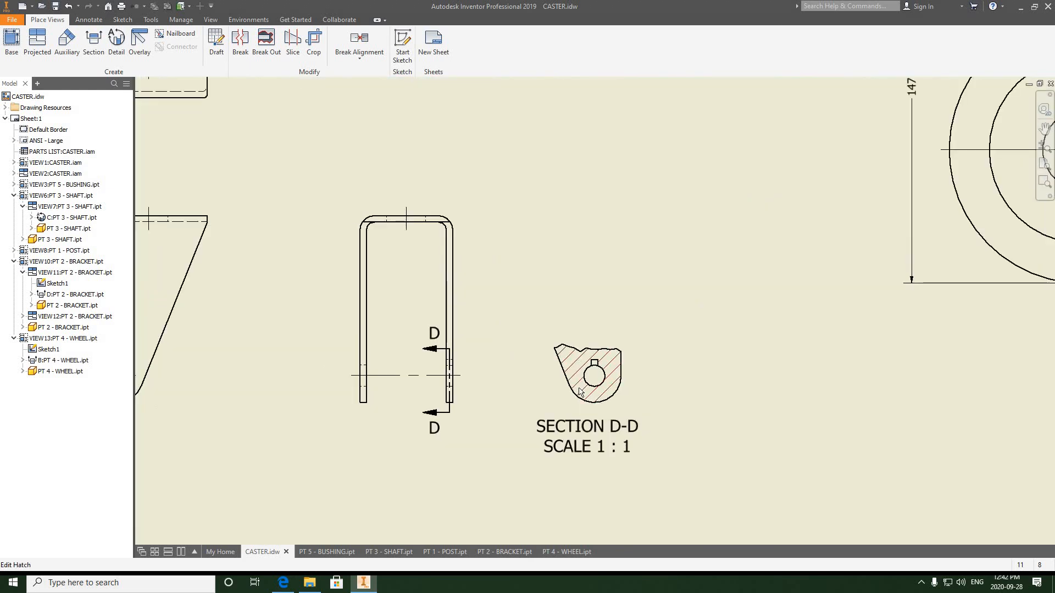
pyautogui.scroll(6, 580, 391)
pyautogui.scroll(-2, 626, 370)
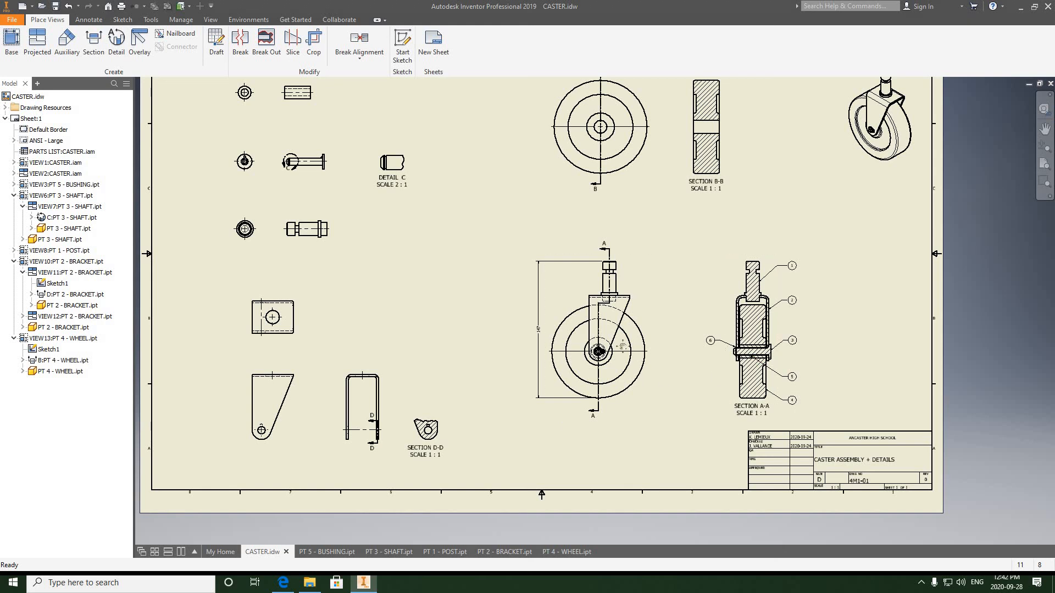
# - Examine the wheel hub area in the assembly's front view up close
pyautogui.scroll(5, 602, 335)
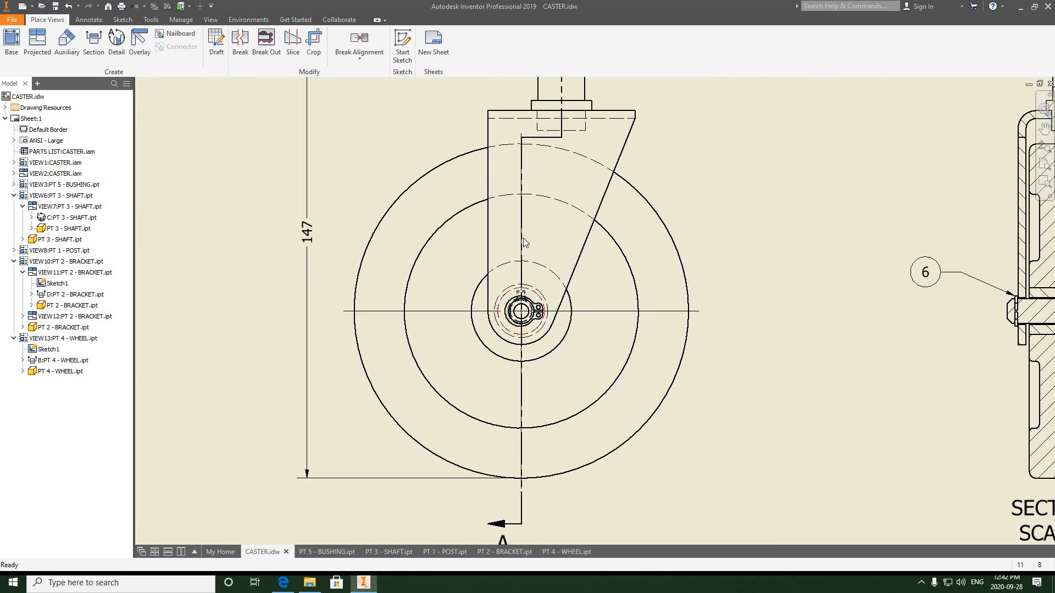
pyautogui.scroll(5, 522, 240)
pyautogui.scroll(-6, 523, 240)
pyautogui.moveTo(524, 242); pyautogui.dragTo(497, 293, button='middle')
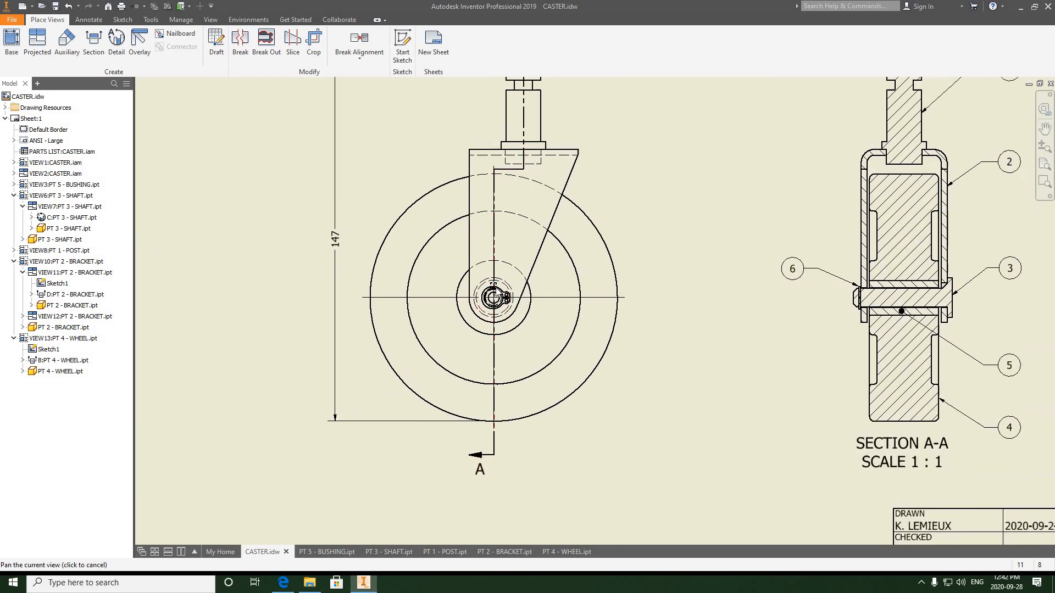
pyautogui.scroll(-3, 501, 287)
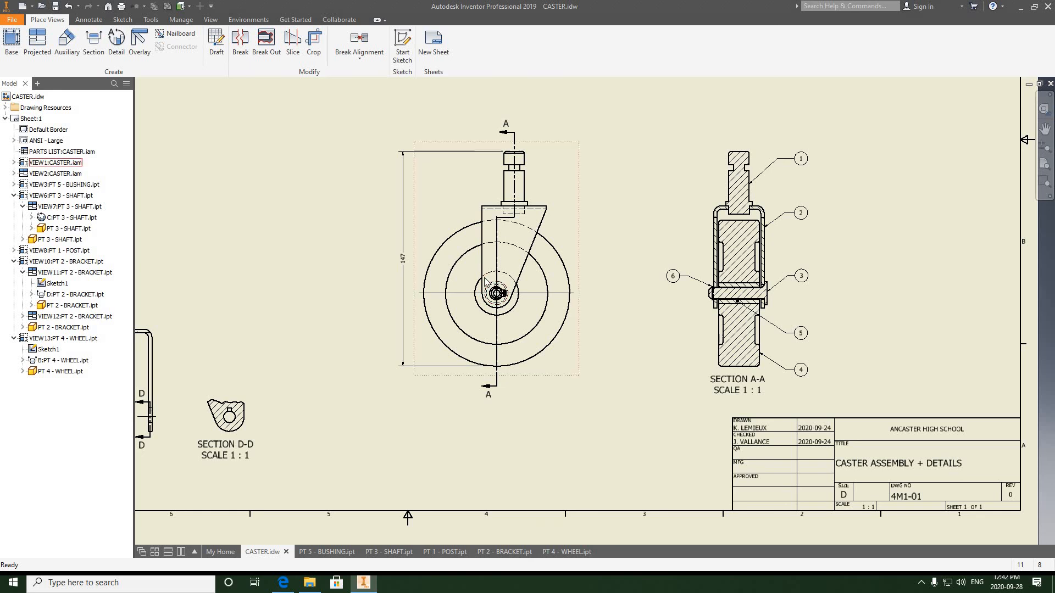
pyautogui.scroll(4, 486, 278)
pyautogui.scroll(-3, 486, 279)
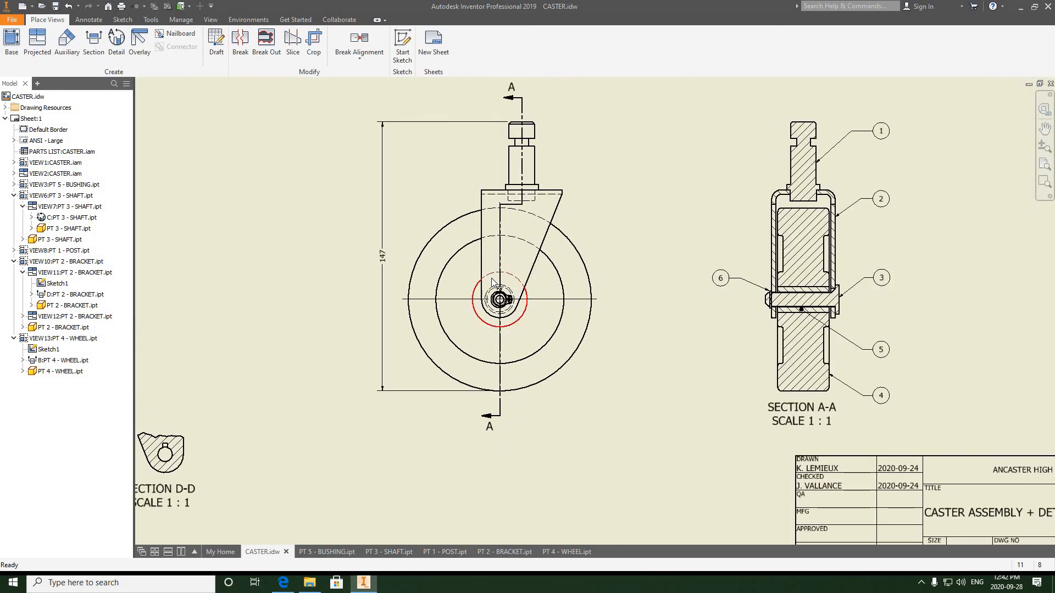
# - Create detail view E at 2:1 scale of the wheel hub in the assembly's front view, placing it below that view
pyautogui.click(117, 43)
pyautogui.scroll(4, 500, 302)
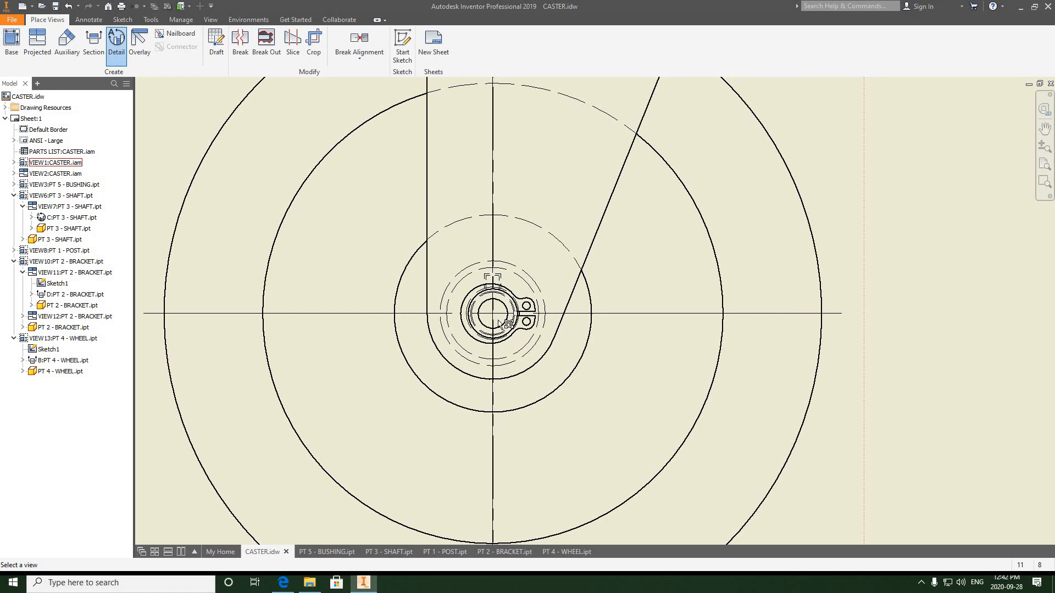
pyautogui.click(498, 321)
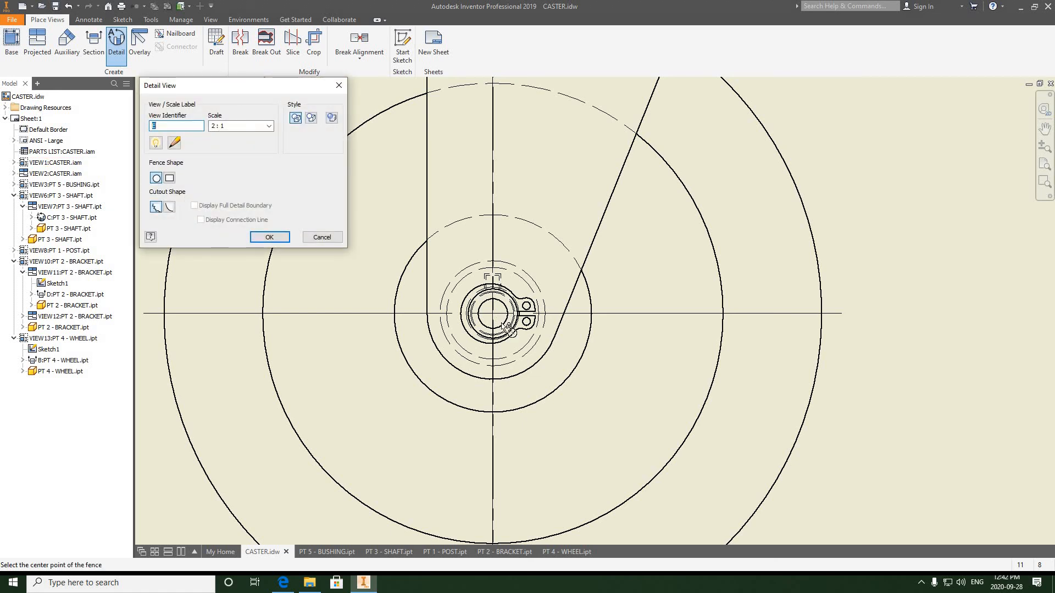
pyautogui.click(511, 336)
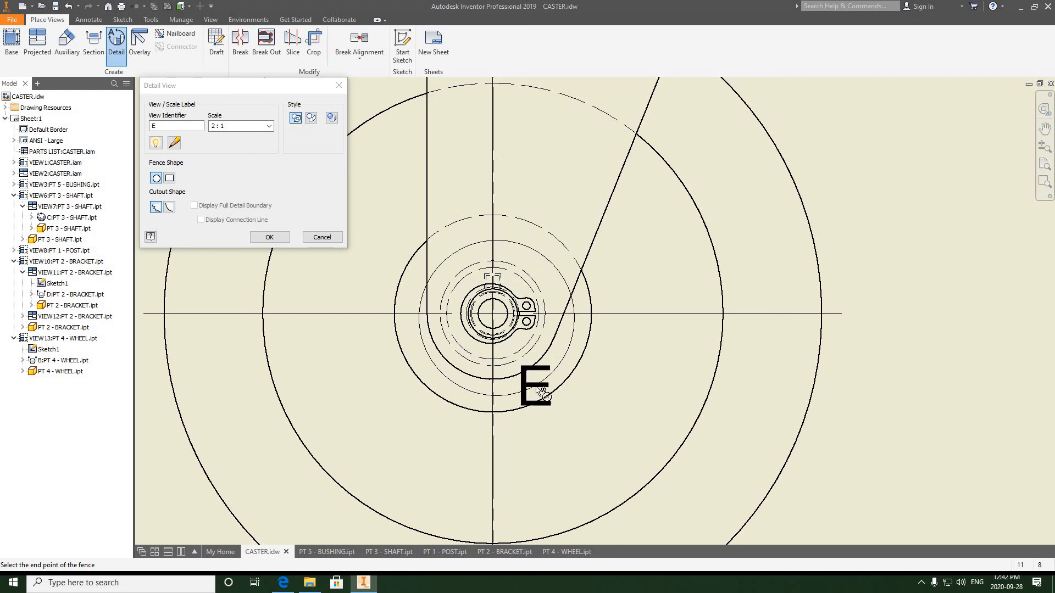
pyautogui.click(539, 374)
pyautogui.scroll(-6, 540, 374)
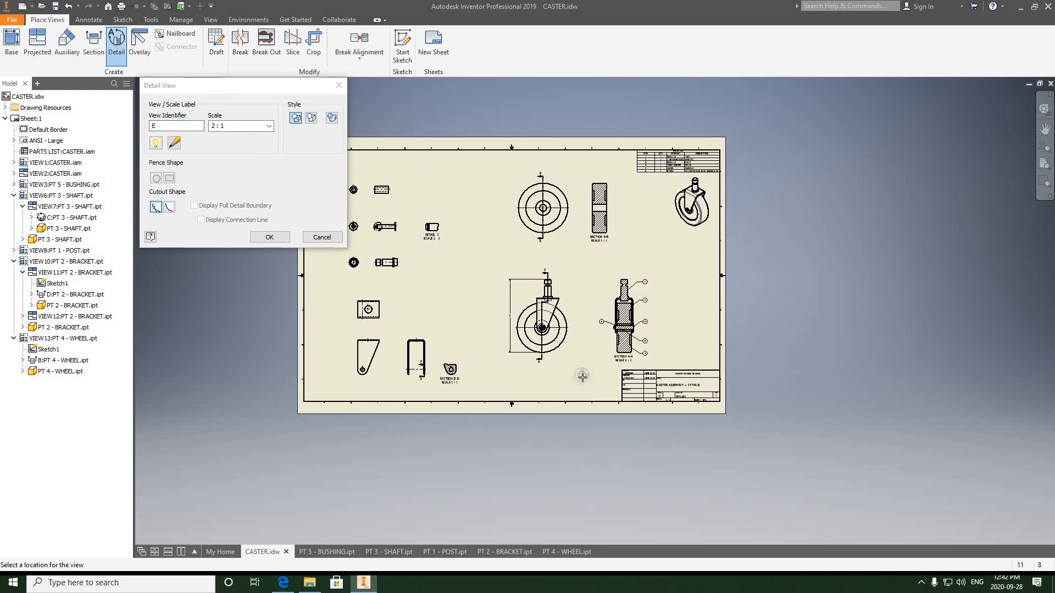
pyautogui.click(583, 376)
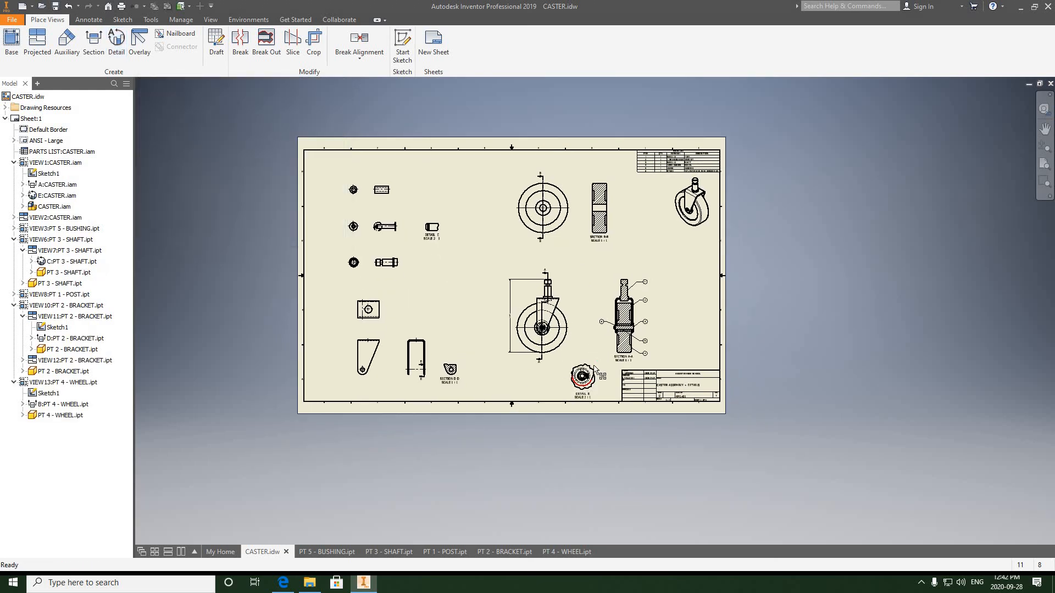
# - Inspect detail view E, the whole sheet and detail view C up close
pyautogui.click(590, 365)
pyautogui.scroll(5, 587, 362)
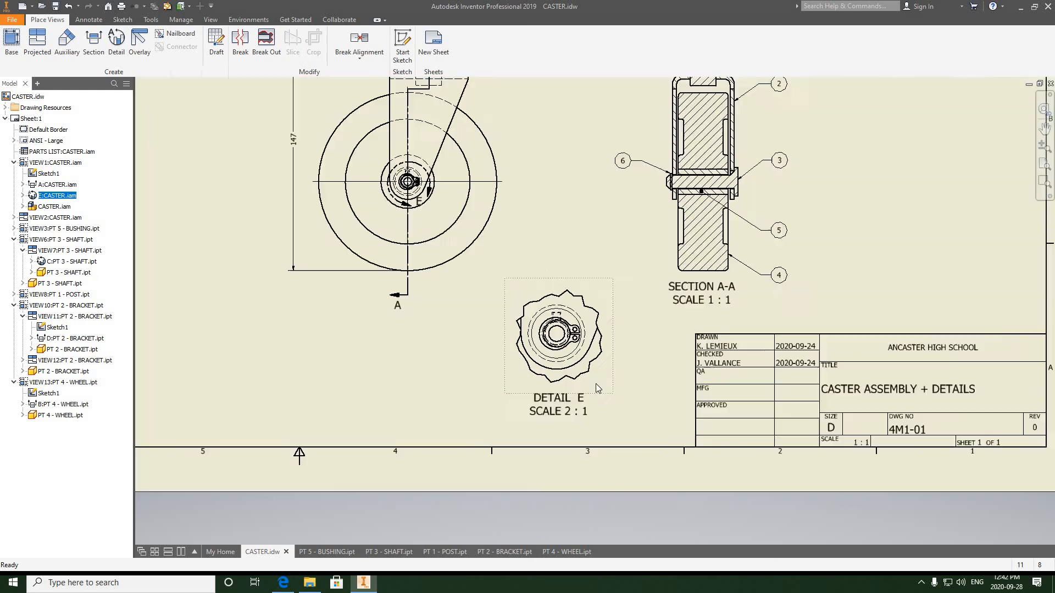
pyautogui.scroll(3, 548, 300)
pyautogui.scroll(-5, 533, 278)
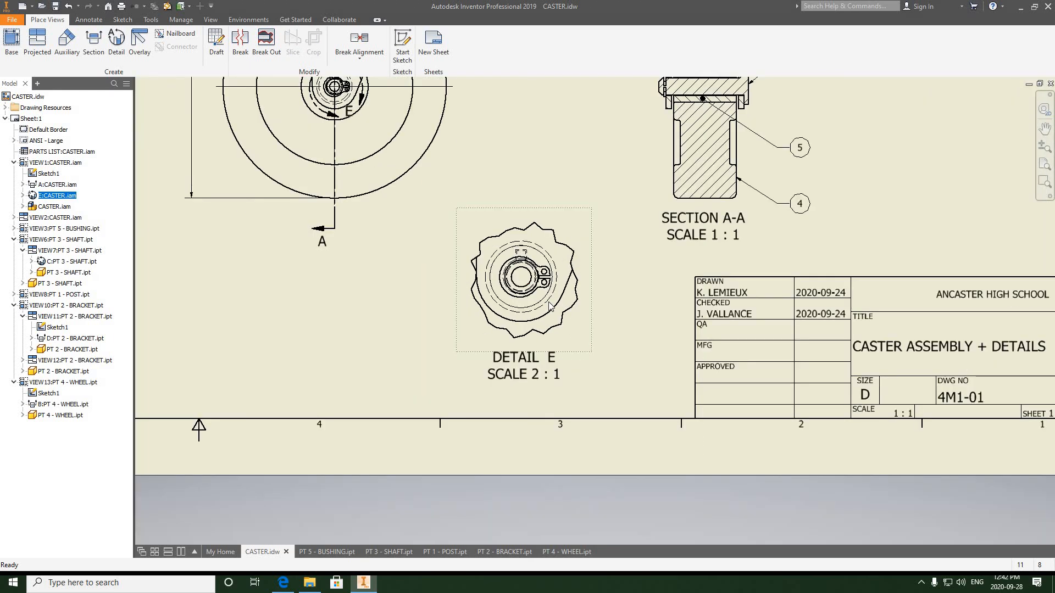
pyautogui.scroll(-5, 549, 307)
pyautogui.scroll(5, 546, 302)
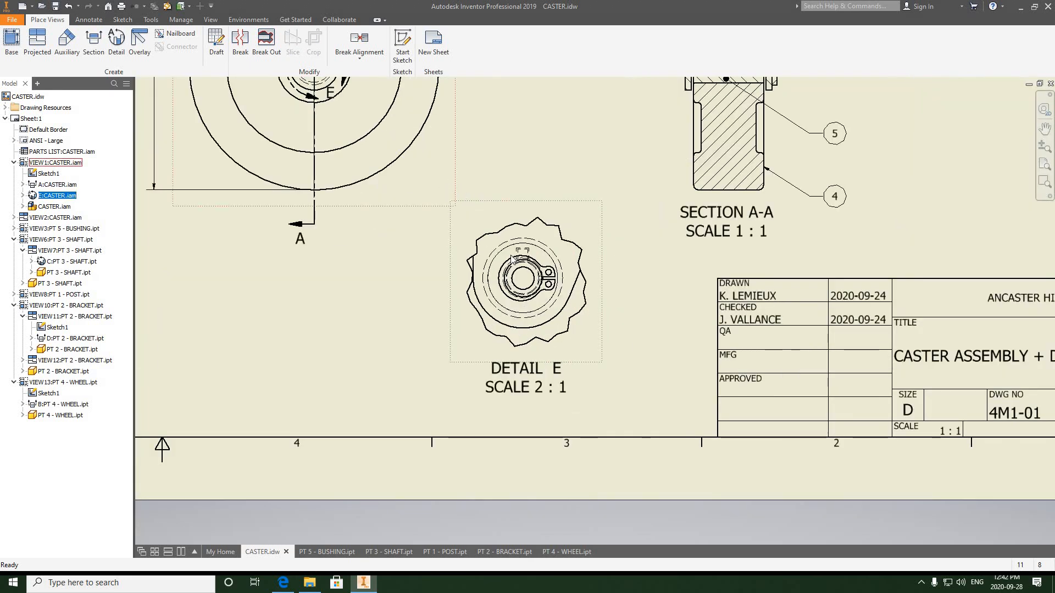
pyautogui.scroll(1, 519, 278)
pyautogui.scroll(2, 519, 279)
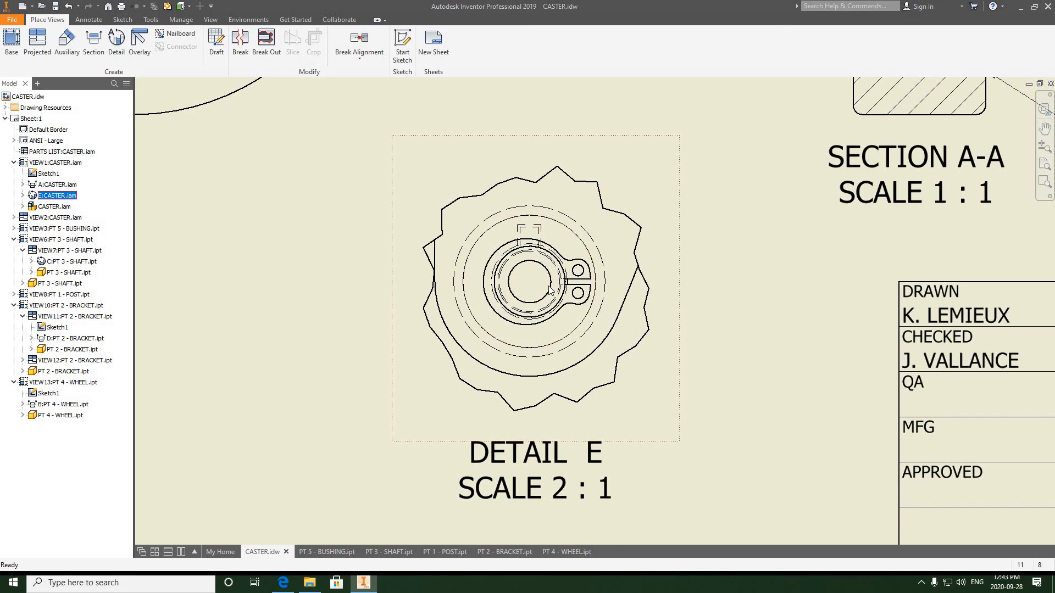
pyautogui.scroll(-3, 551, 292)
pyautogui.scroll(-4, 552, 294)
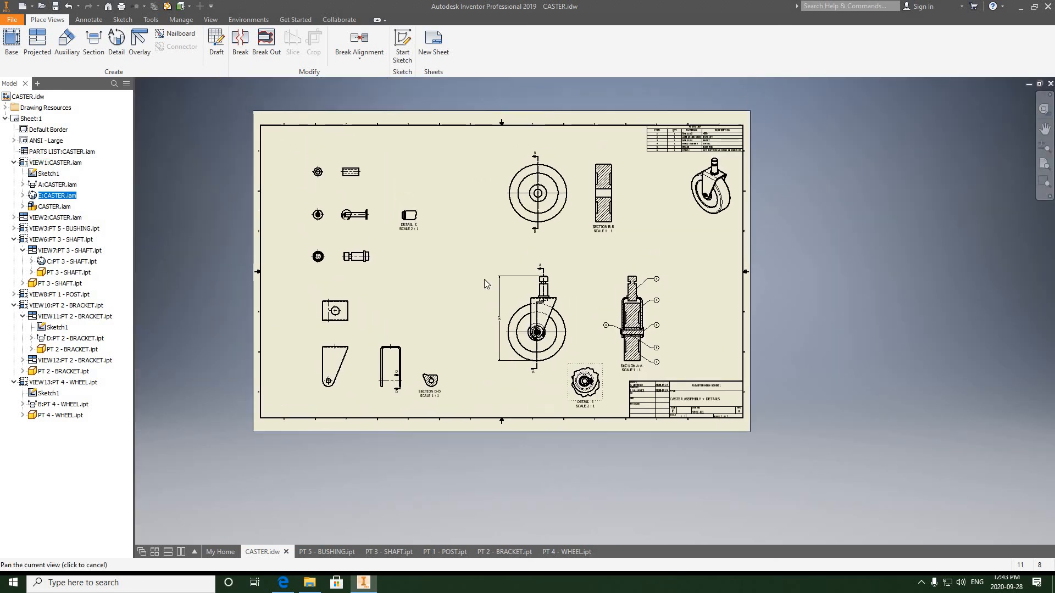
pyautogui.scroll(10, 416, 221)
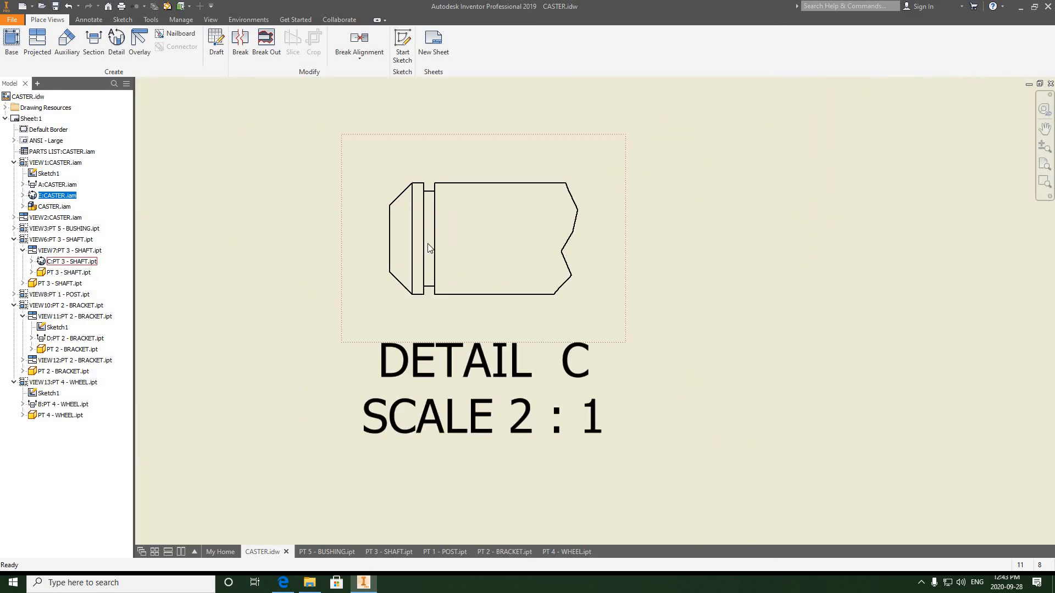
pyautogui.click(89, 20)
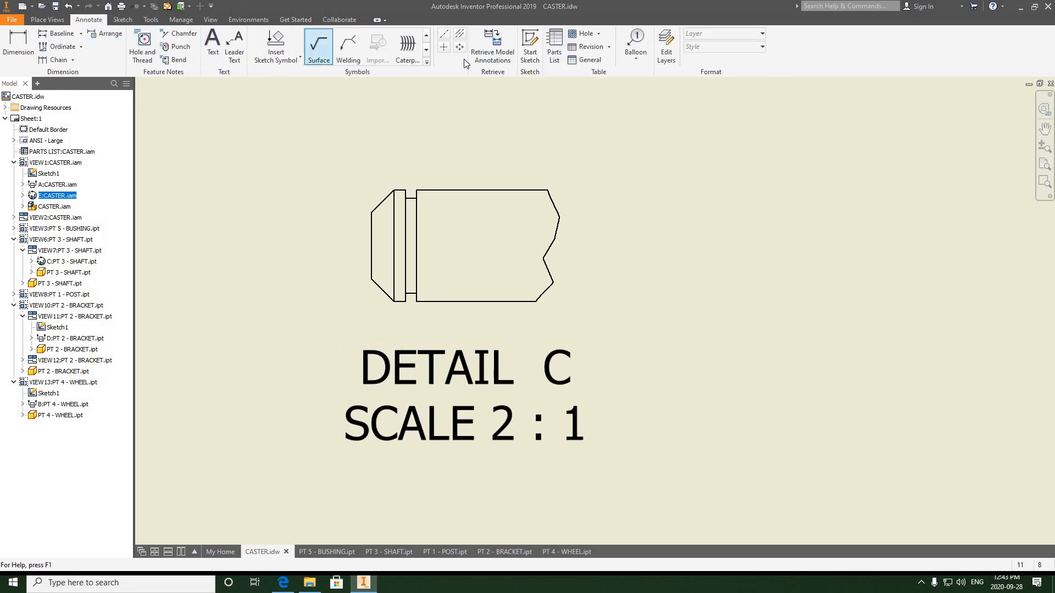
# - Add a centerline bisector along the axis of the shaft in detail view C and extend its left end past the shaft's end
pyautogui.click(460, 35)
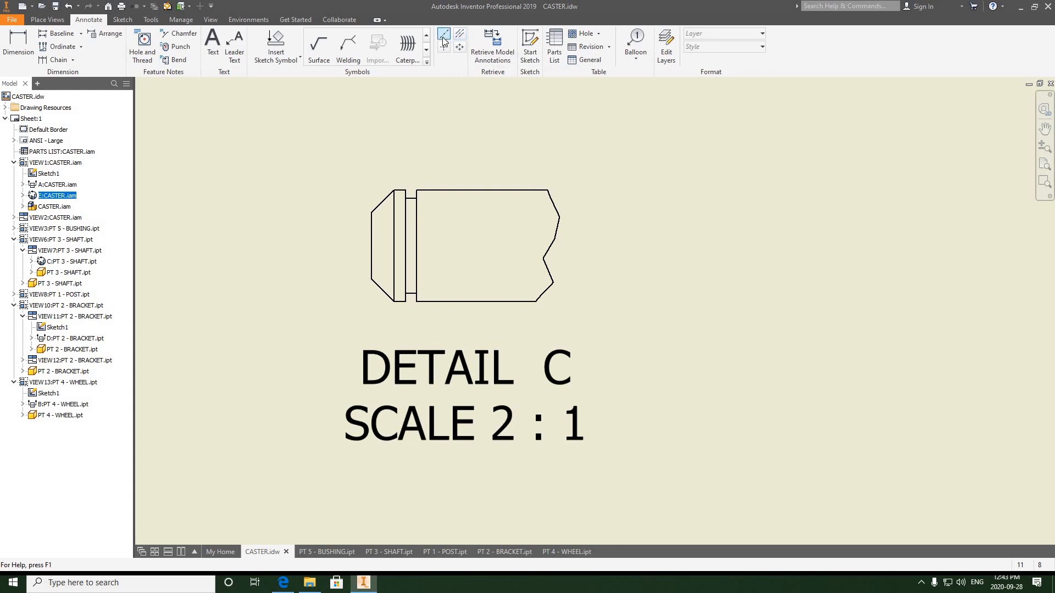
pyautogui.click(459, 36)
pyautogui.click(484, 301)
pyautogui.rightClick(596, 241)
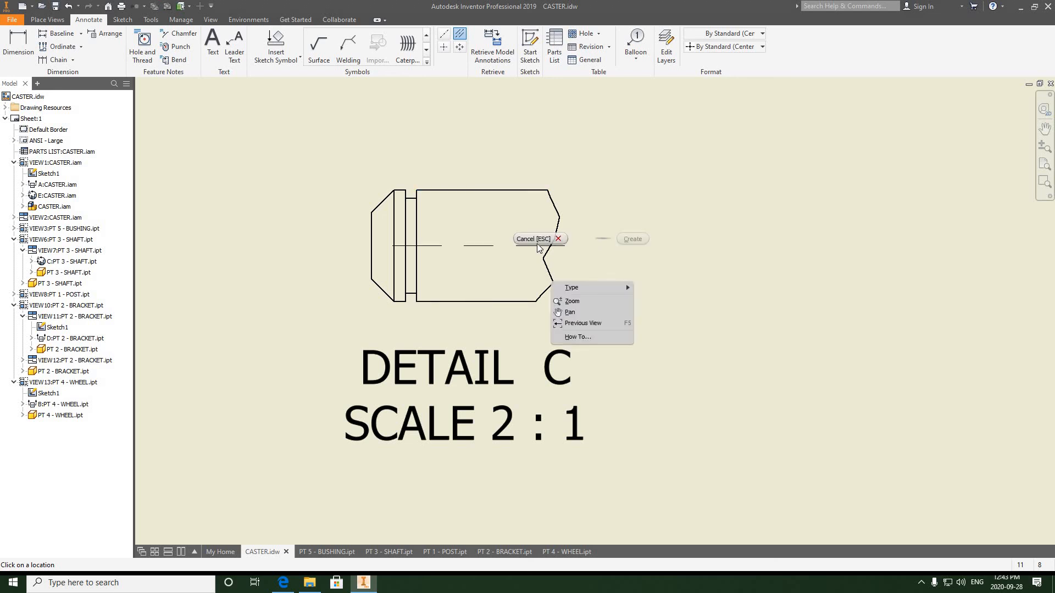
pyautogui.click(536, 240)
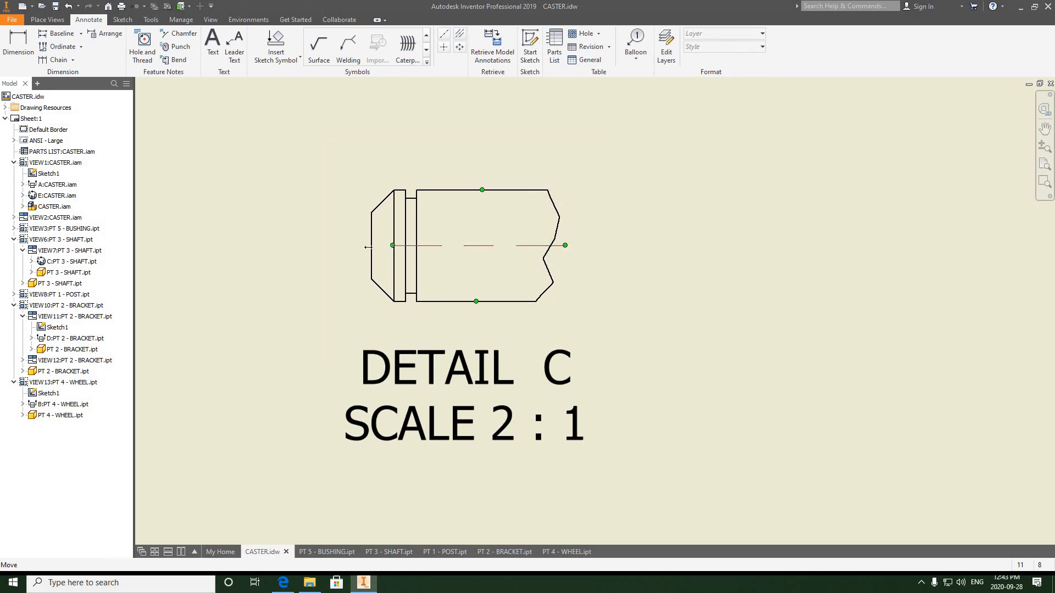
pyautogui.moveTo(368, 247); pyautogui.dragTo(356, 248)
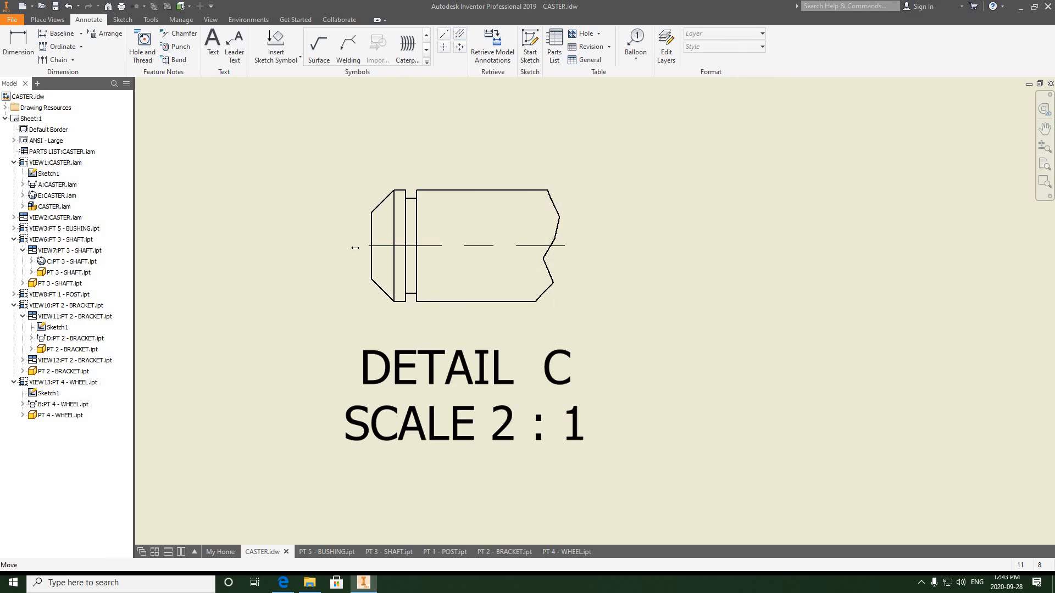
pyautogui.click(639, 246)
# - Zoom out and pan to review the whole drawing sheet
pyautogui.scroll(-8, 641, 247)
pyautogui.moveTo(505, 208); pyautogui.dragTo(475, 203, button='middle')
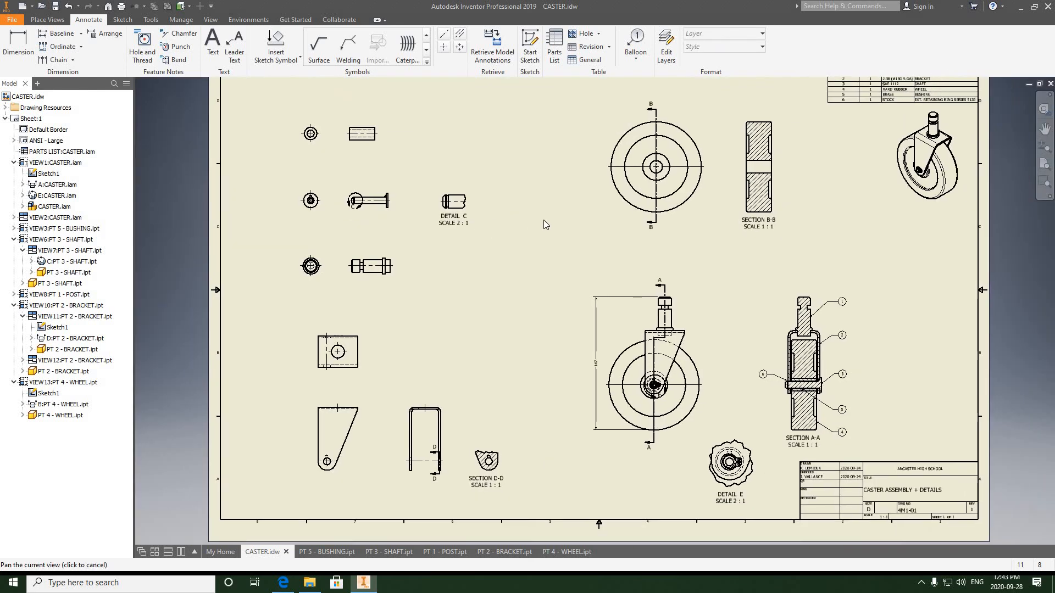
pyautogui.moveTo(544, 224); pyautogui.dragTo(503, 236, button='middle')
pyautogui.scroll(1, 510, 228)
pyautogui.scroll(-2, 509, 228)
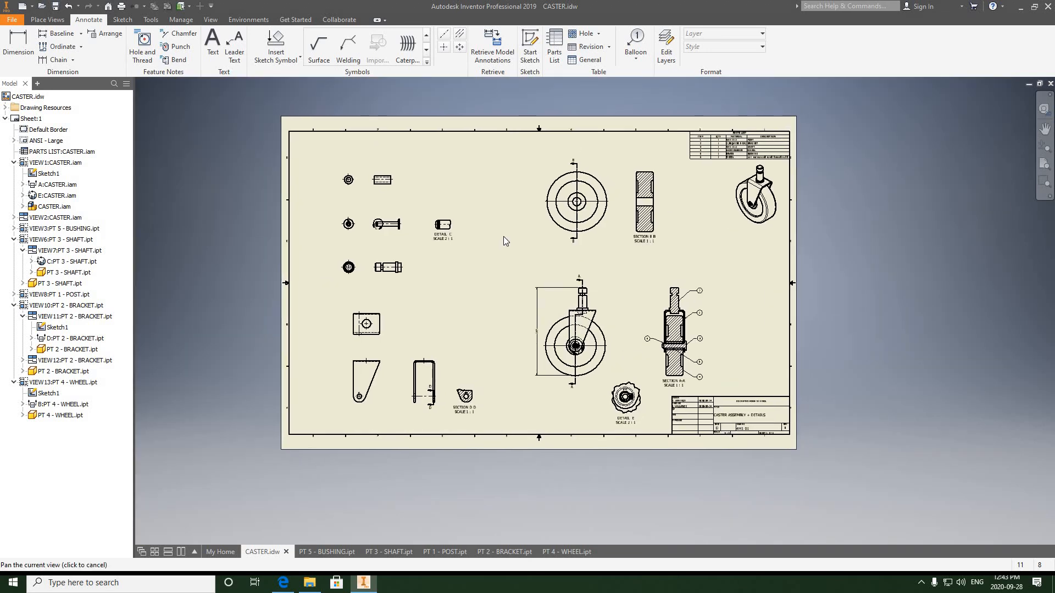